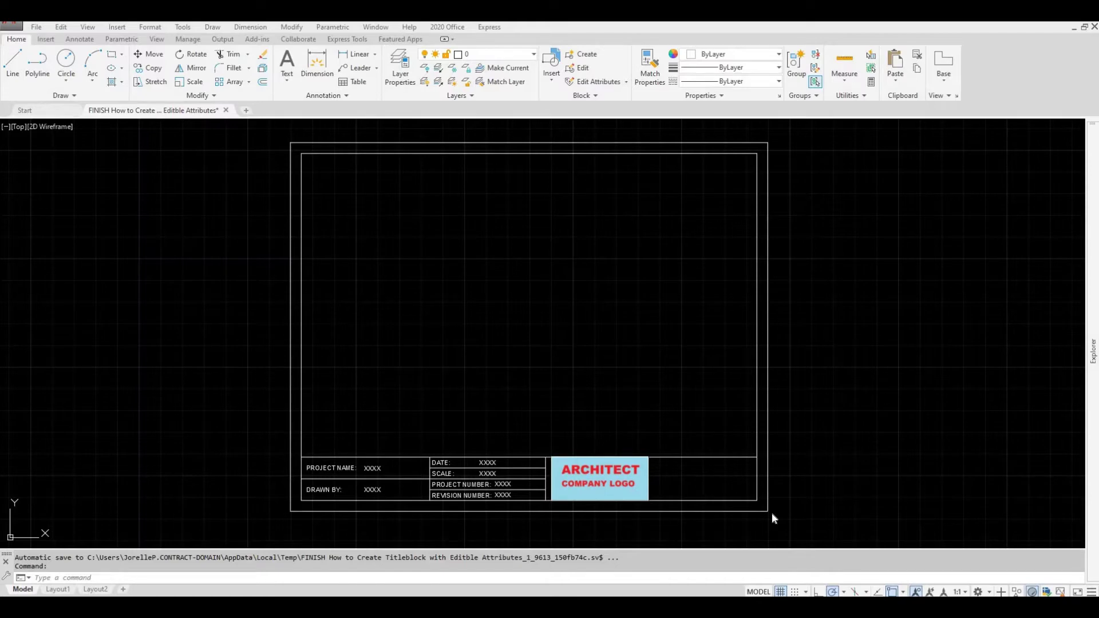
- Open the title block's SCALE attribute in the Enhanced Attribute Editor
double_click(488, 473)
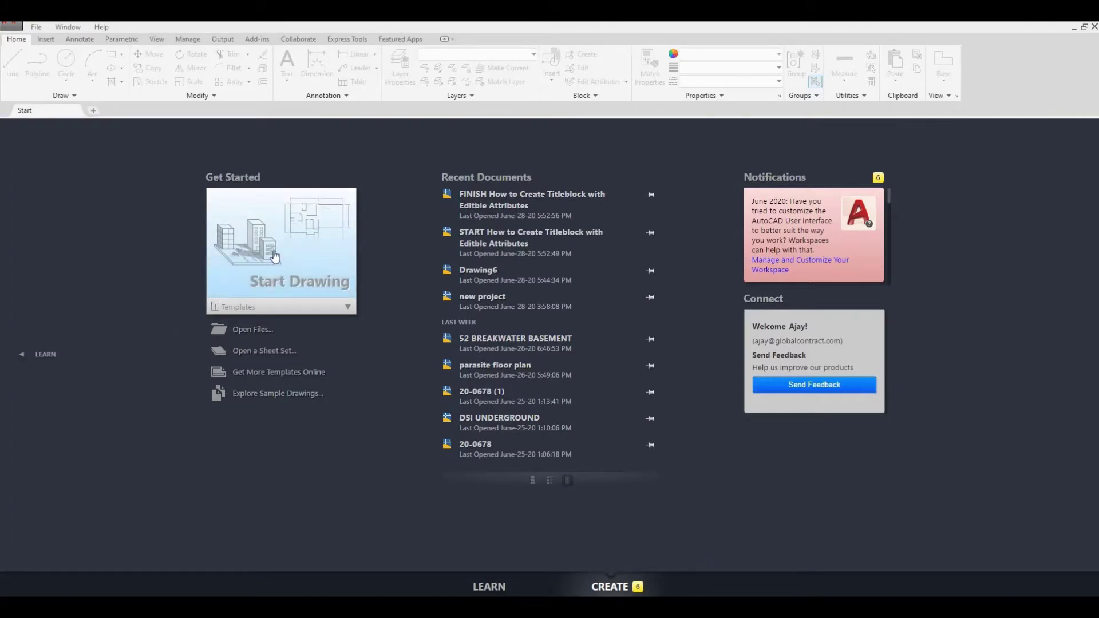
- Start a new blank drawing from the Start page
click(260, 267)
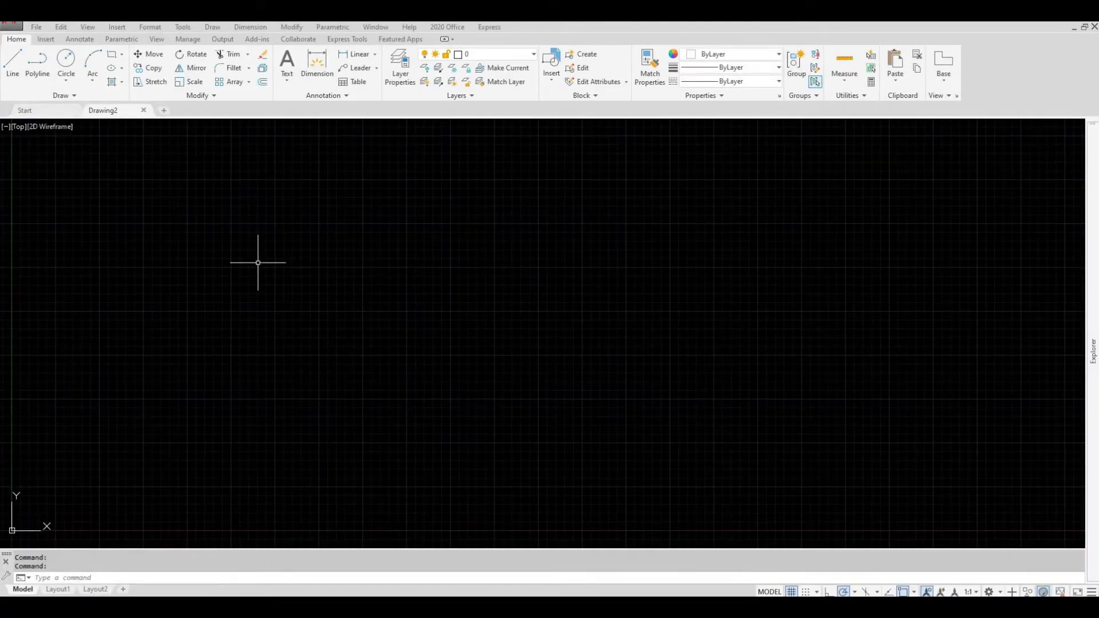
text(d)
key(Escape)
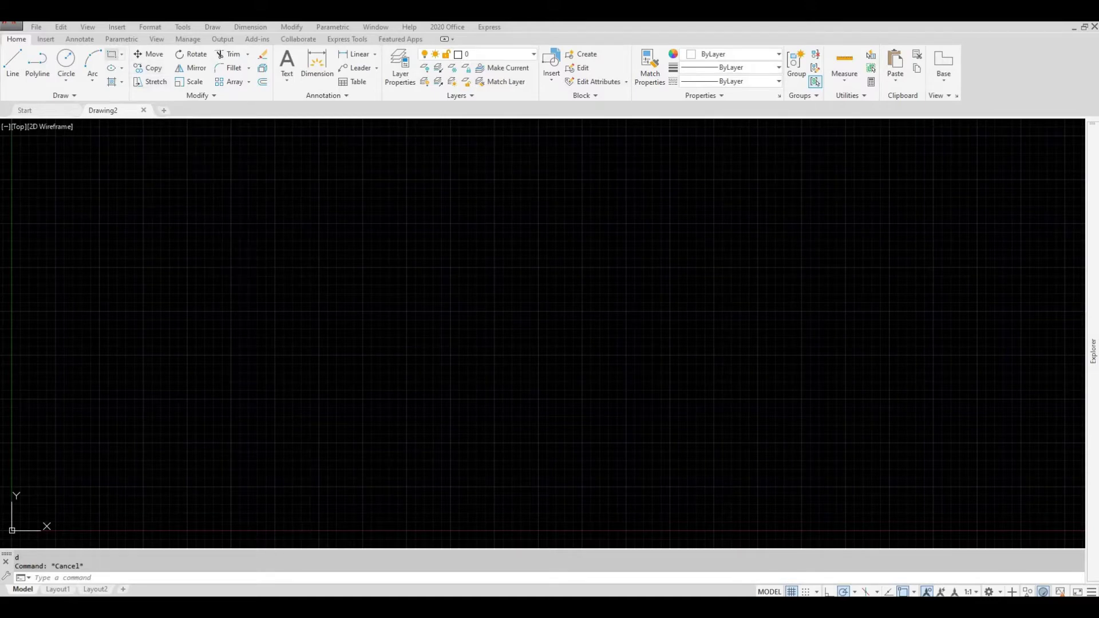
- Draw a rectangle with length 11 and width 8.5 using the Dimensions option
click(112, 54)
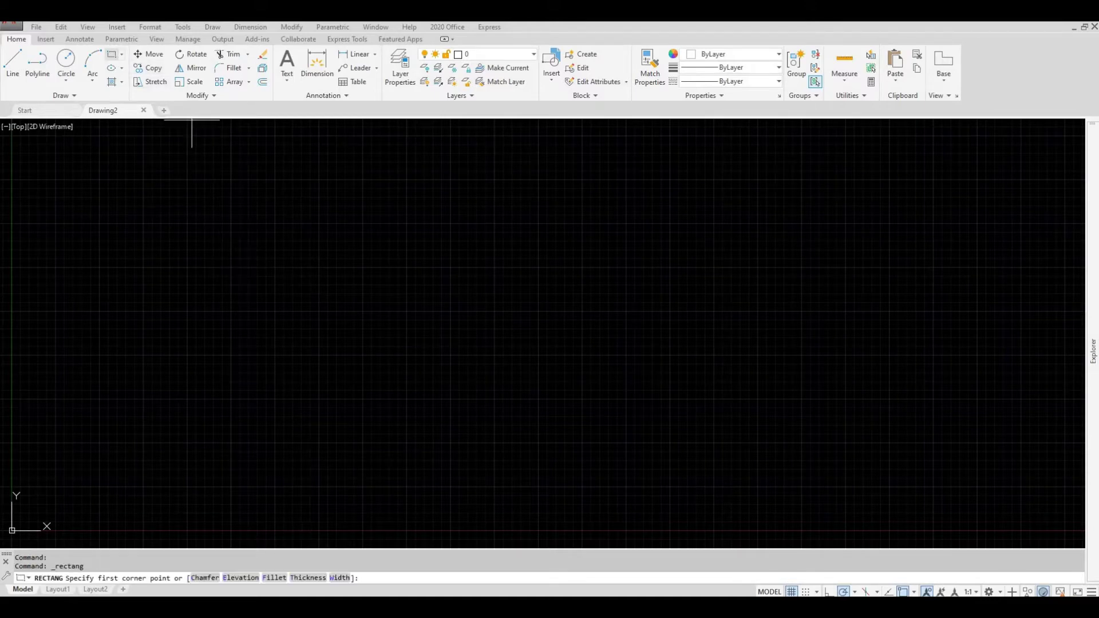
click(258, 254)
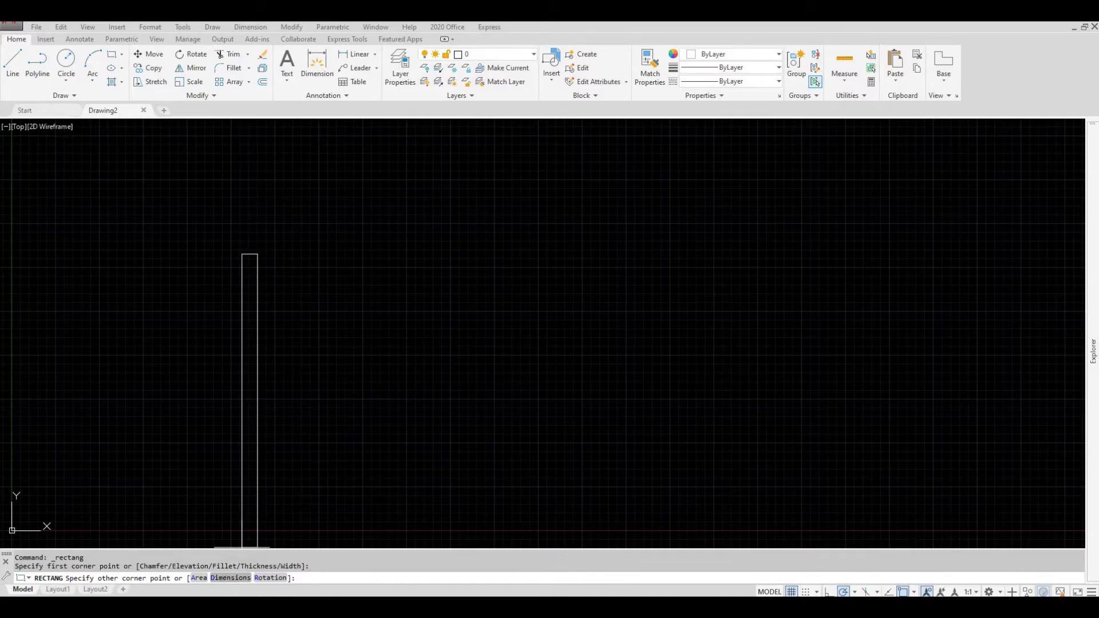
text(d)
key(Return)
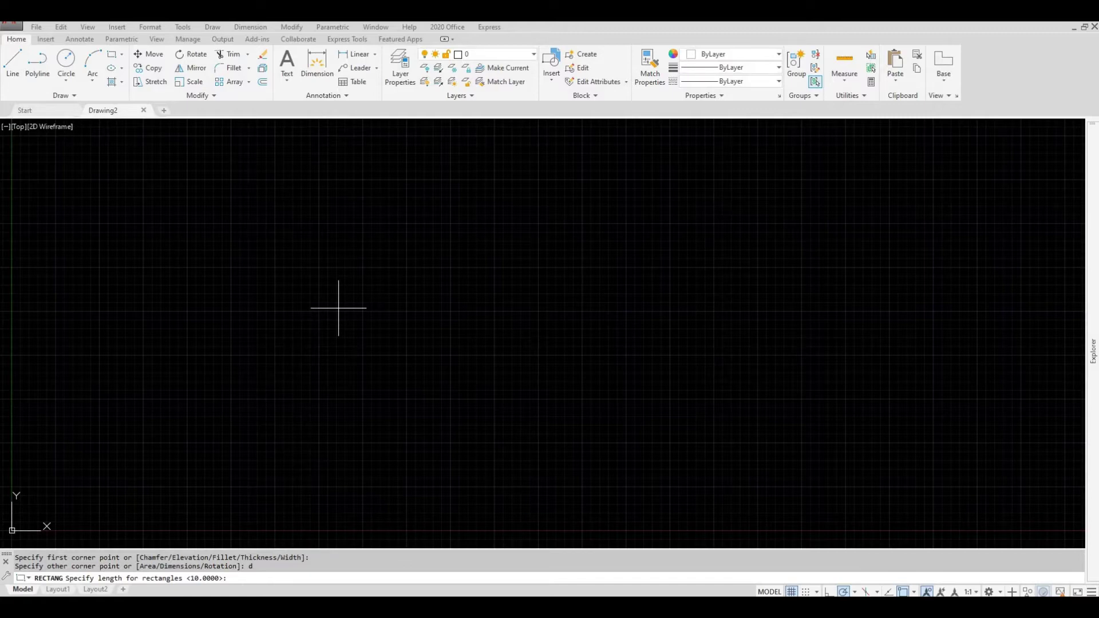
text(11)
key(Return)
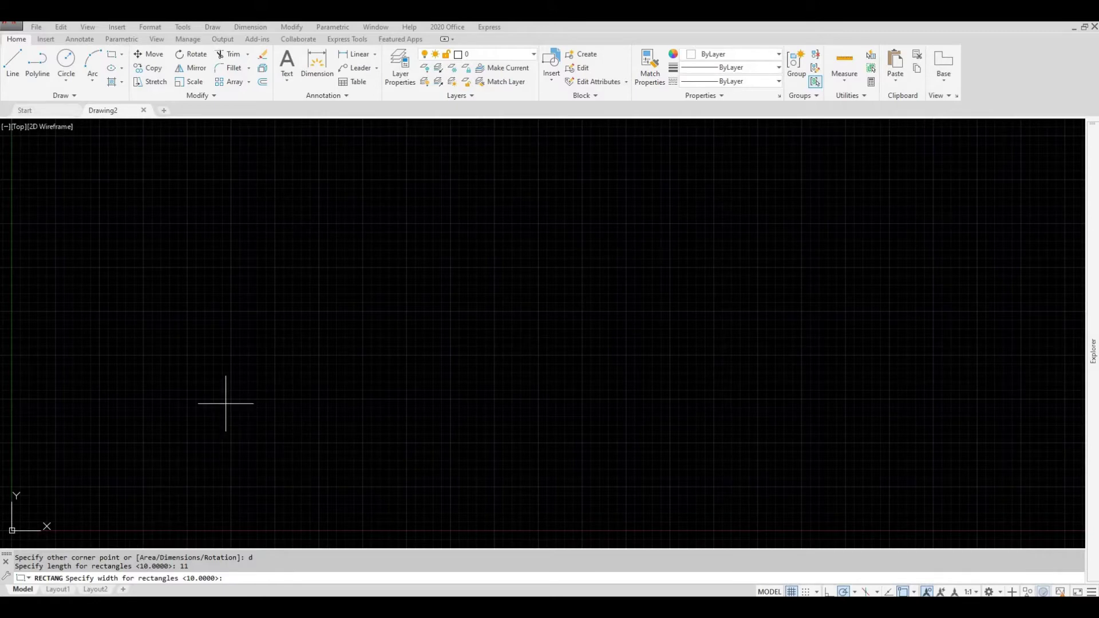
text(8.5)
key(Return)
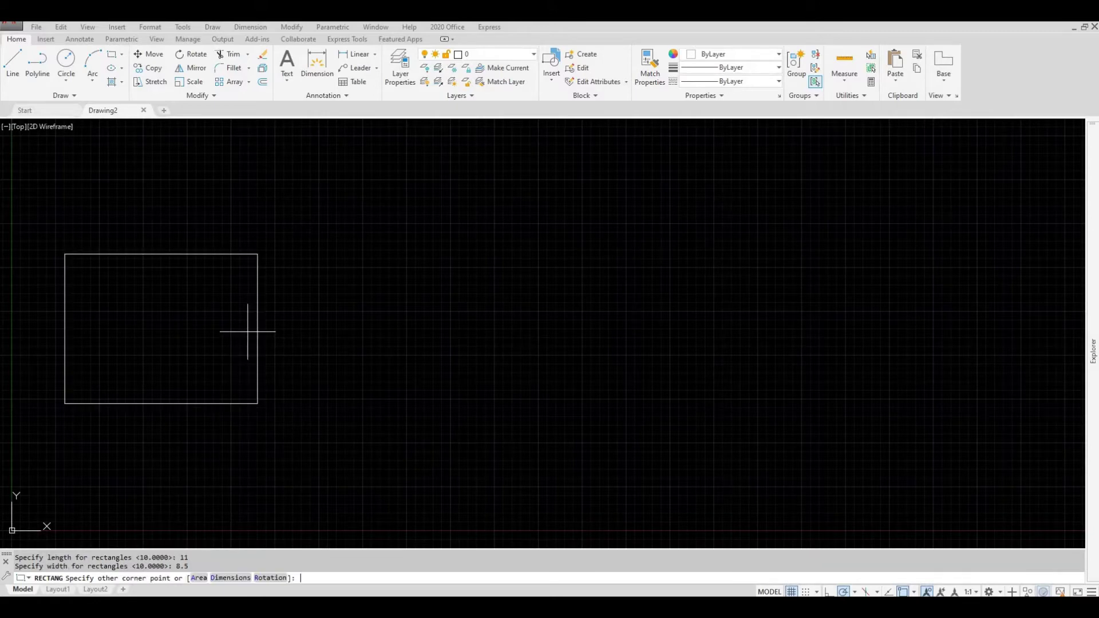
click(578, 337)
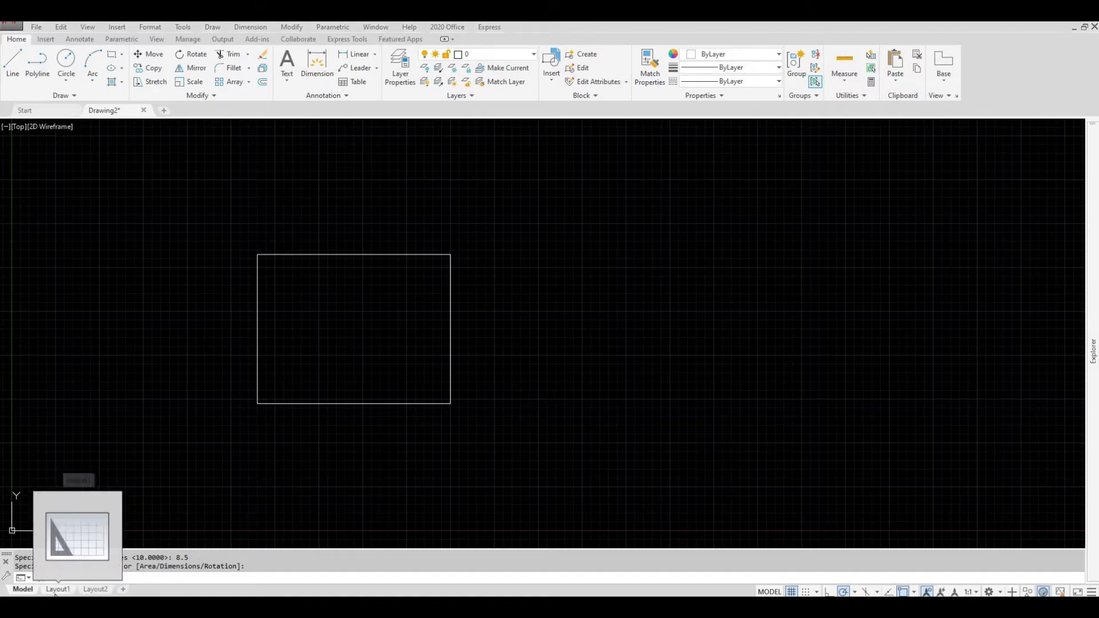
- Switch to the Layout1 sheet and zoom to the paper's upper-left corner
click(57, 590)
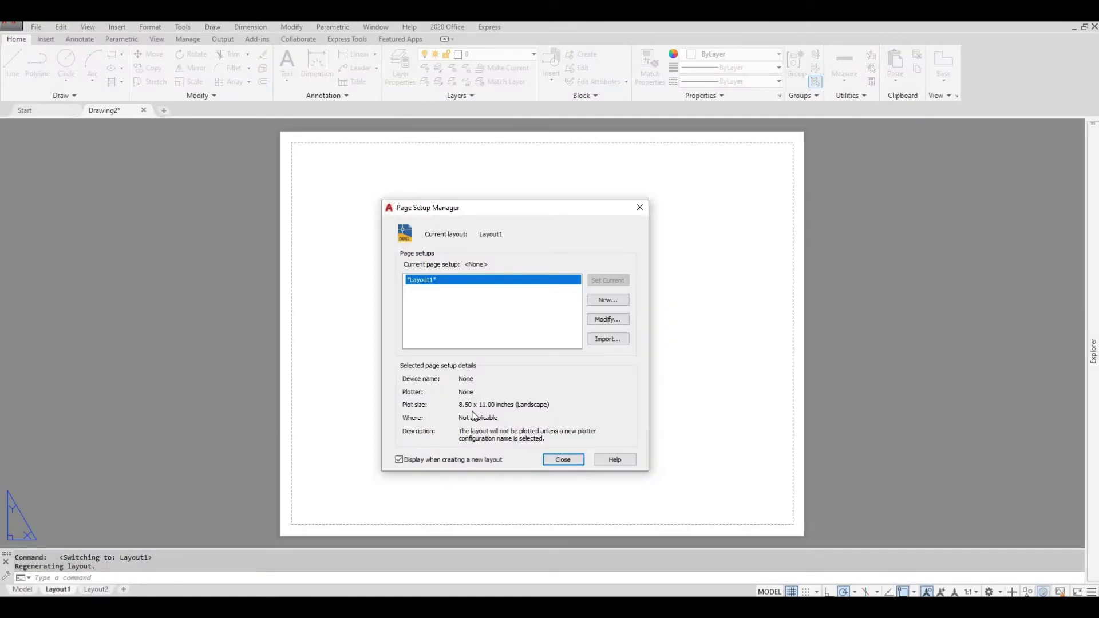
click(563, 459)
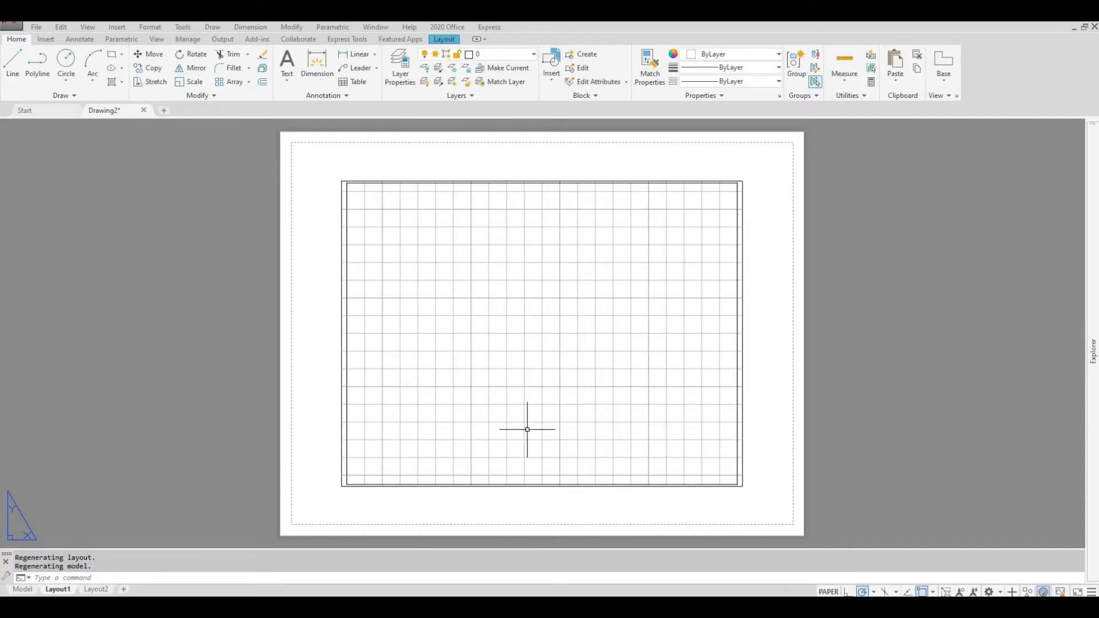
scroll(283, 153, up, 2)
middle_drag(283, 154, 283, 246)
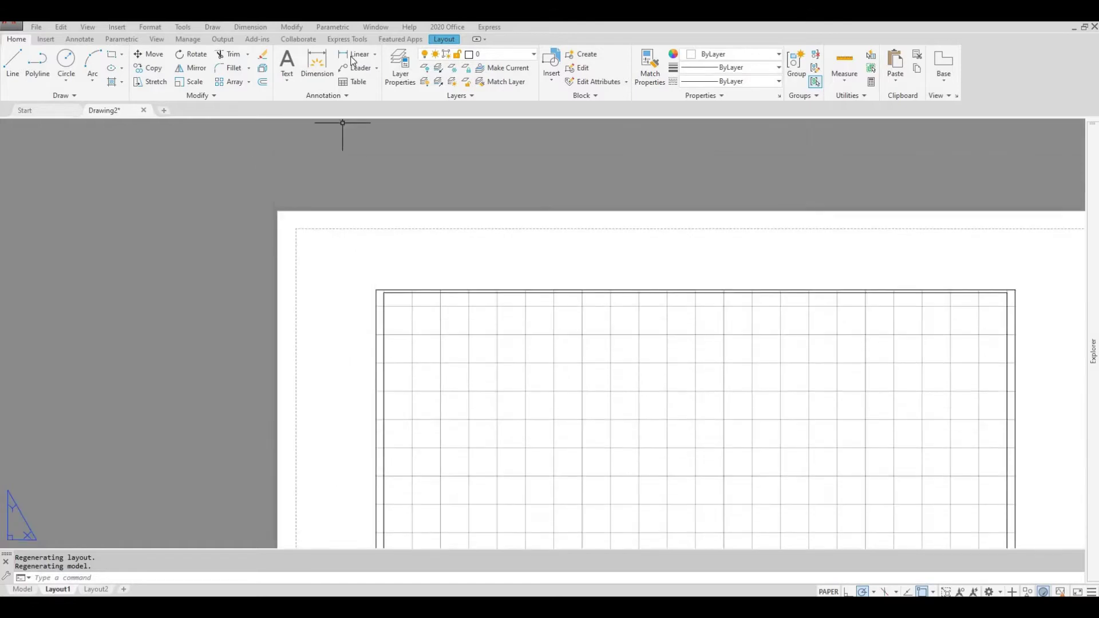
- Measure the horizontal and vertical printable margins, about 0.25, without placing dimensions
click(355, 54)
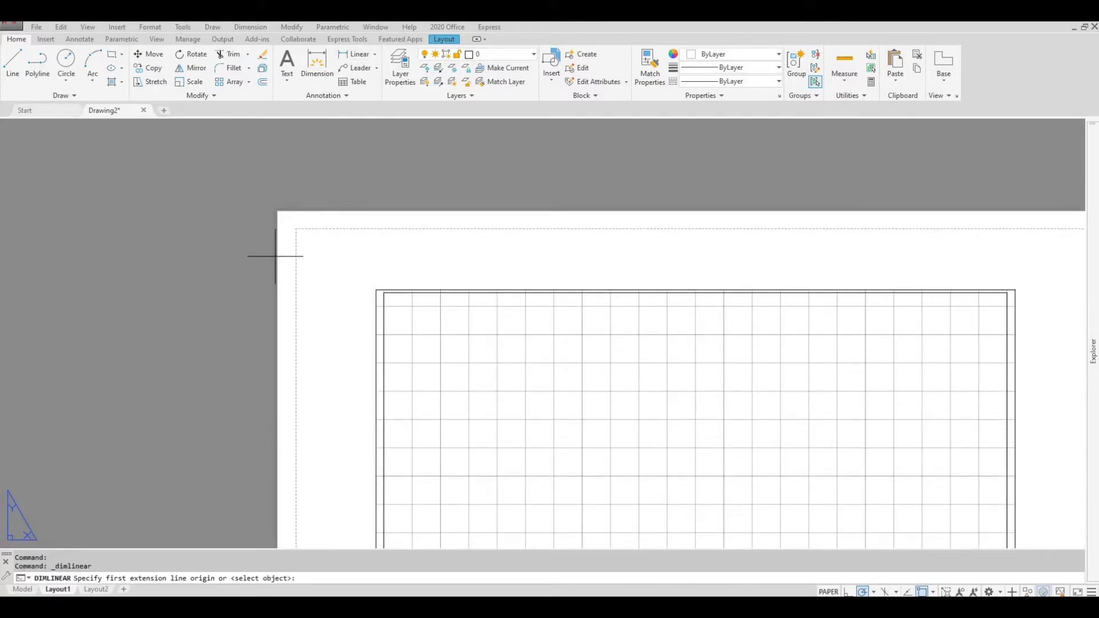
scroll(293, 232, up, 3)
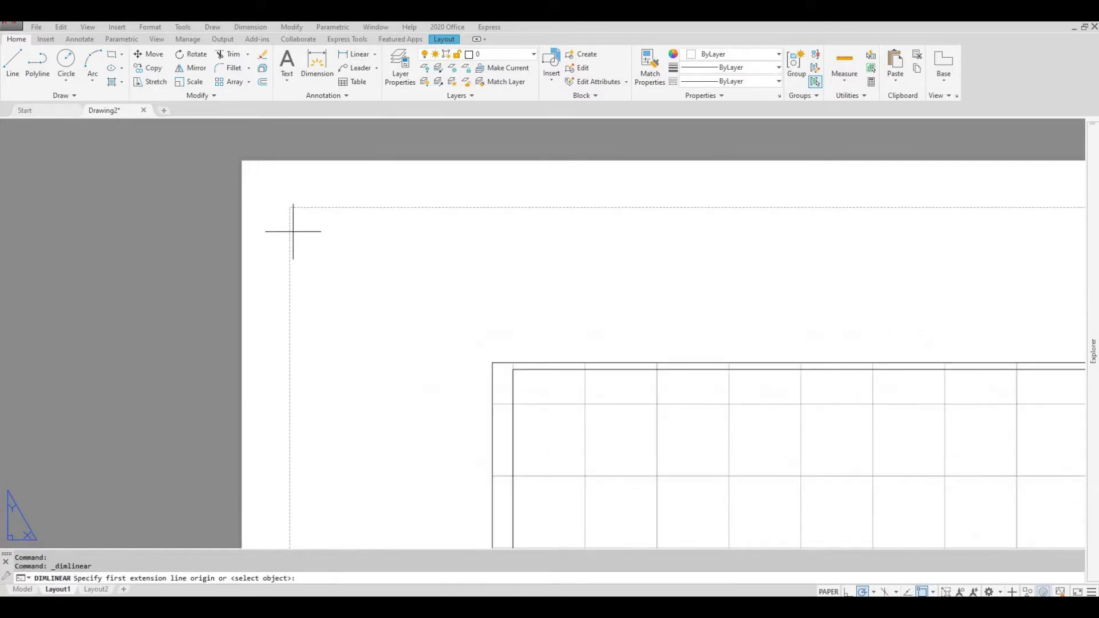
click(243, 239)
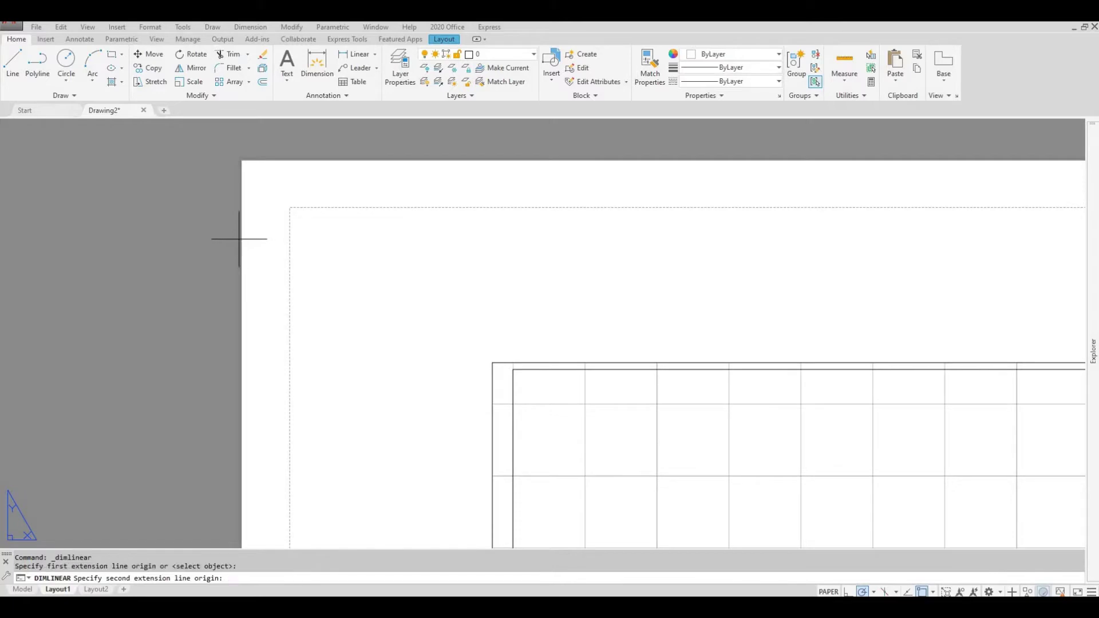
click(288, 237)
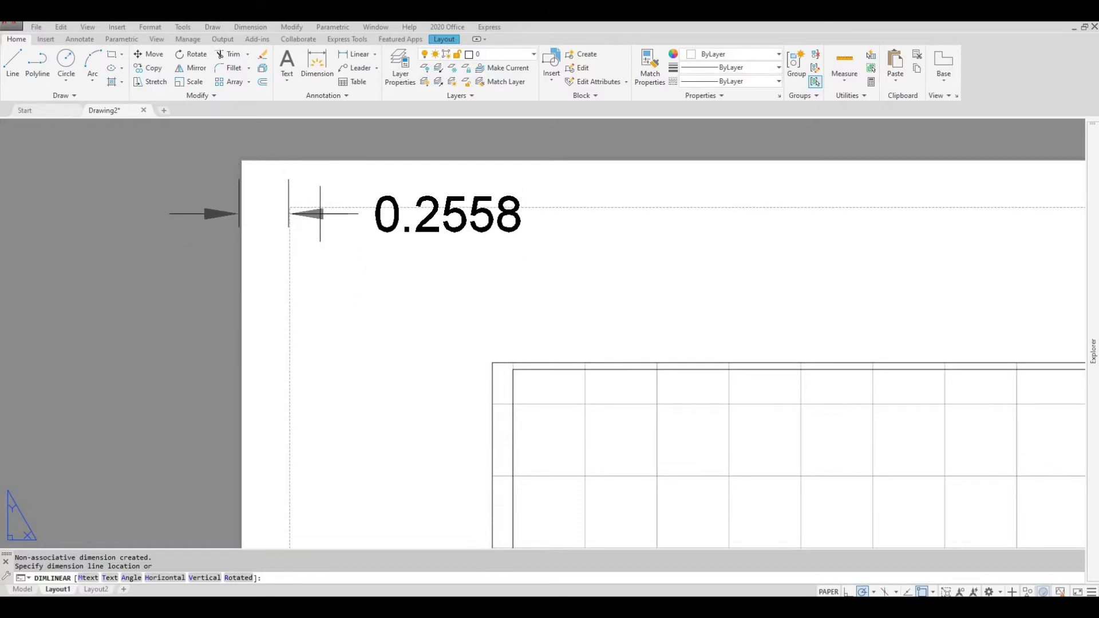
key(Escape)
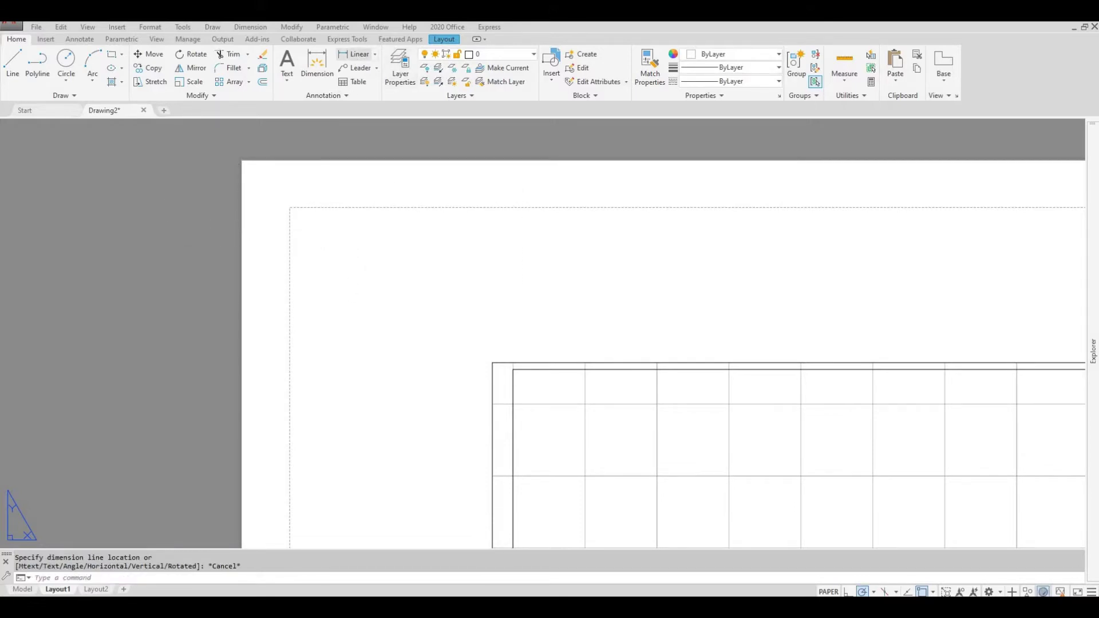
click(355, 54)
click(335, 208)
click(332, 164)
scroll(279, 167, down, 5)
scroll(282, 172, up, 2)
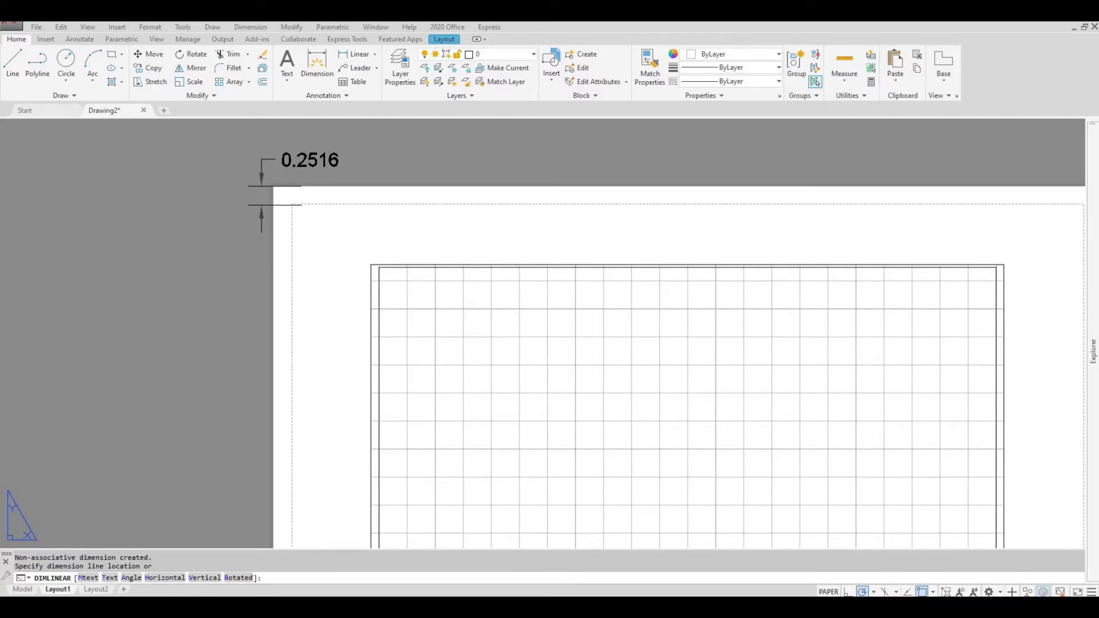
key(Escape)
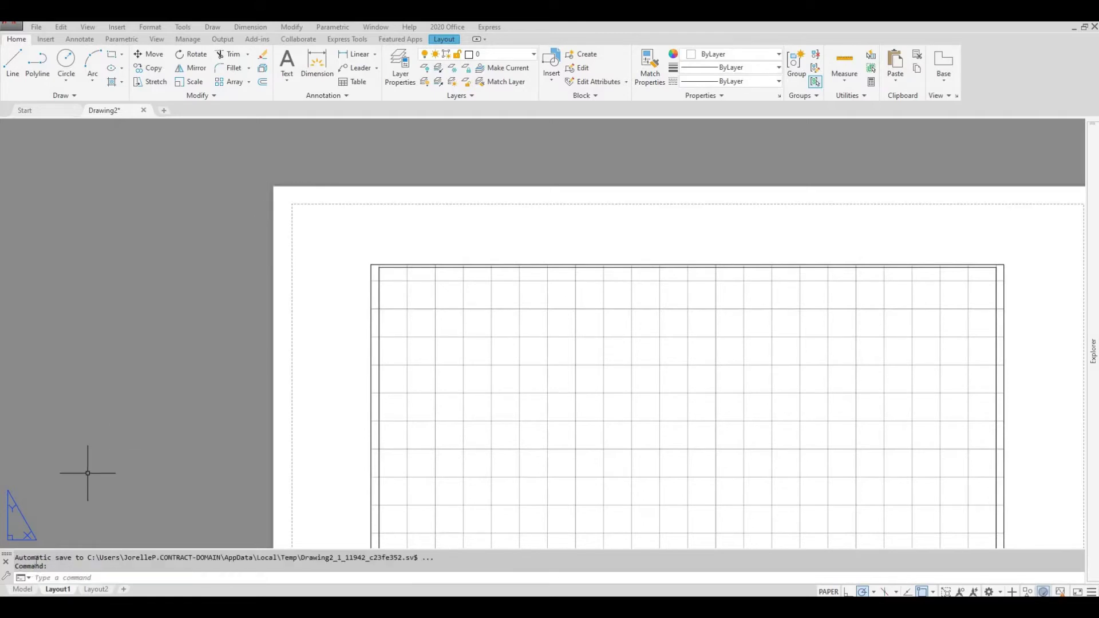
- Back in model space, offset the 11 by 8.5 rectangle 0.25 inward
click(23, 589)
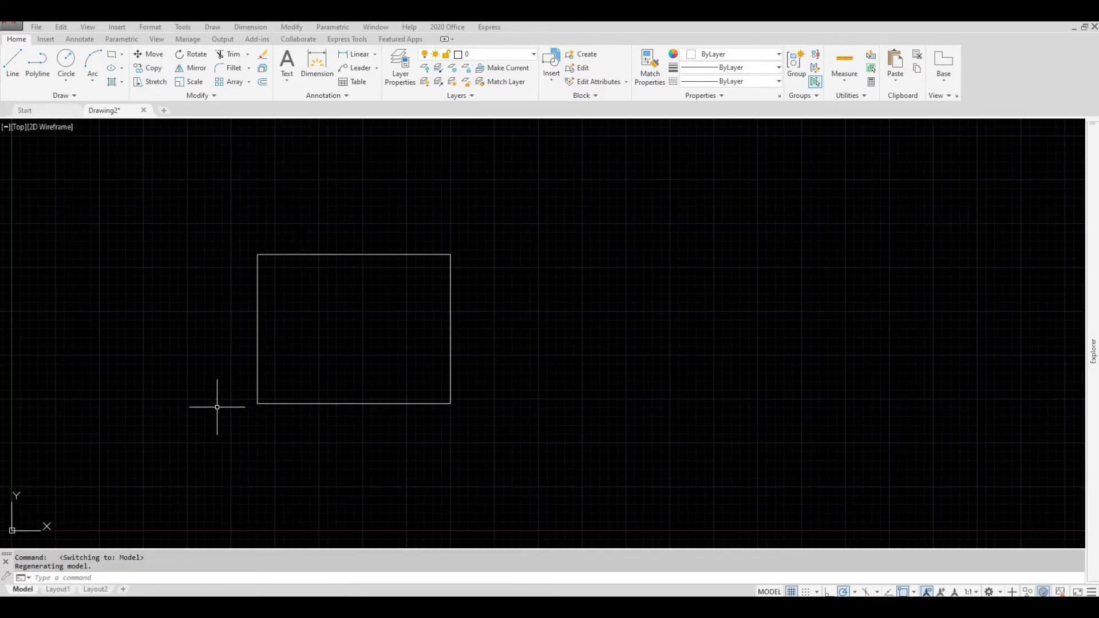
middle_drag(233, 393, 262, 410)
scroll(258, 380, up, 2)
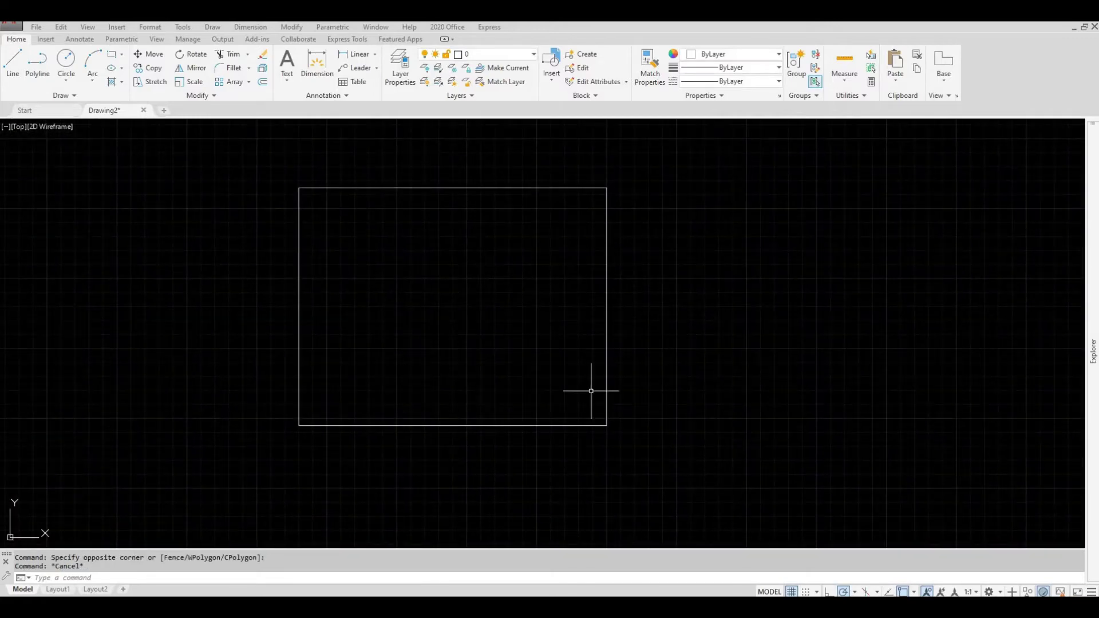
click(729, 445)
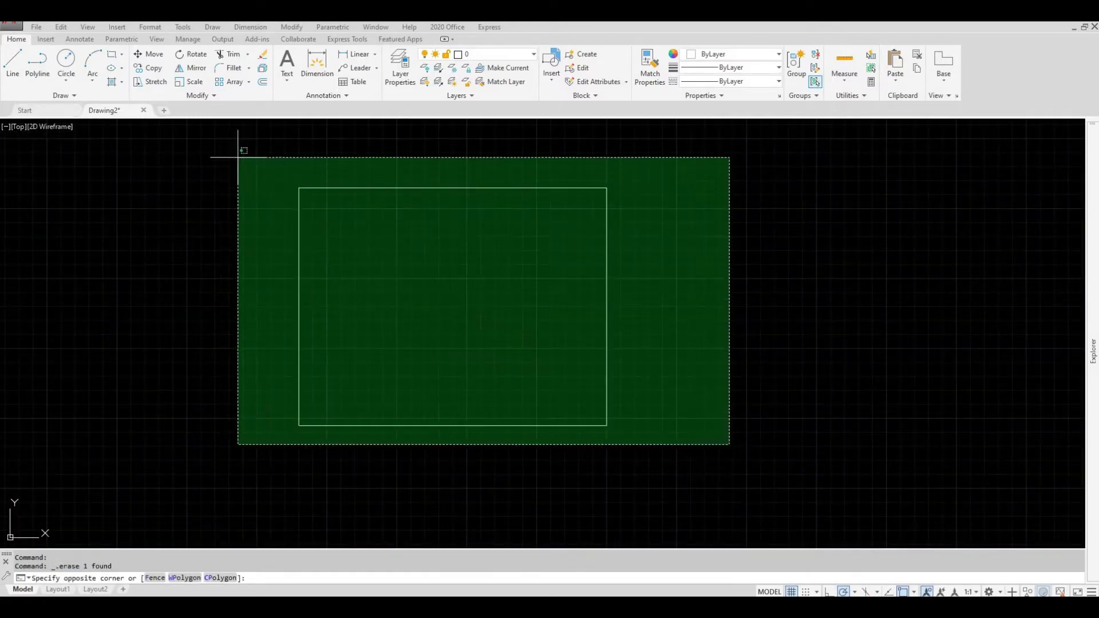
click(226, 157)
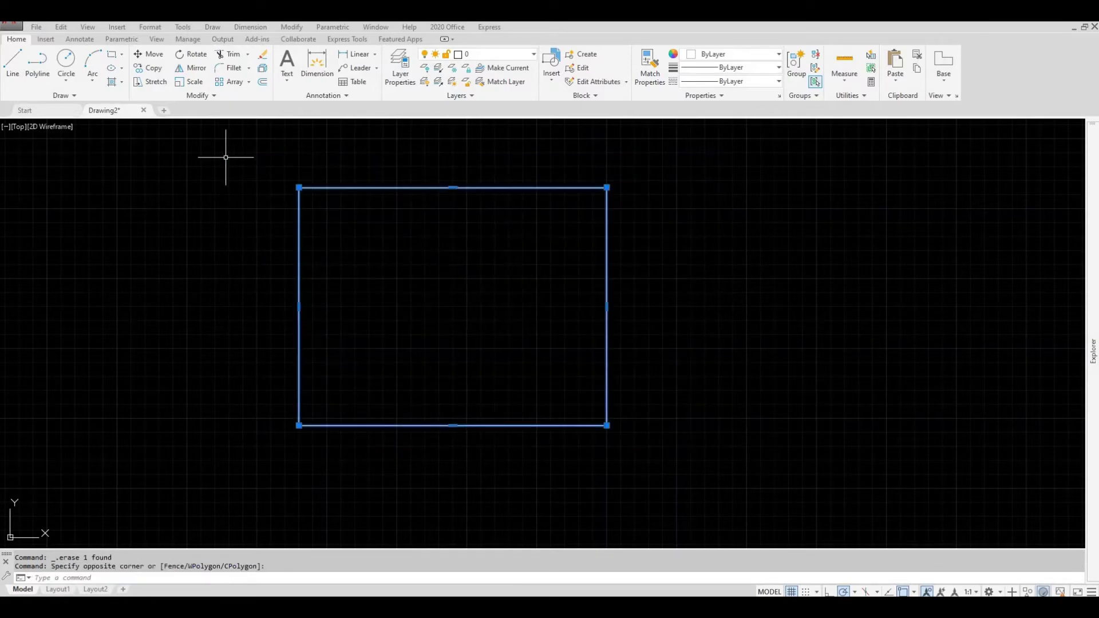
text(OFFSe)
text(OFFSET)
key(Return)
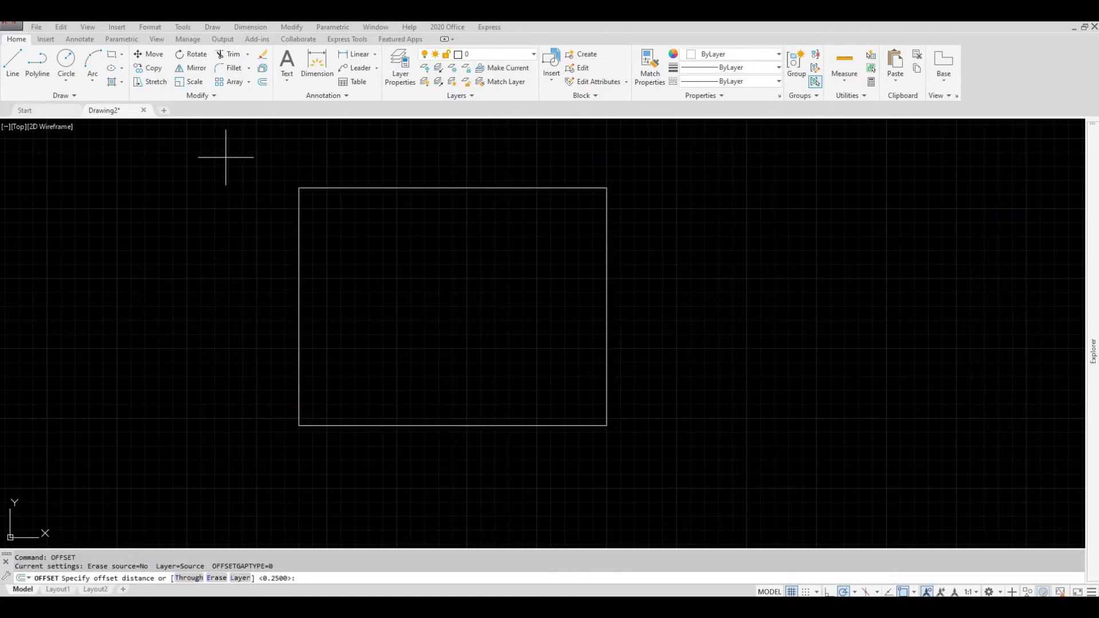
text(.25)
key(Return)
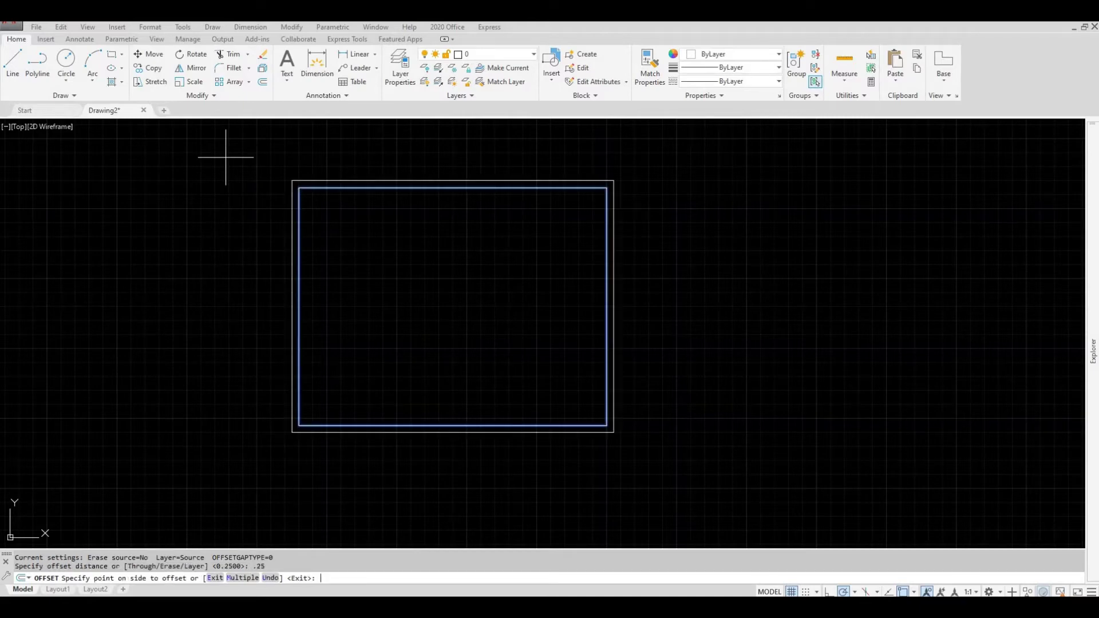
click(352, 239)
key(Escape)
key(Escape)
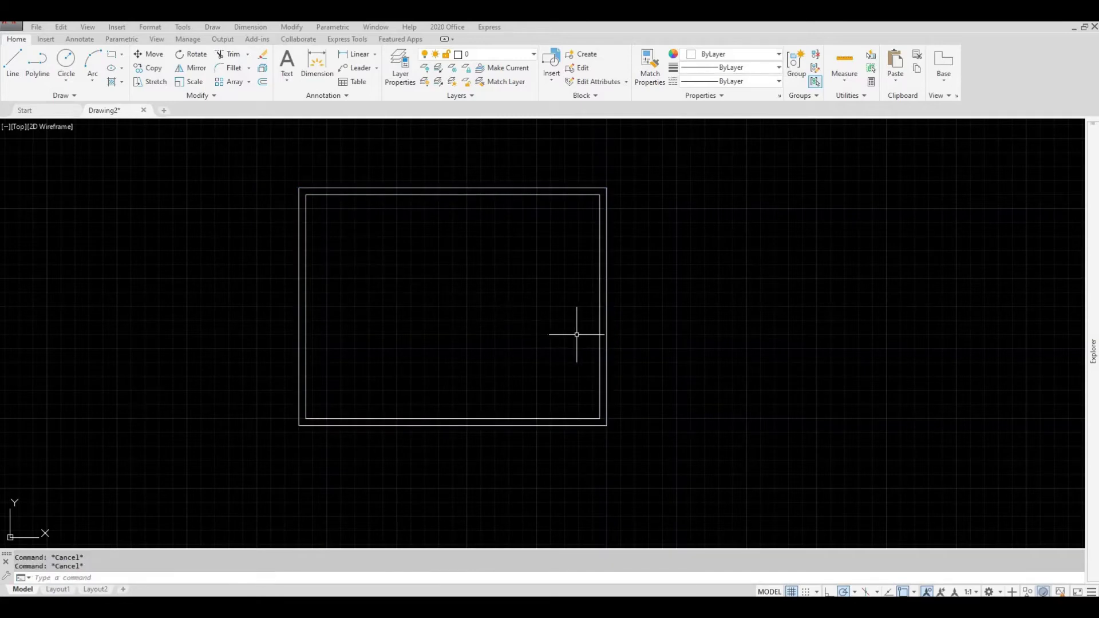
- Explode the inner rectangle into separate lines
click(600, 327)
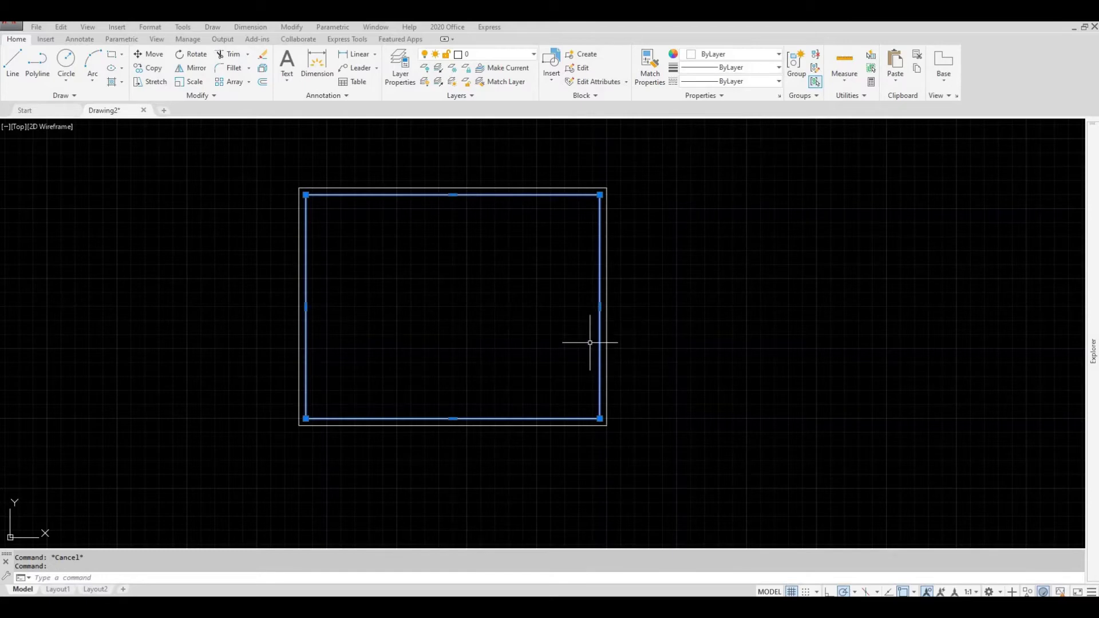
text(explode)
key(Return)
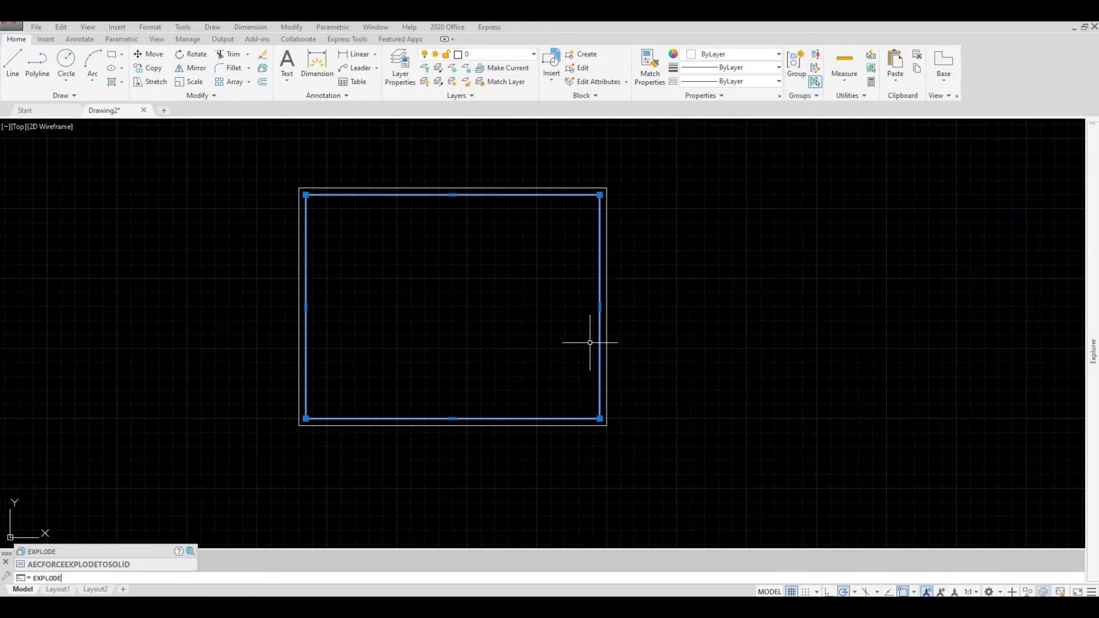
key(Return)
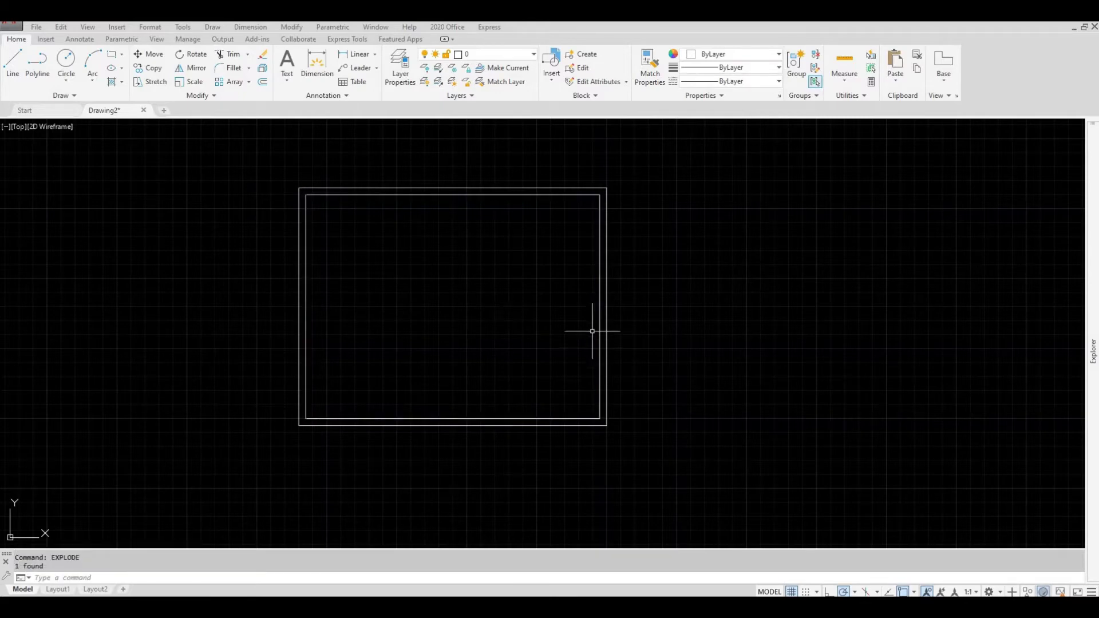
- Select the inner border's edges one by one to confirm they are separate lines
key(Escape)
click(600, 321)
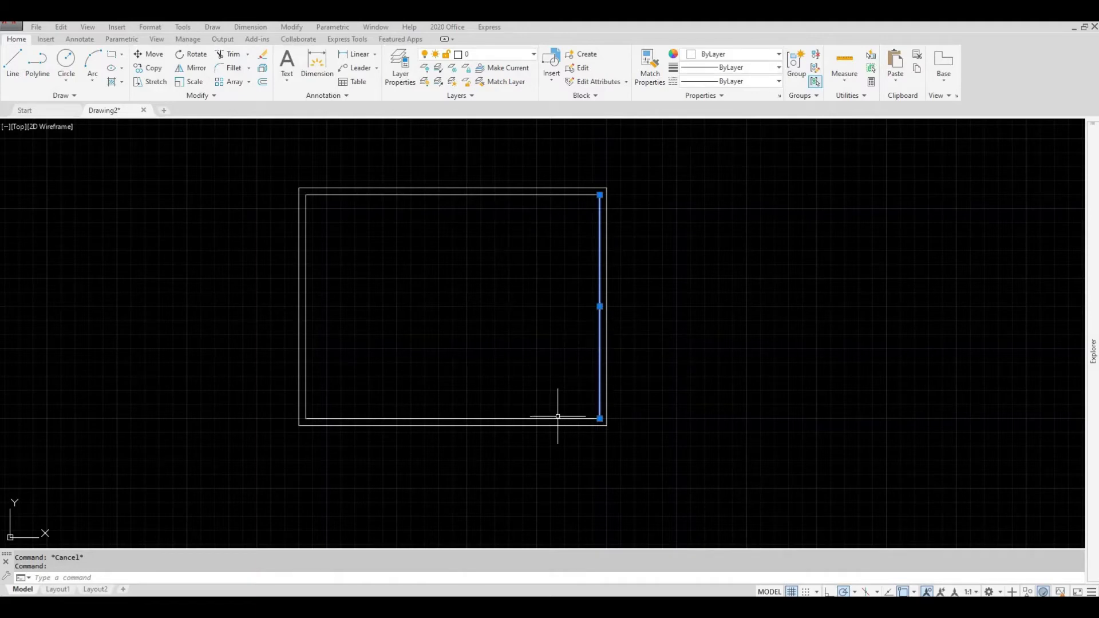
click(559, 416)
click(553, 421)
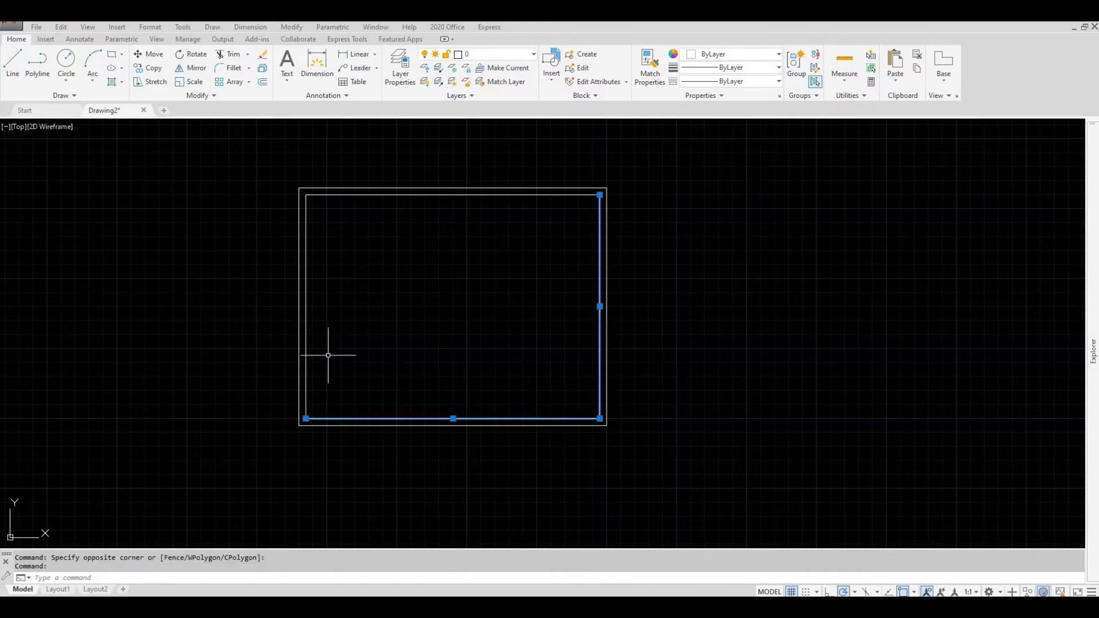
key(Escape)
click(306, 326)
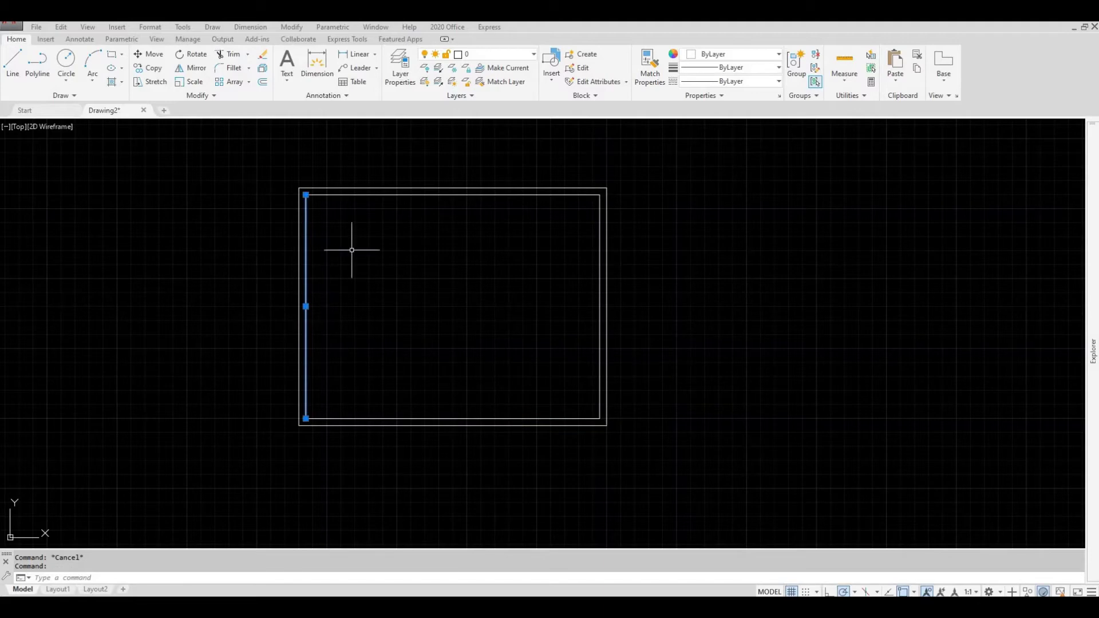
key(Escape)
click(375, 196)
key(Escape)
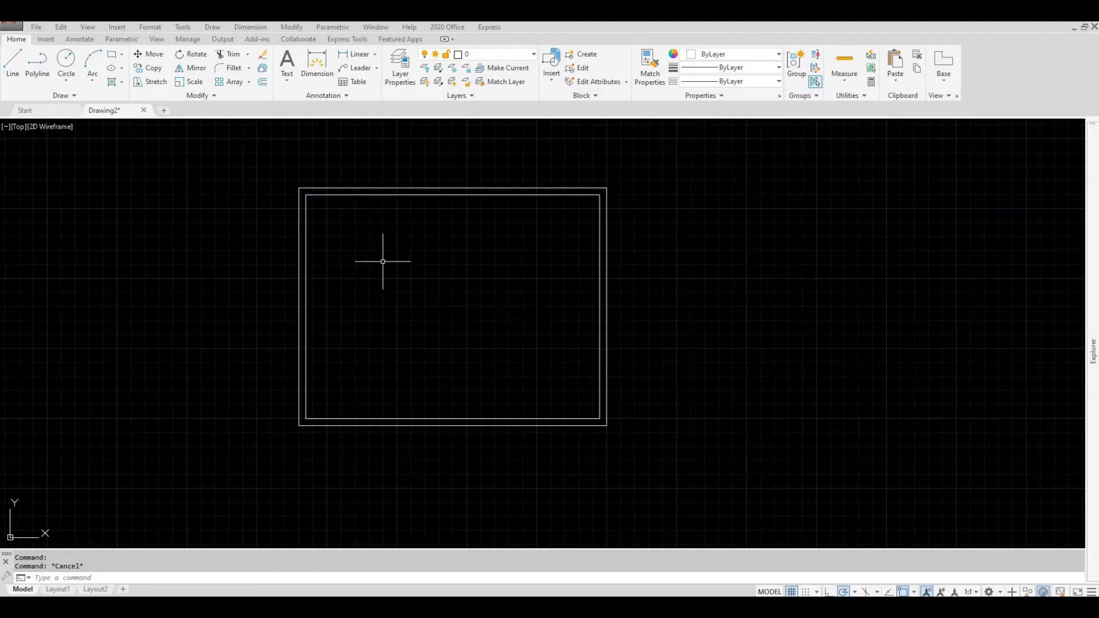
- Offset the inner bottom edge 1 unit upward
text(OFFSet)
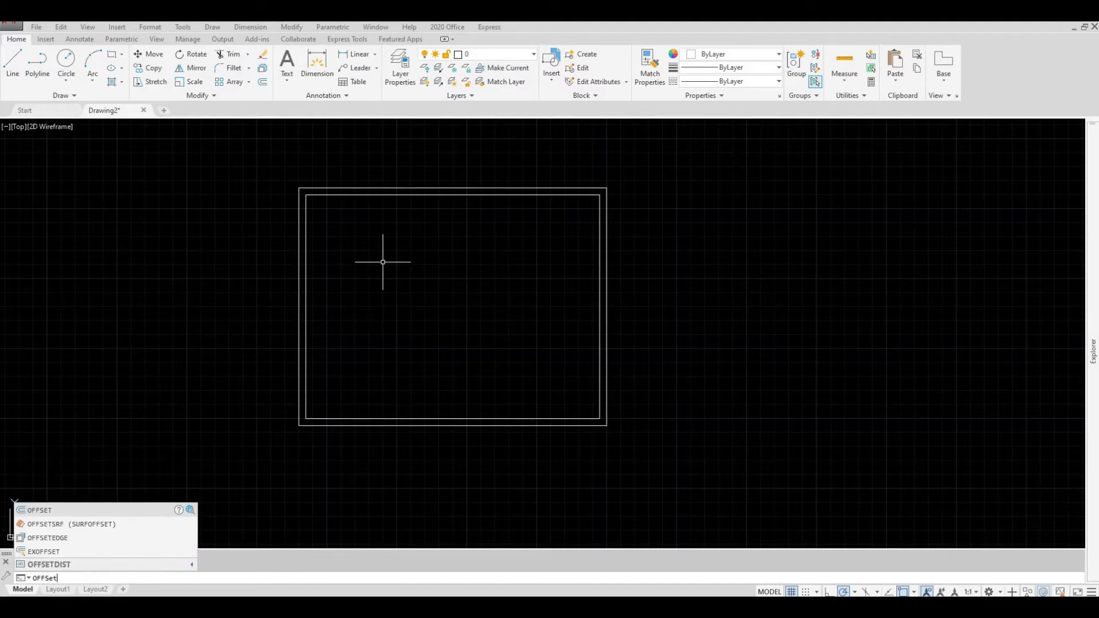
key(Return)
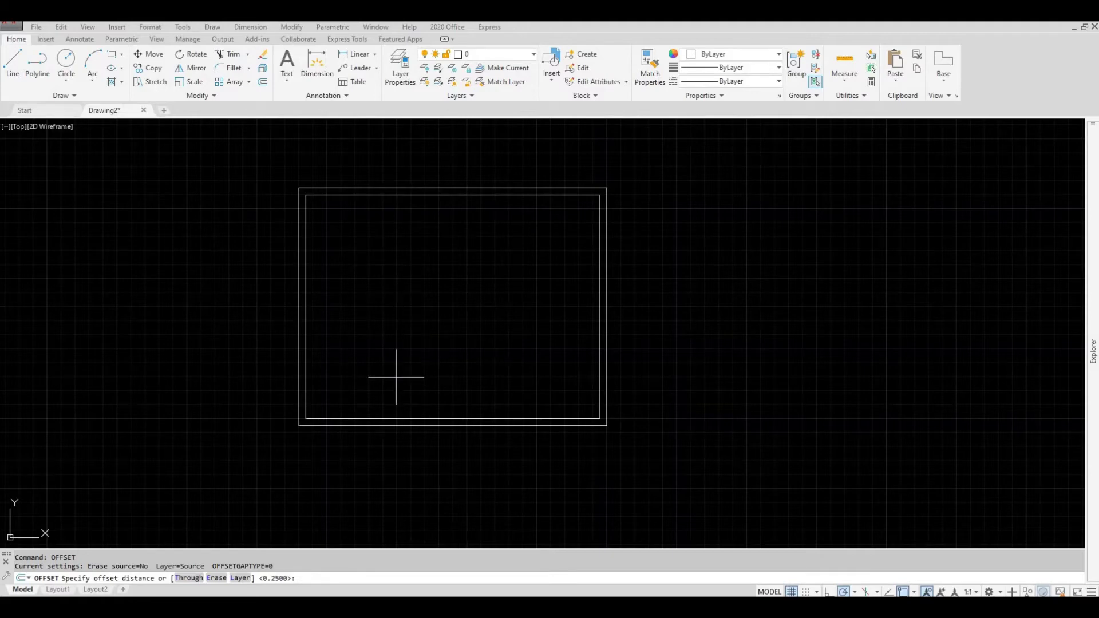
text(1)
key(Return)
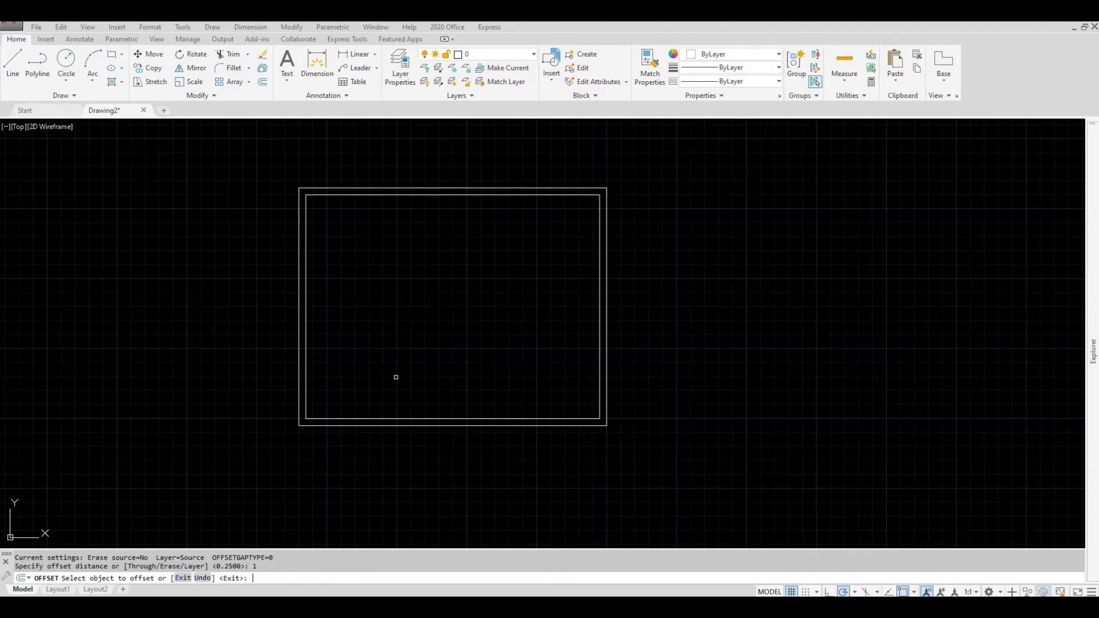
click(408, 417)
click(409, 366)
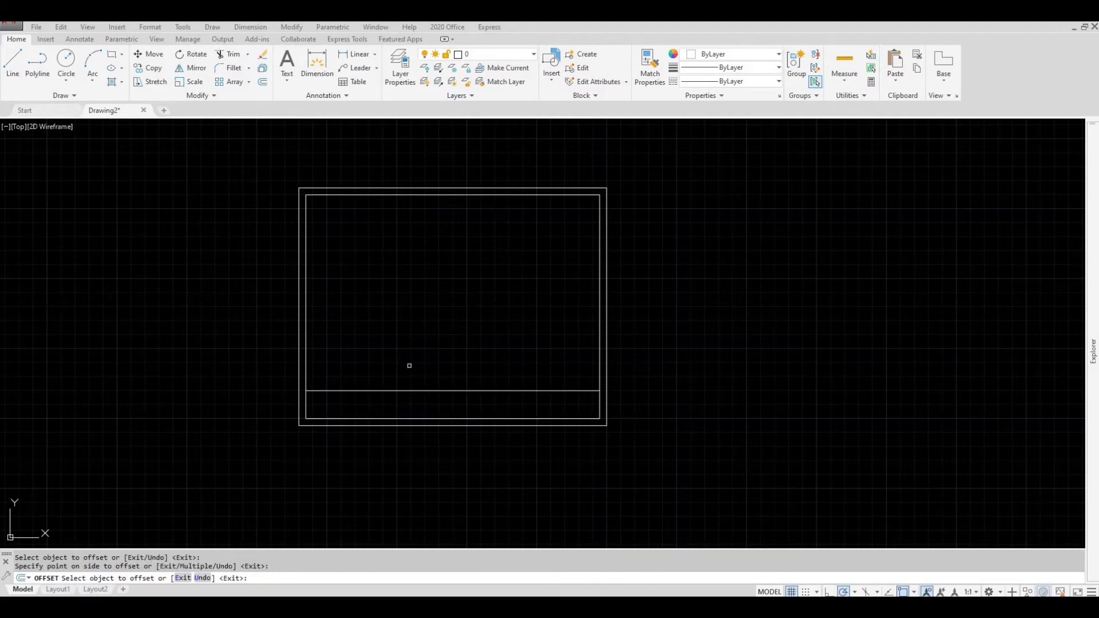
key(Escape)
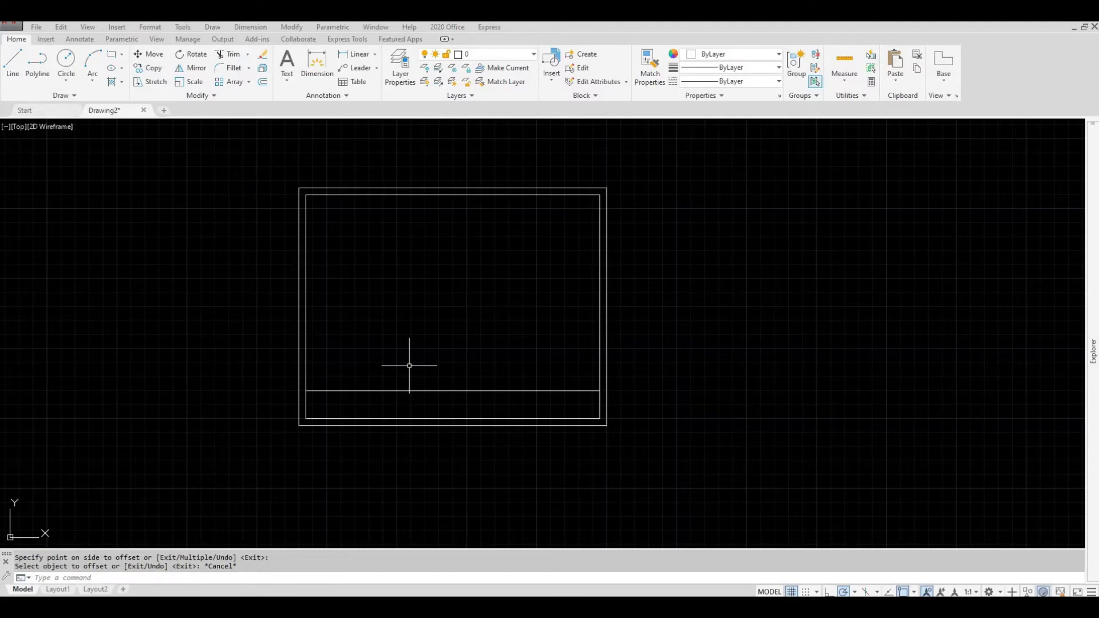
key(Escape)
key(Escape)
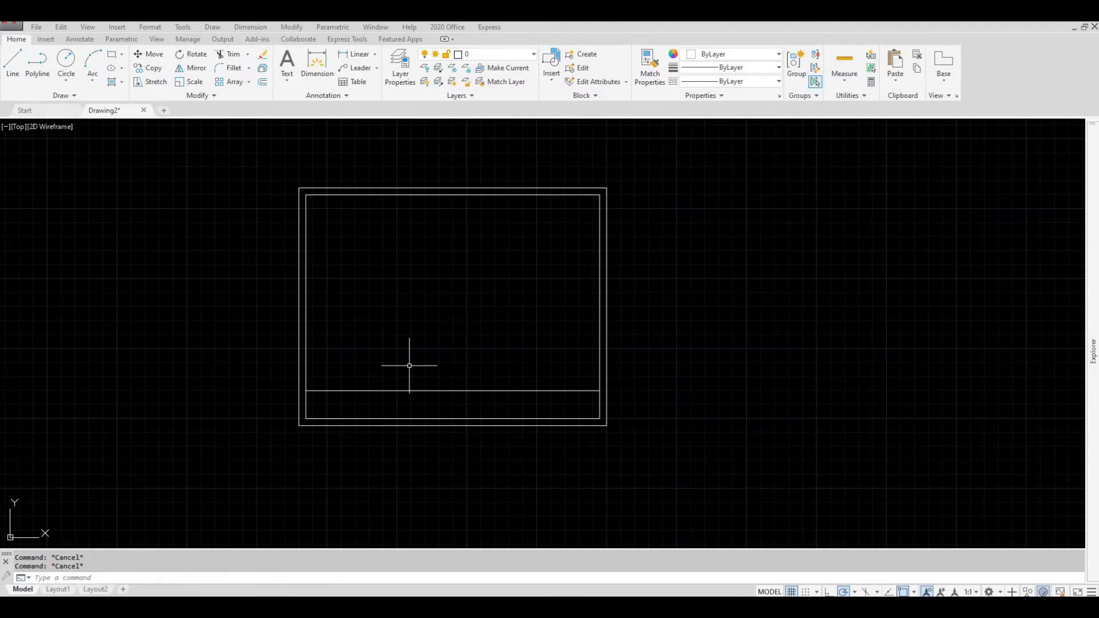
- Draw a vertical line across the bottom strip
click(13, 62)
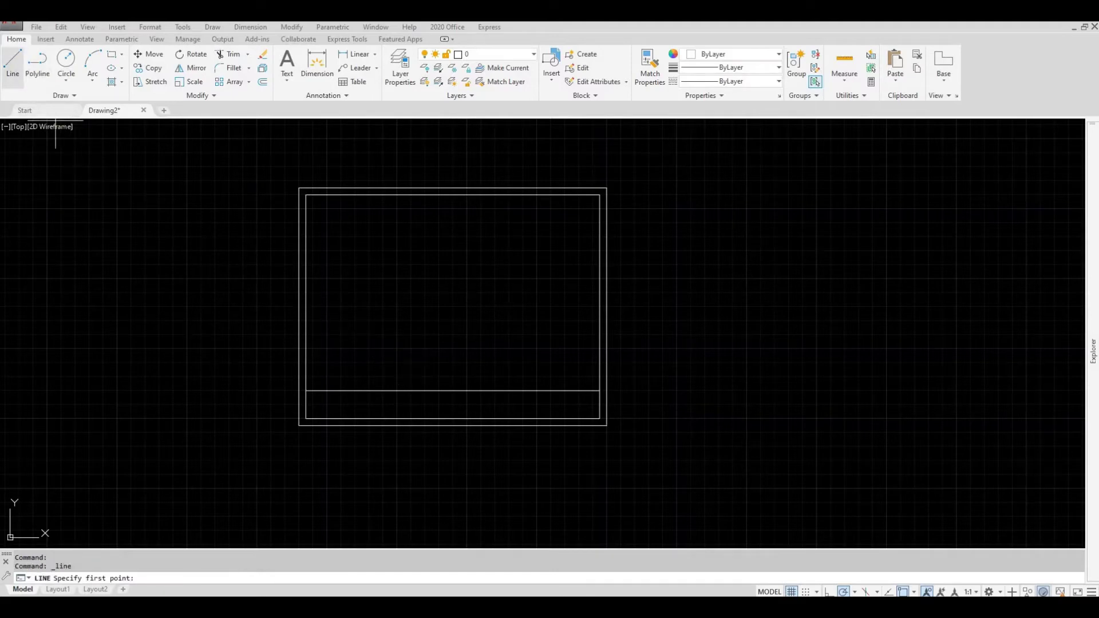
click(383, 391)
click(385, 418)
scroll(381, 418, up, 4)
key(Escape)
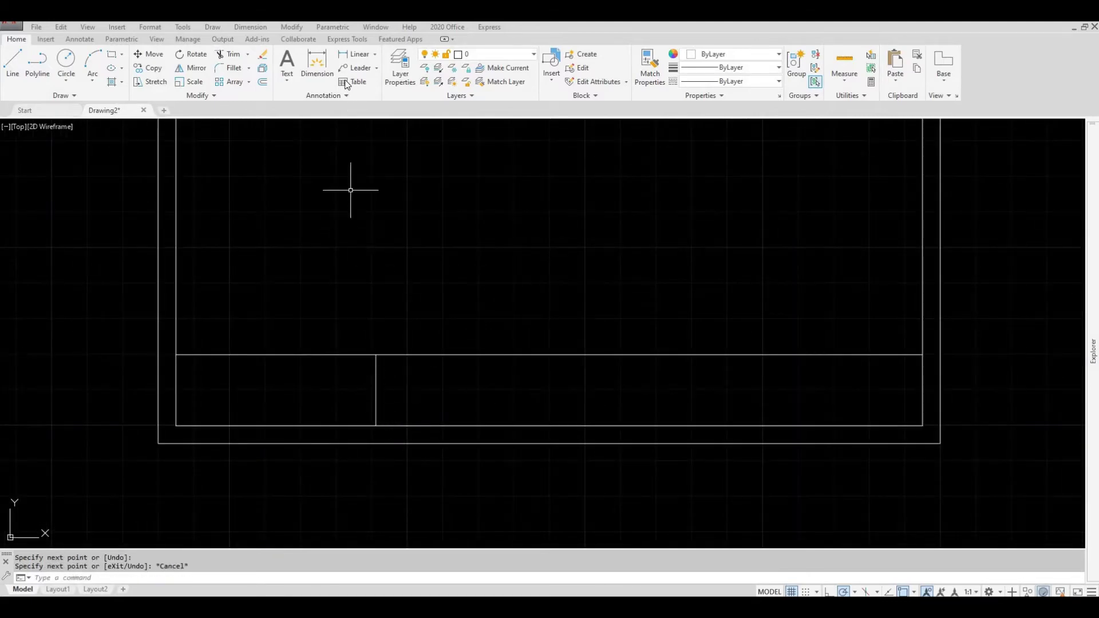
- Check that the divider sits about 2.811 from the inner left border
click(355, 53)
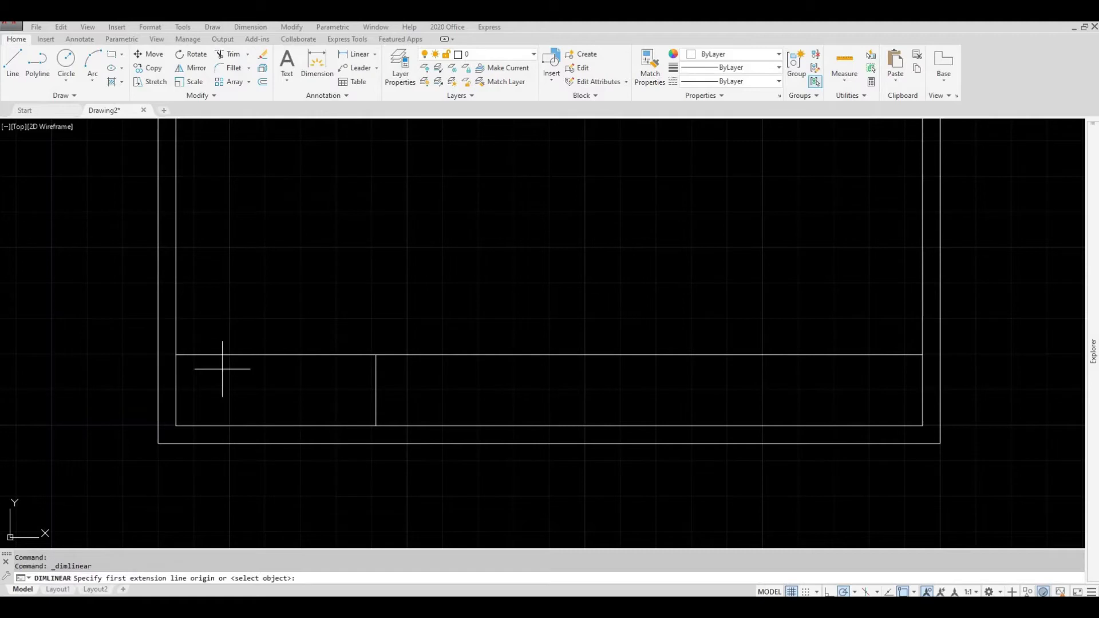
click(176, 426)
click(371, 426)
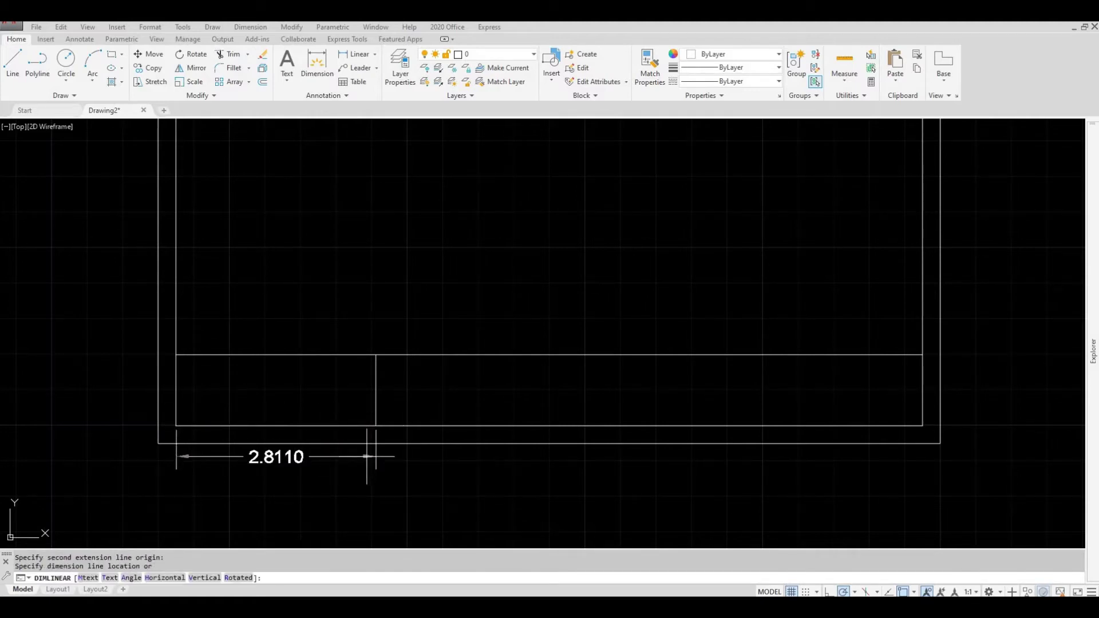
key(Escape)
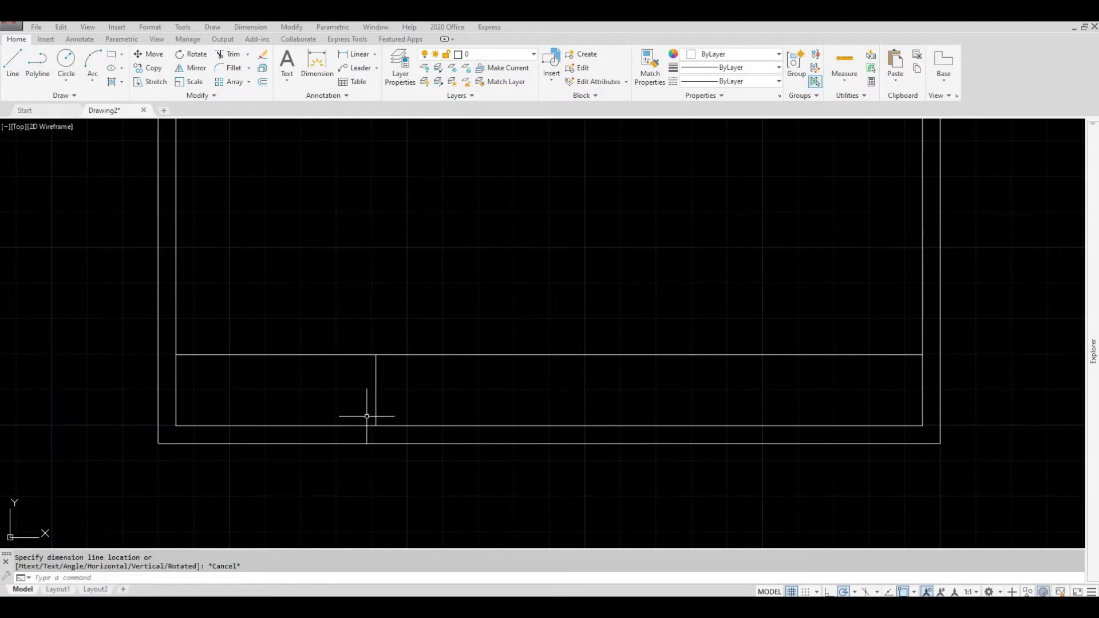
- Select the vertical divider and start a copy with CO
click(381, 378)
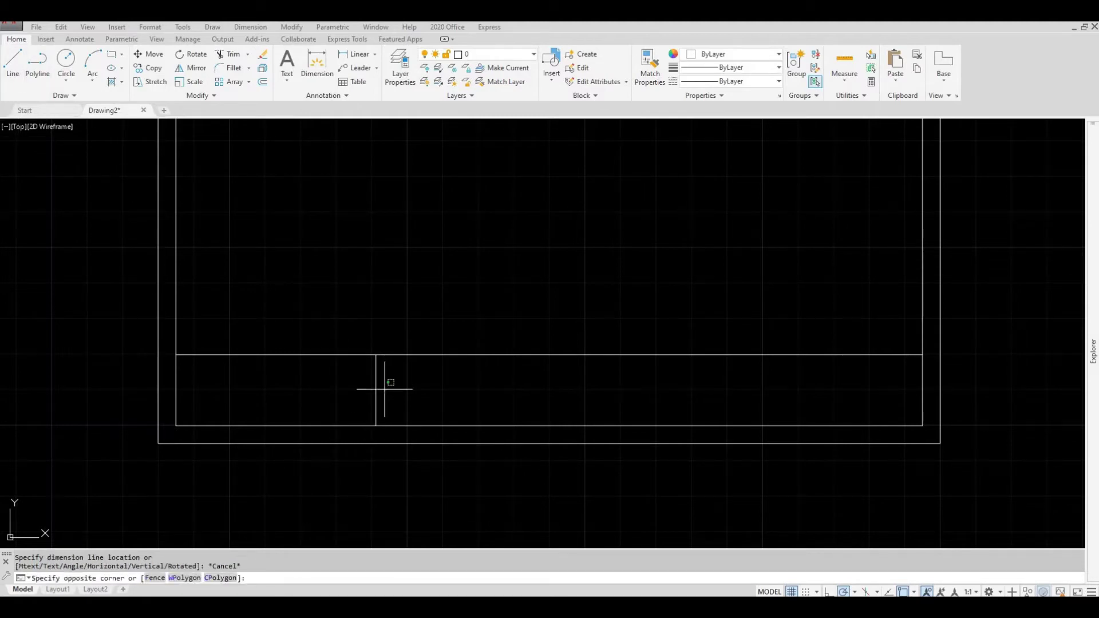
click(359, 379)
text(co)
key(Return)
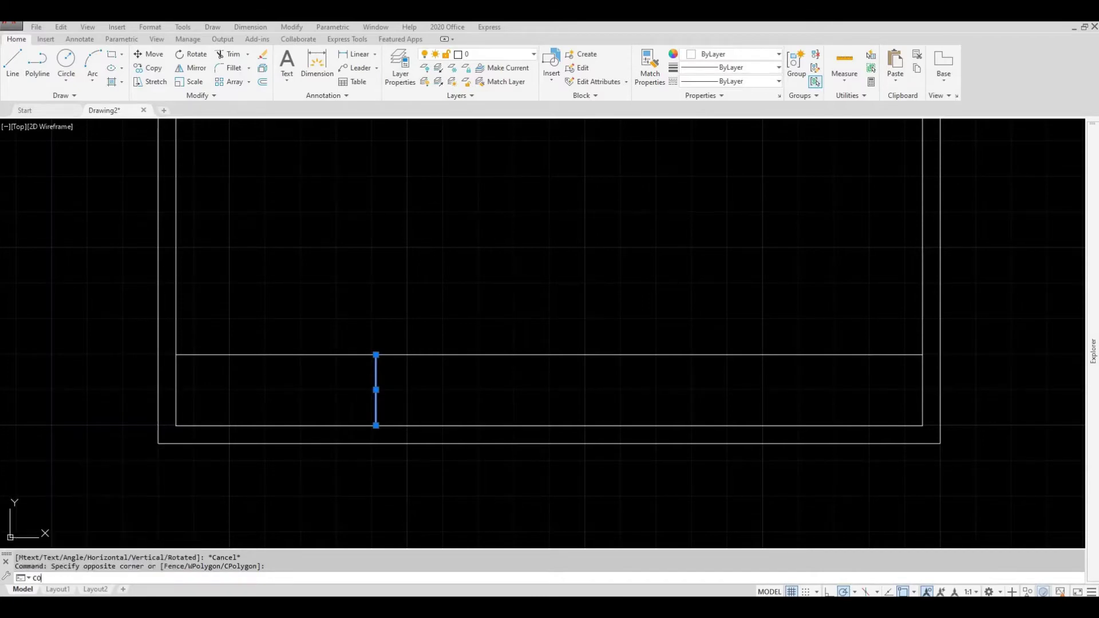
- Copy the divider 2.811 further right as a second divider
click(177, 425)
click(375, 425)
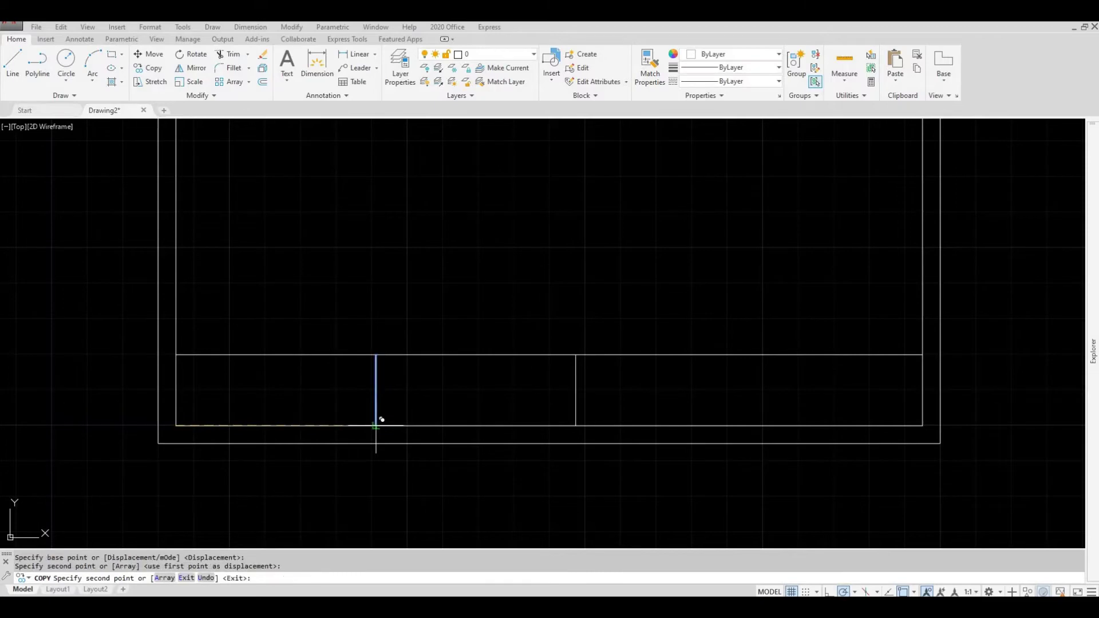
key(Escape)
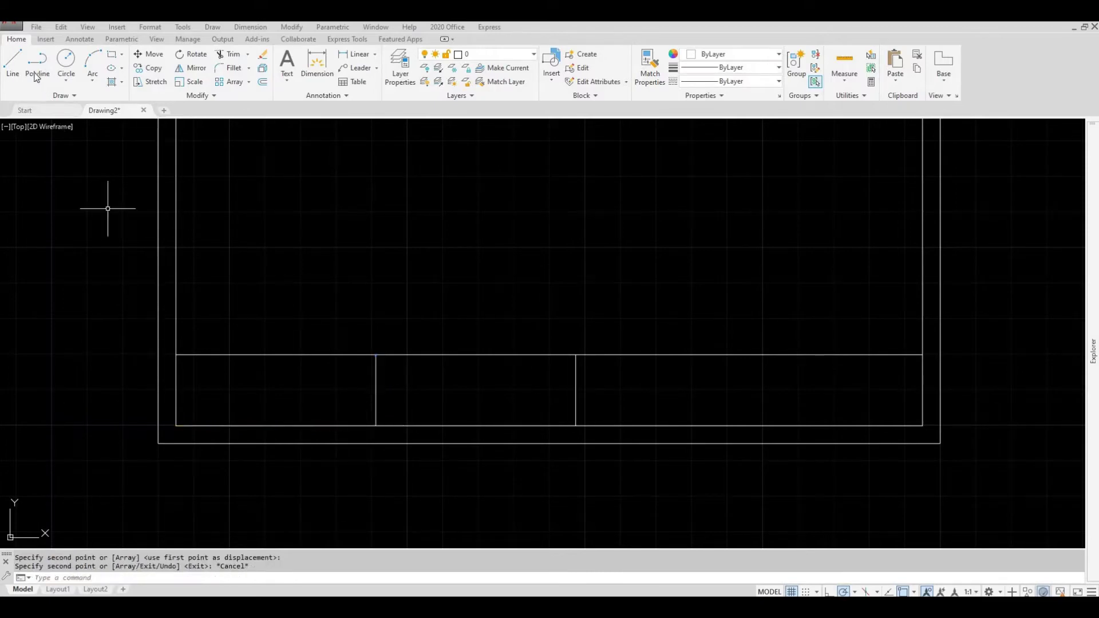
- Draw a horizontal line at mid-height from the second divider to the inner left border
click(12, 63)
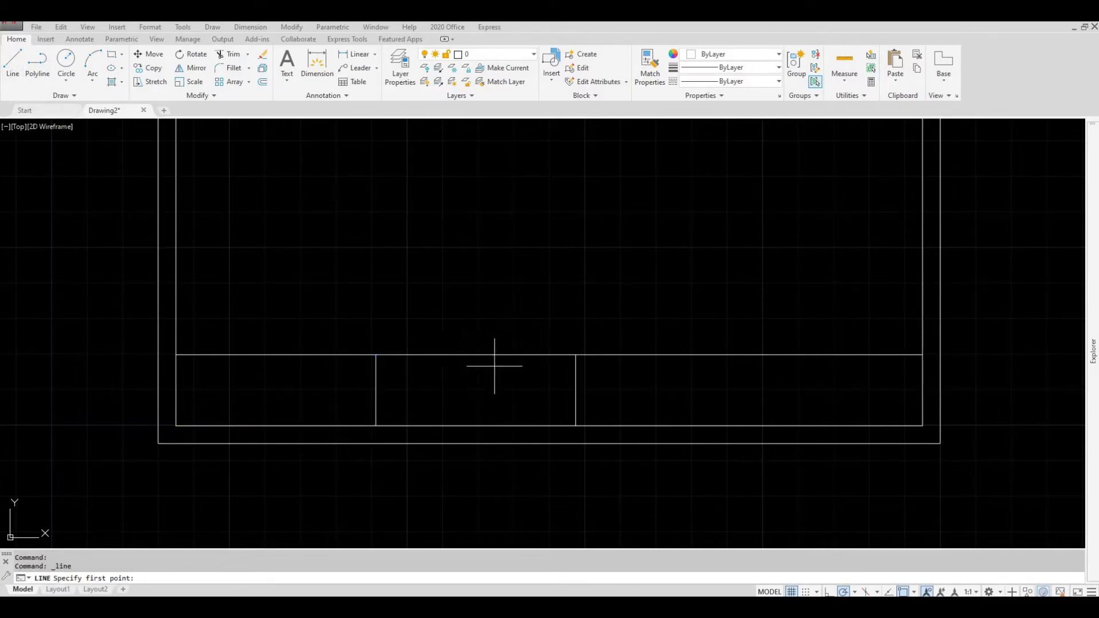
click(575, 390)
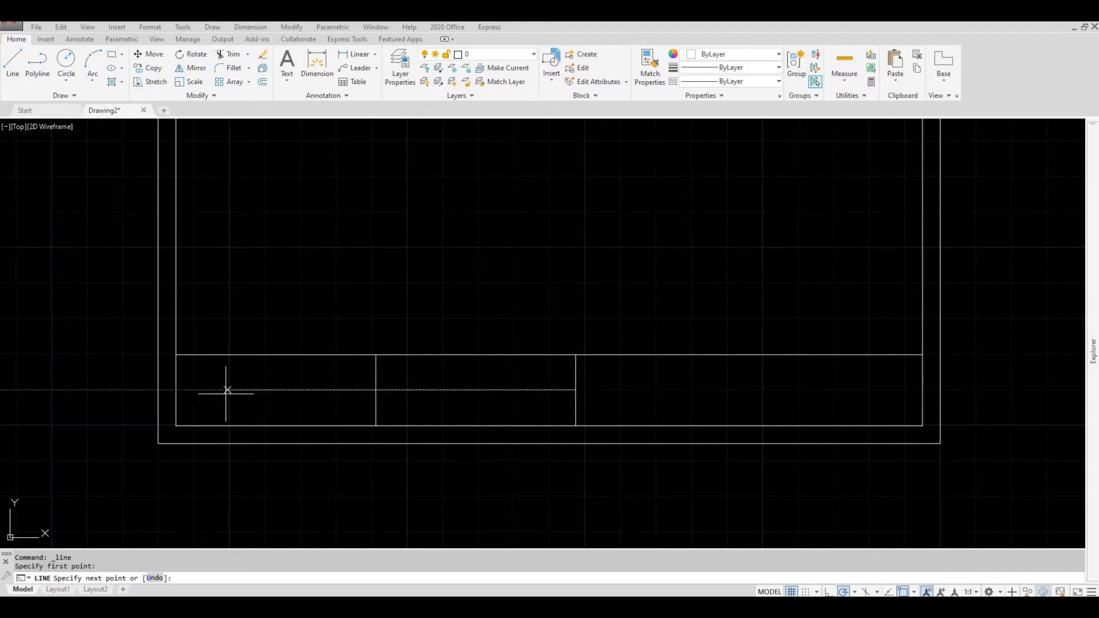
click(176, 390)
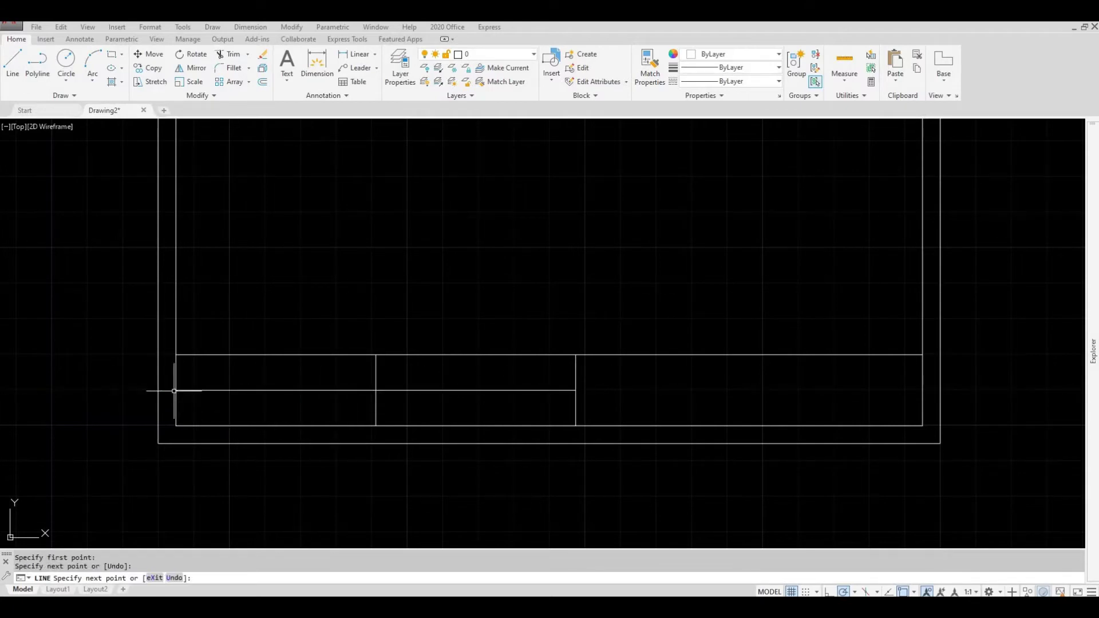
key(Escape)
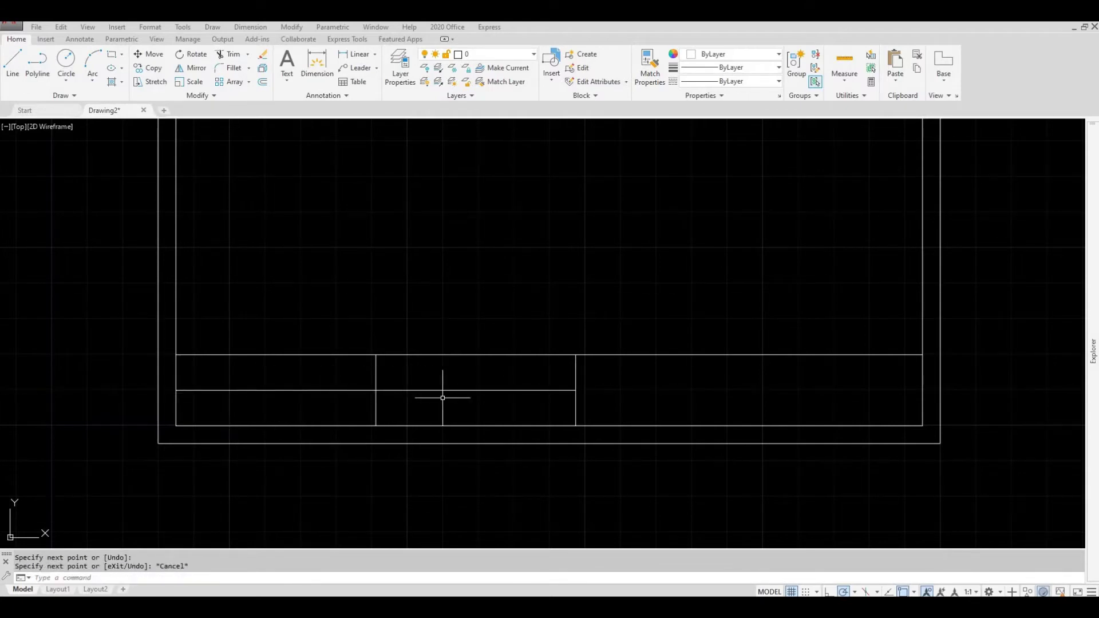
- Draw a short horizontal line to the first divider, starting at the Mid Between 2 Points snap
key(space)
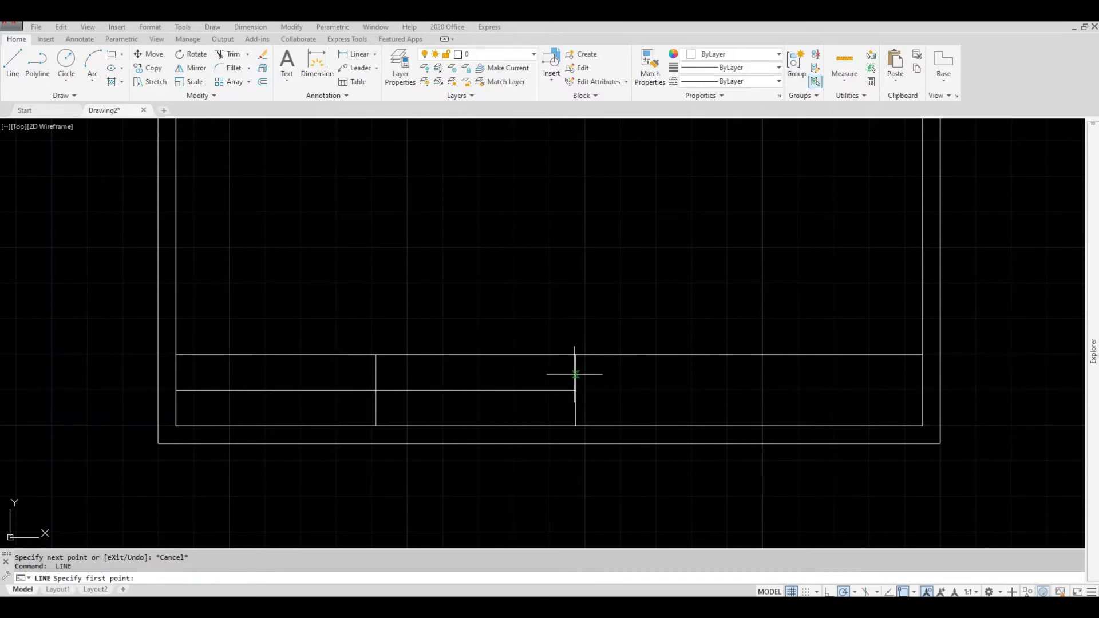
shift+right_click(574, 376)
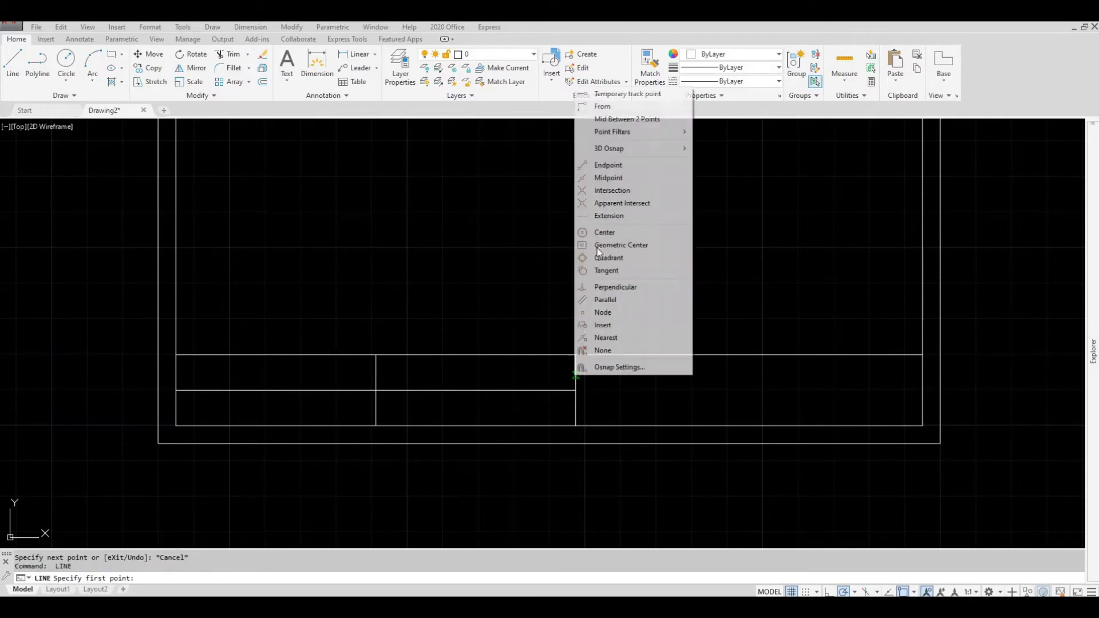
click(628, 119)
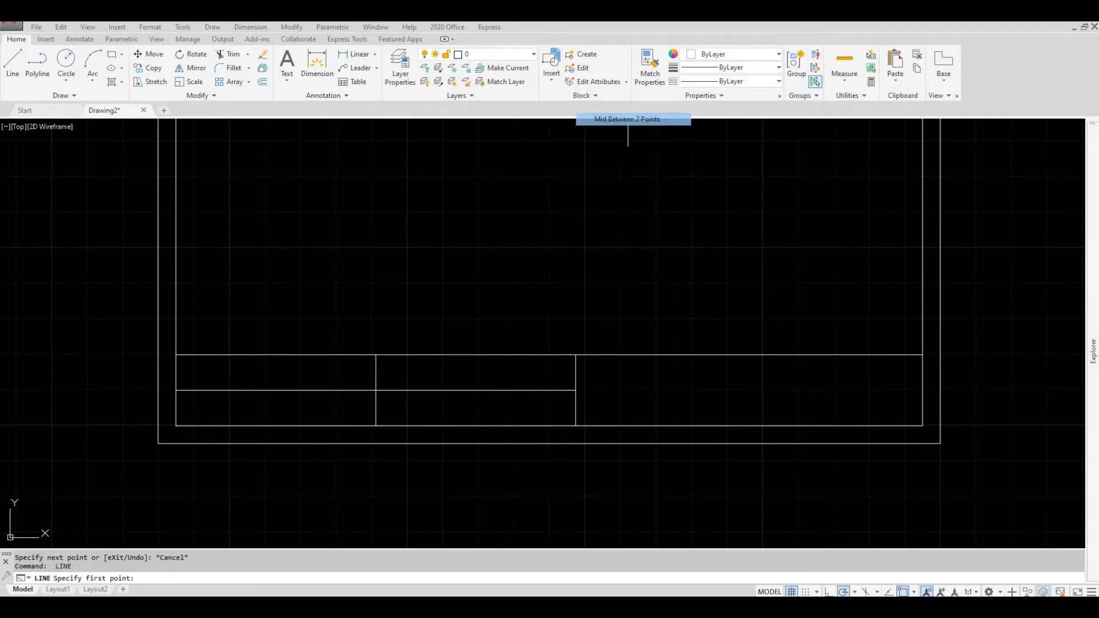
click(575, 355)
click(574, 390)
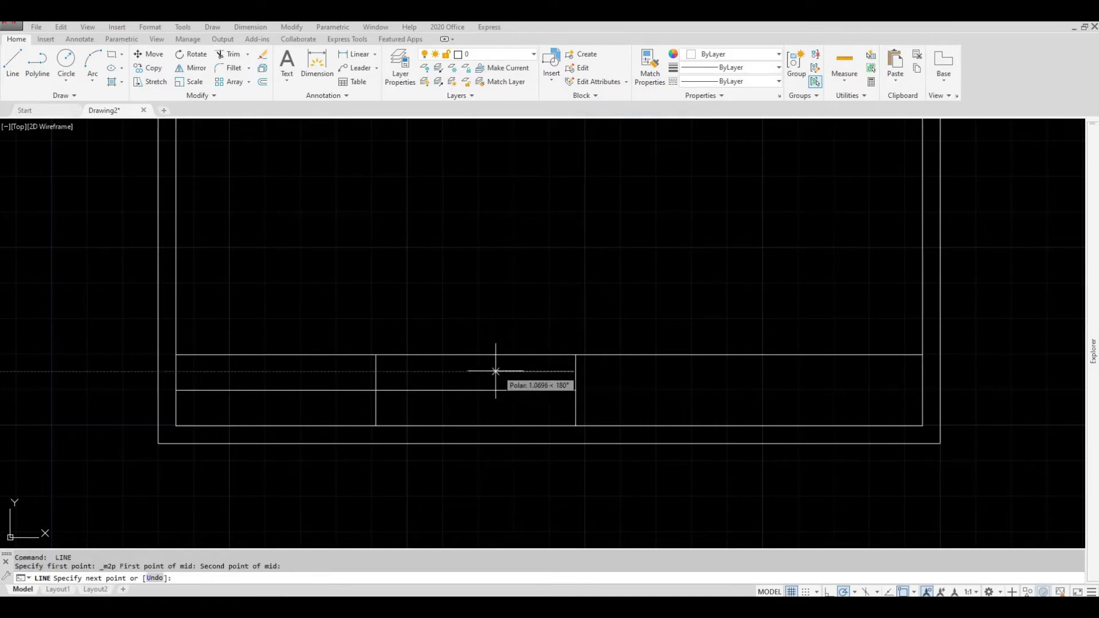
click(376, 371)
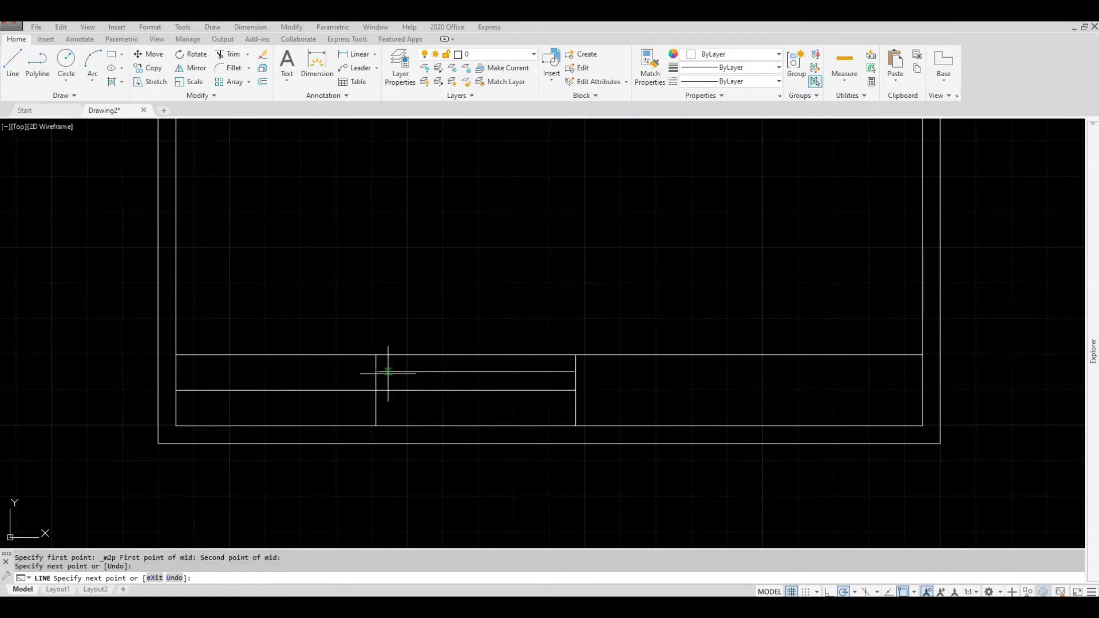
key(Escape)
key(Escape)
- Copy the short horizontal line down into the lower middle cell
click(405, 372)
text(COPY)
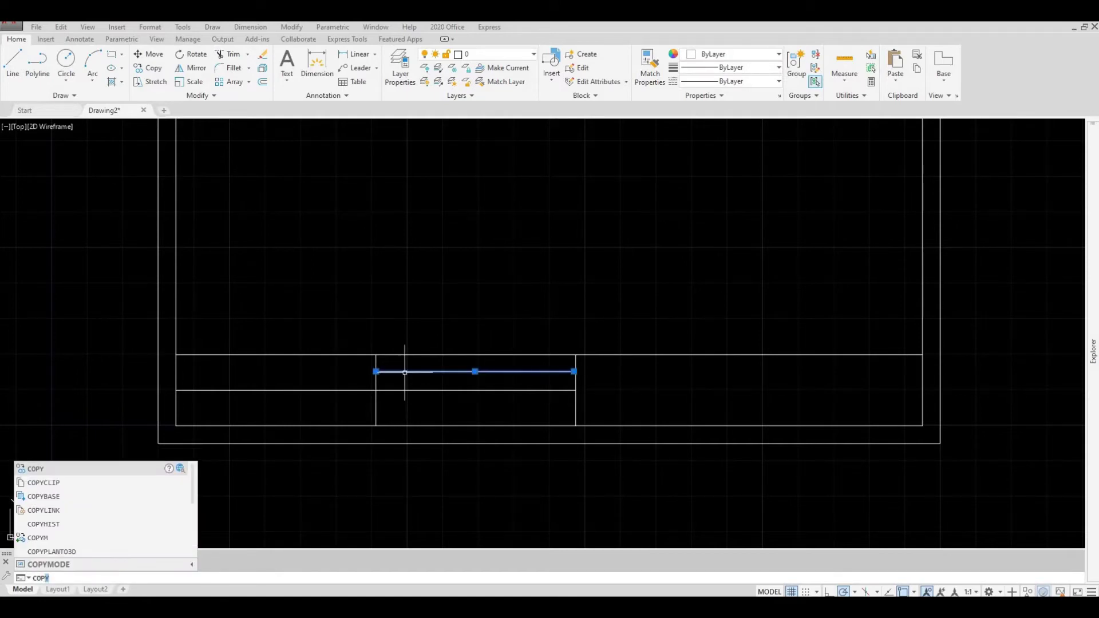
key(Return)
click(375, 391)
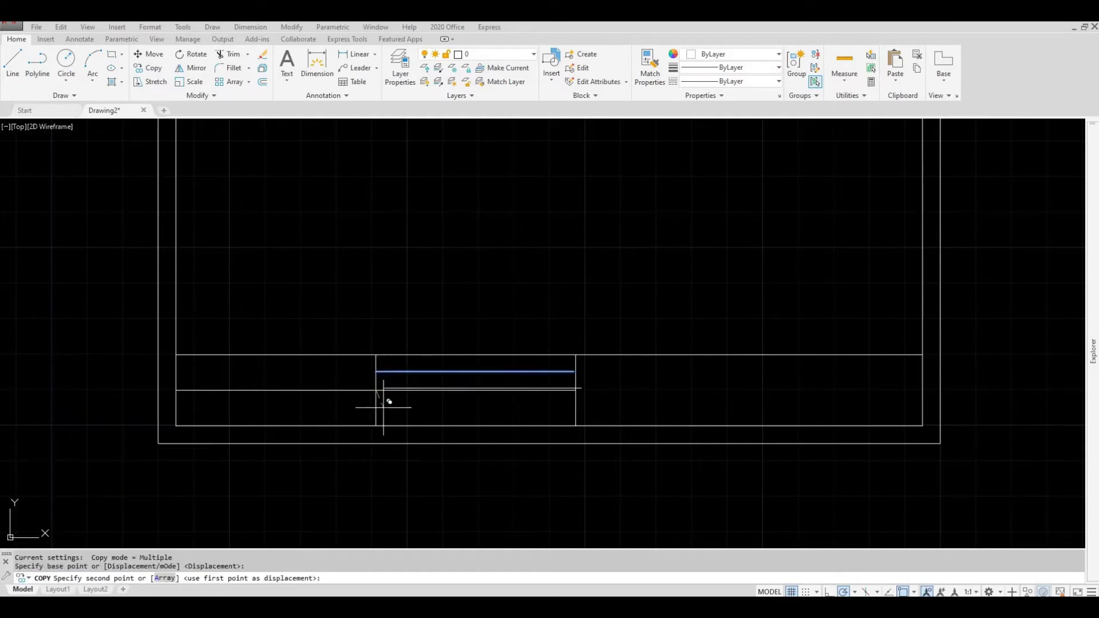
click(382, 419)
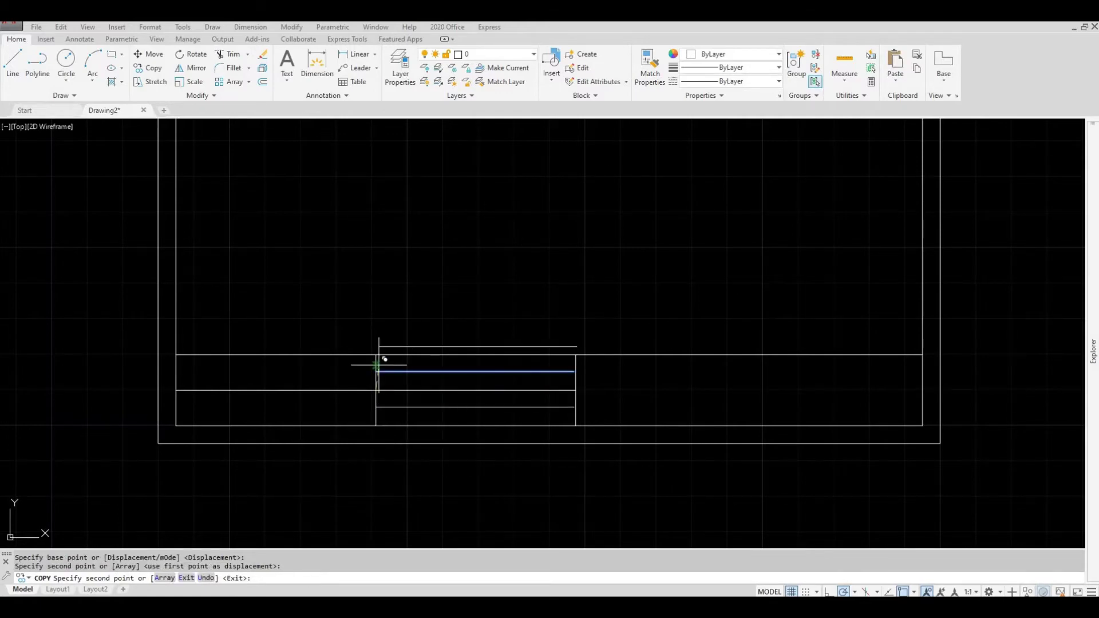
key(Escape)
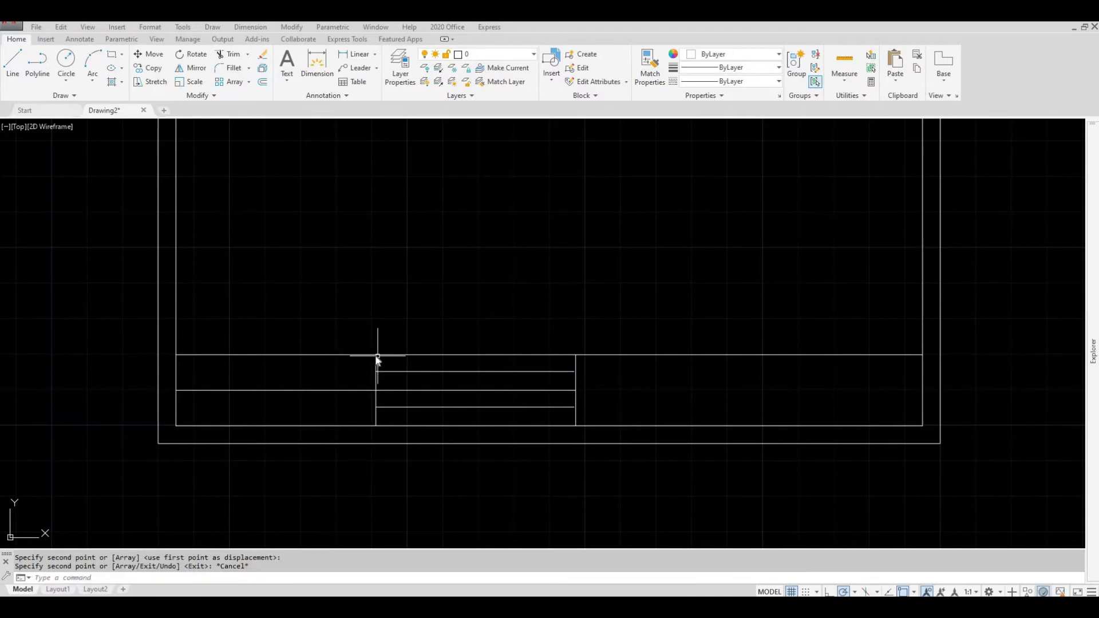
key(Escape)
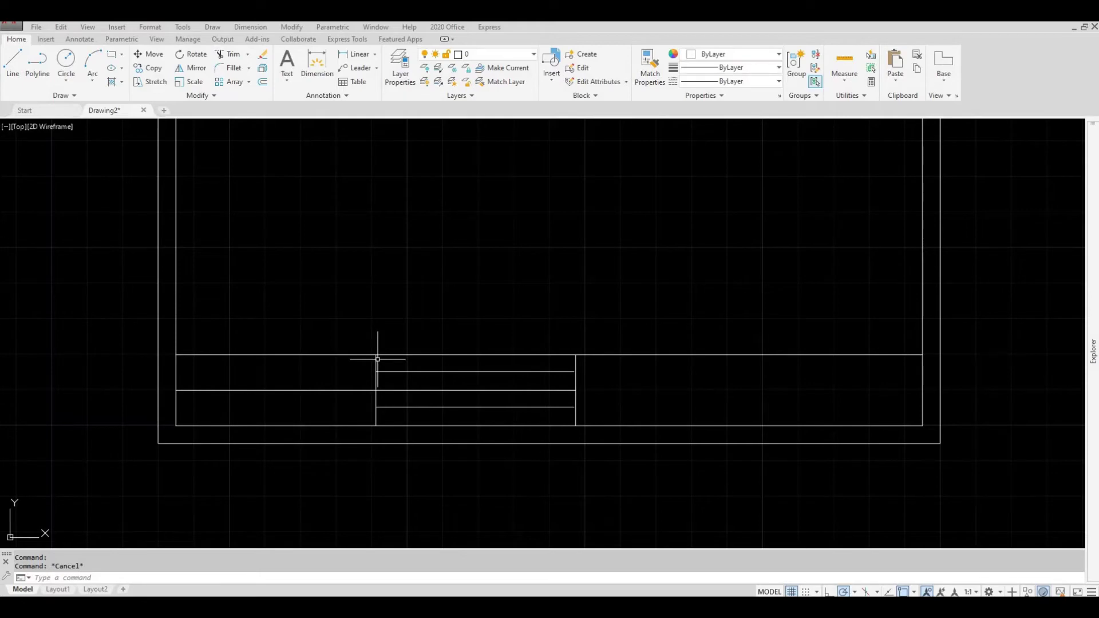
- Place single-line text 'PROJECT NAME:' at default height in the upper-left title block cell
text(text)
key(Return)
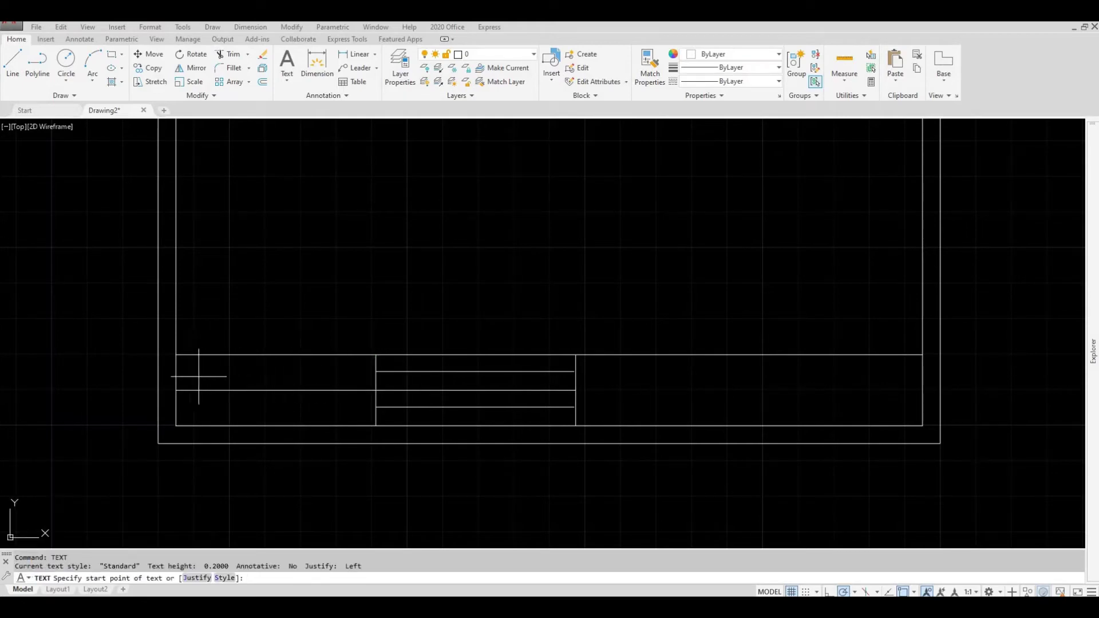
click(193, 378)
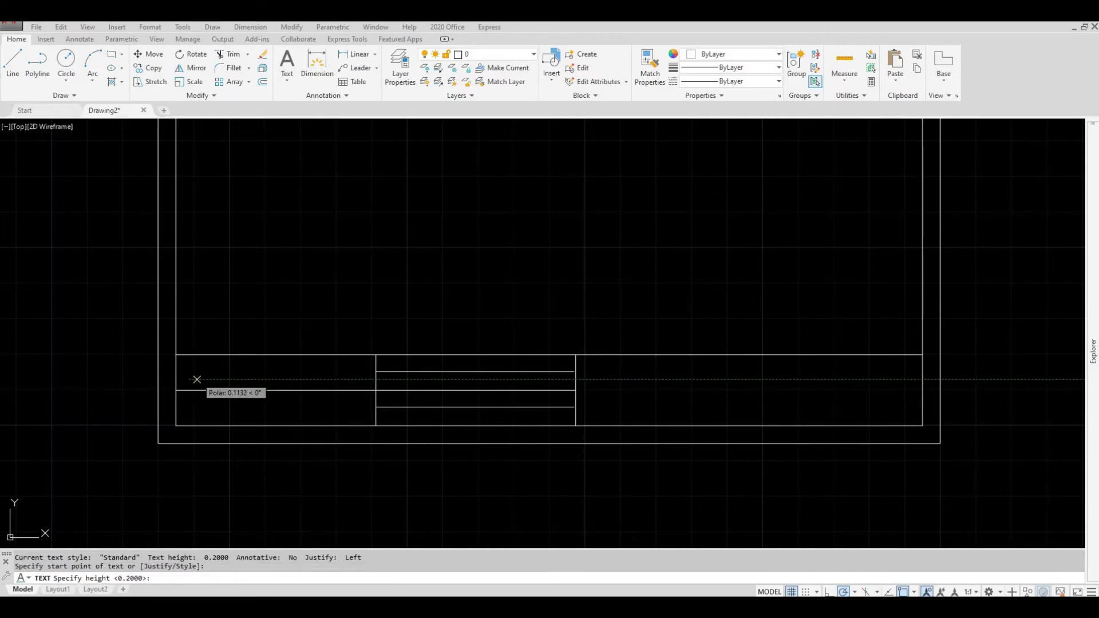
key(Return)
key(Return)
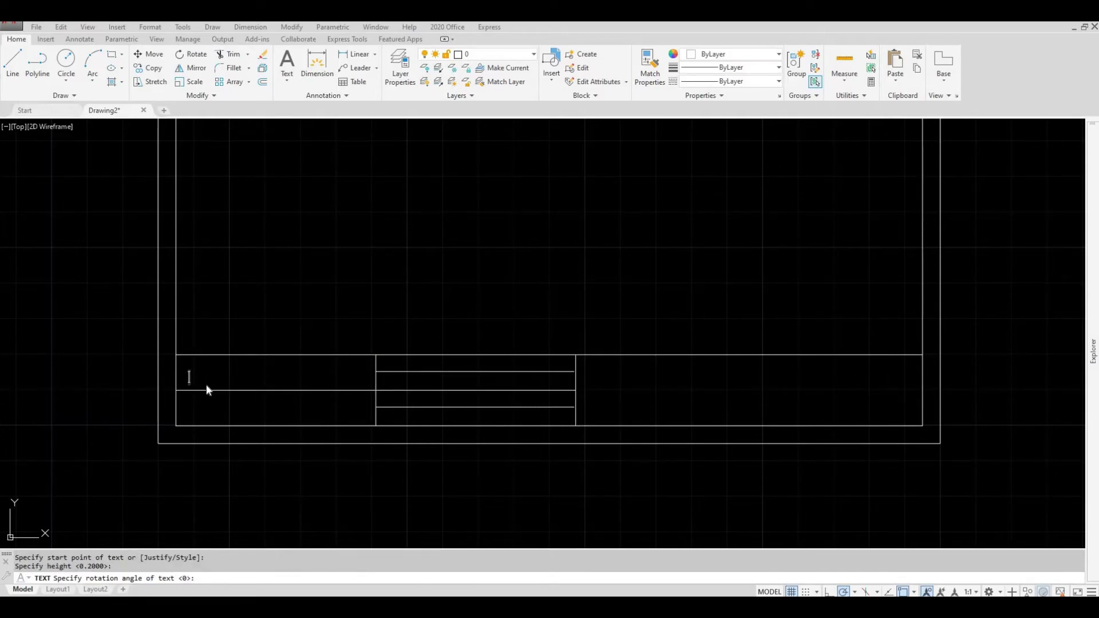
text(PROJECT NAME:)
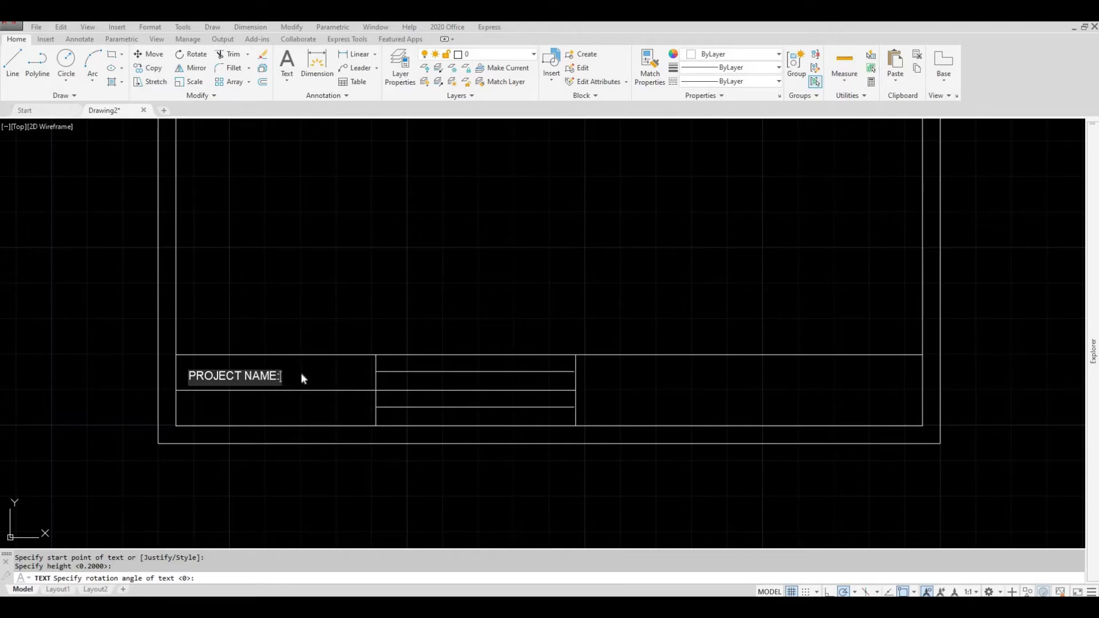
key(Return)
key(Return)
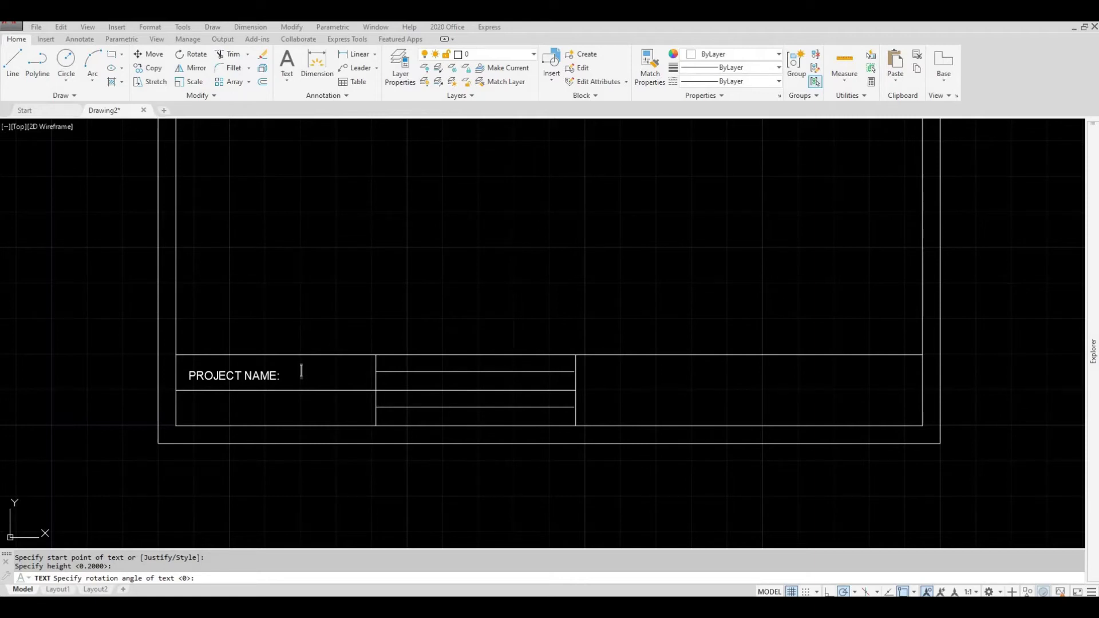
key(Return)
middle_drag(229, 380, 239, 377)
- Copy the PROJECT NAME: label into the lower-left cell and the top right-hand row
scroll(239, 378, up, 4)
scroll(214, 366, down, 2)
middle_drag(215, 366, 206, 369)
click(201, 369)
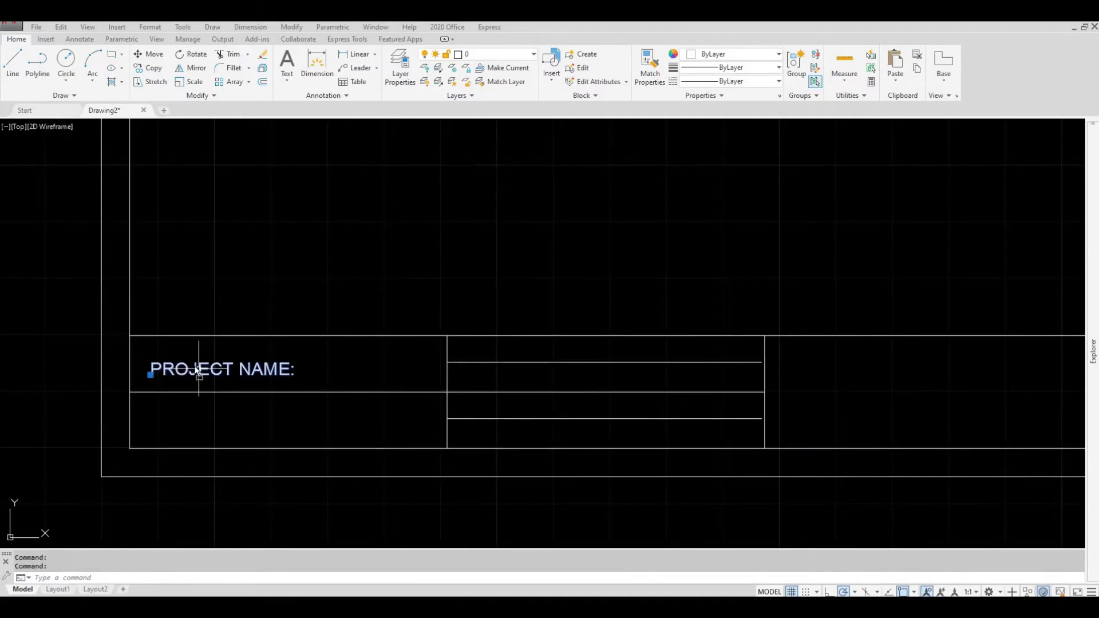
drag(198, 372, 195, 367)
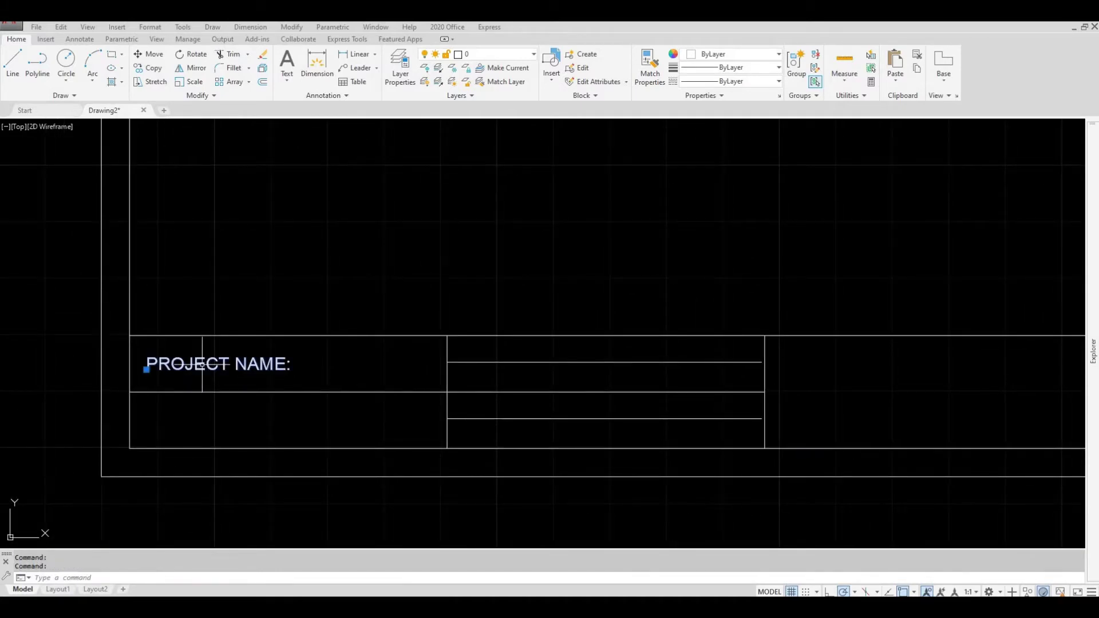
text(copy)
key(Return)
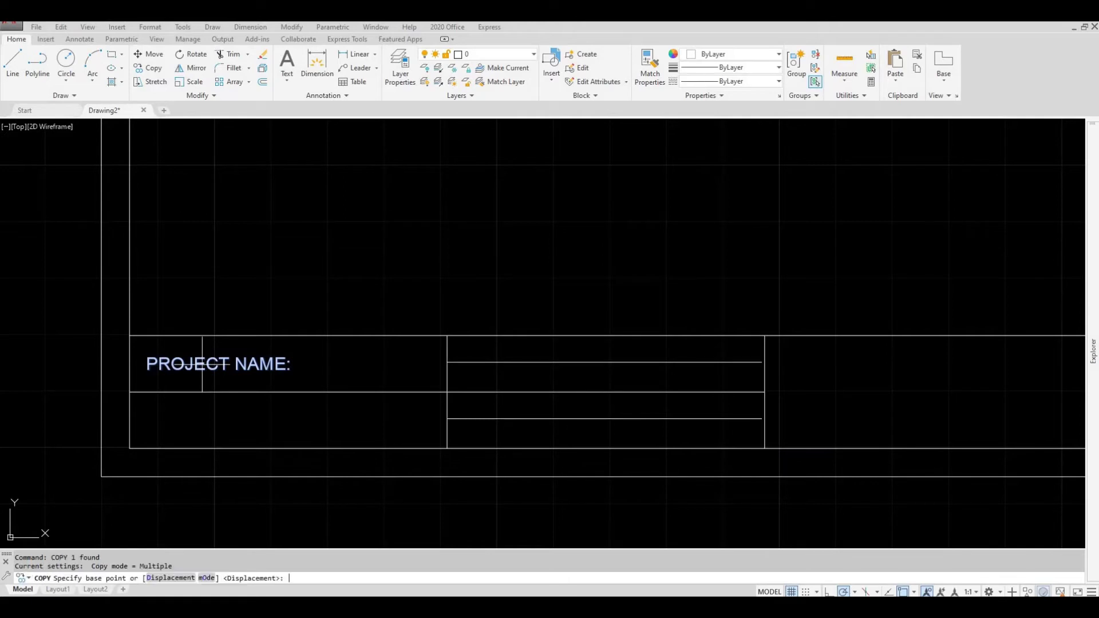
click(130, 393)
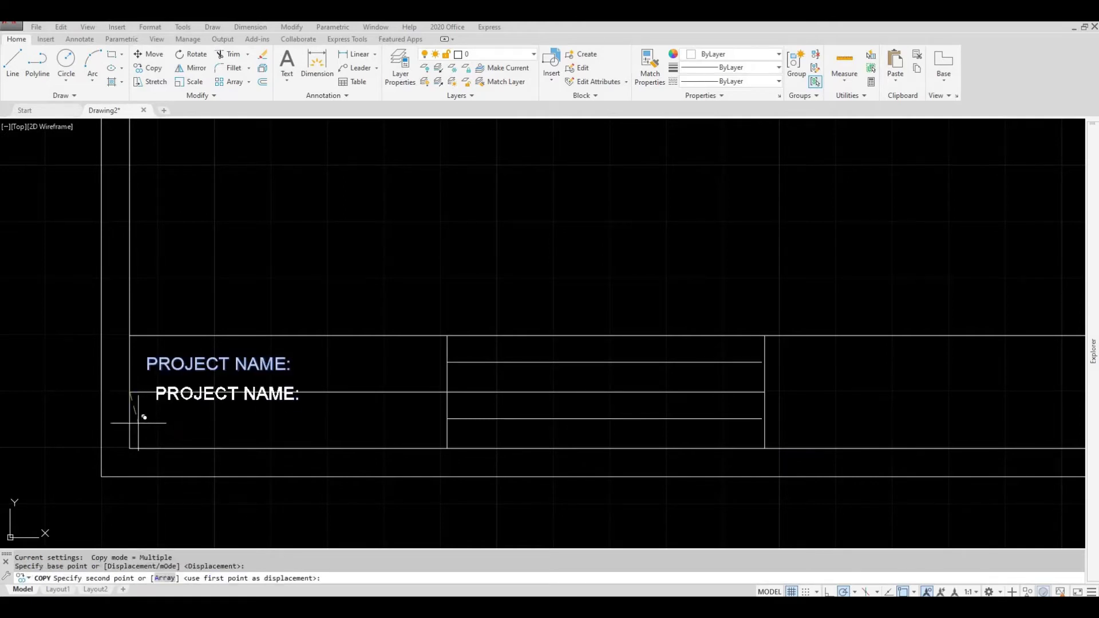
click(130, 448)
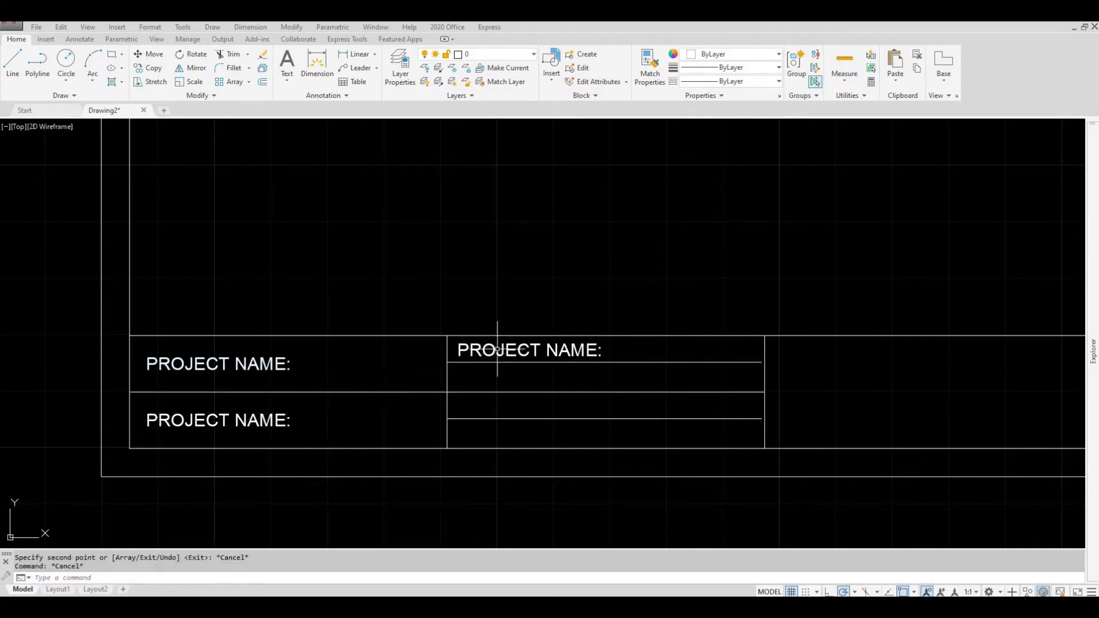
click(441, 377)
key(Escape)
- Adjust the position of the top right-hand PROJECT NAME: label within its row
scroll(501, 350, up, 2)
click(505, 321)
click(505, 344)
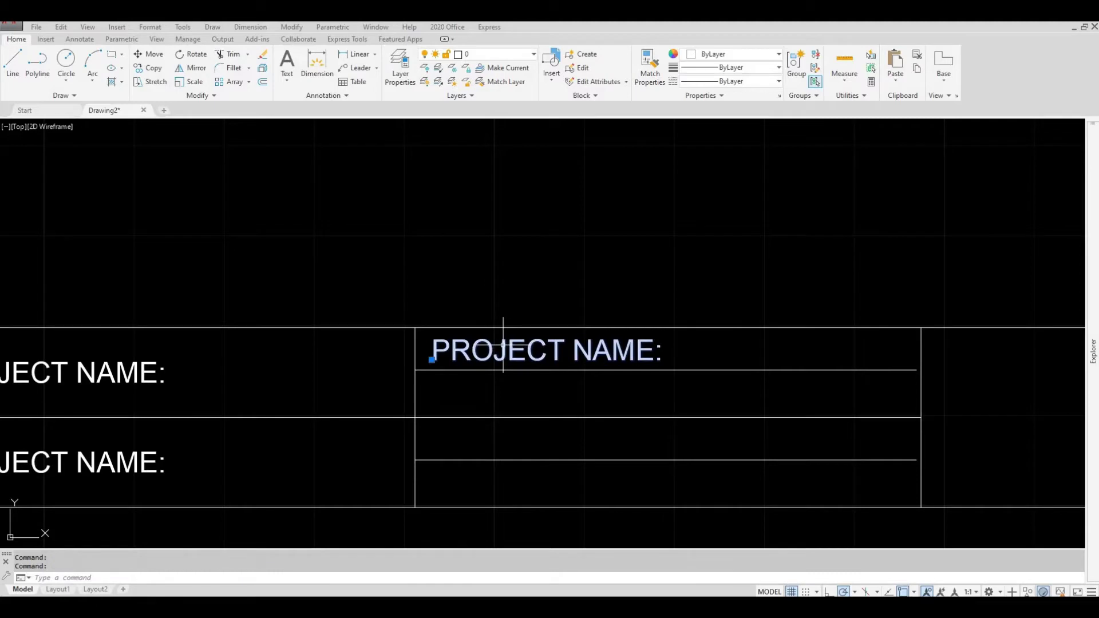
drag(506, 350, 525, 352)
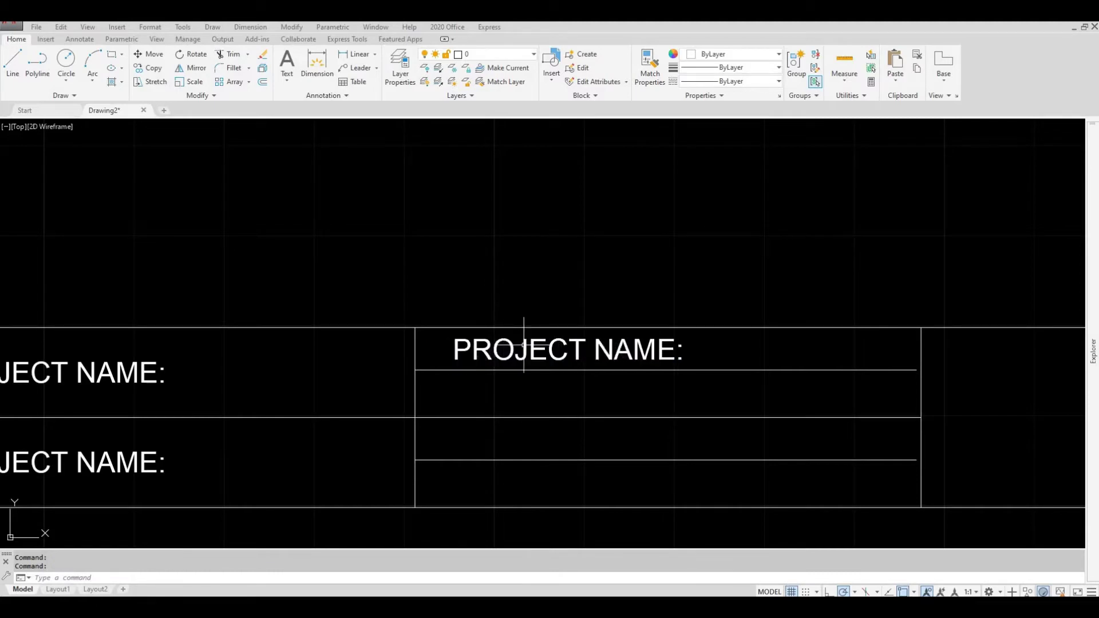
click(525, 346)
drag(506, 351, 480, 350)
key(Escape)
- Copy the right-hand label into the second, third and bottom right-hand rows
click(452, 350)
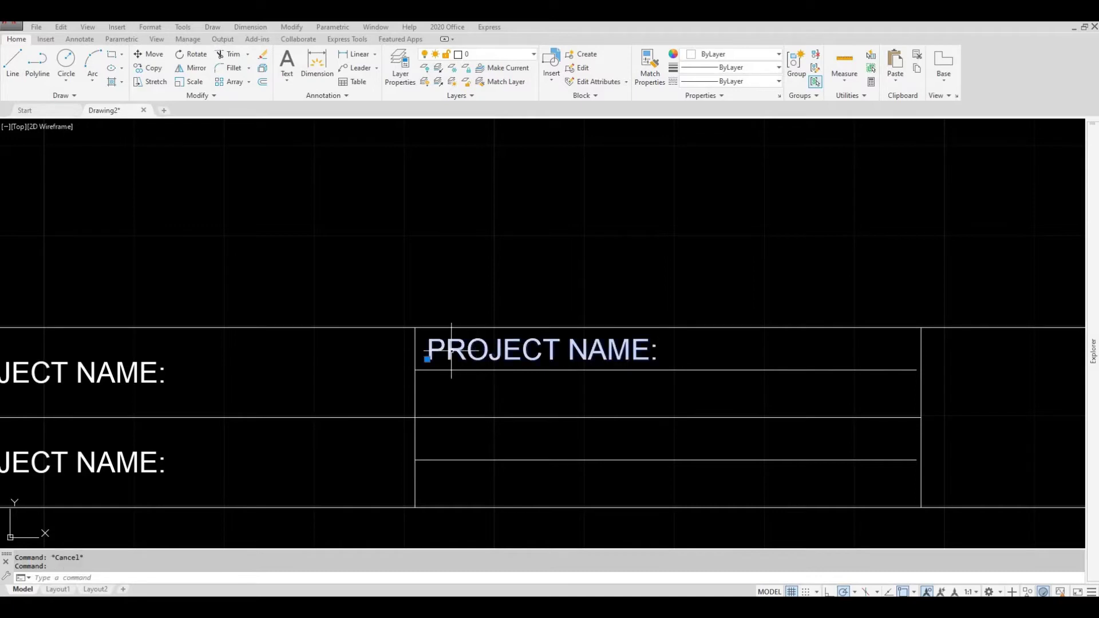
text(cop)
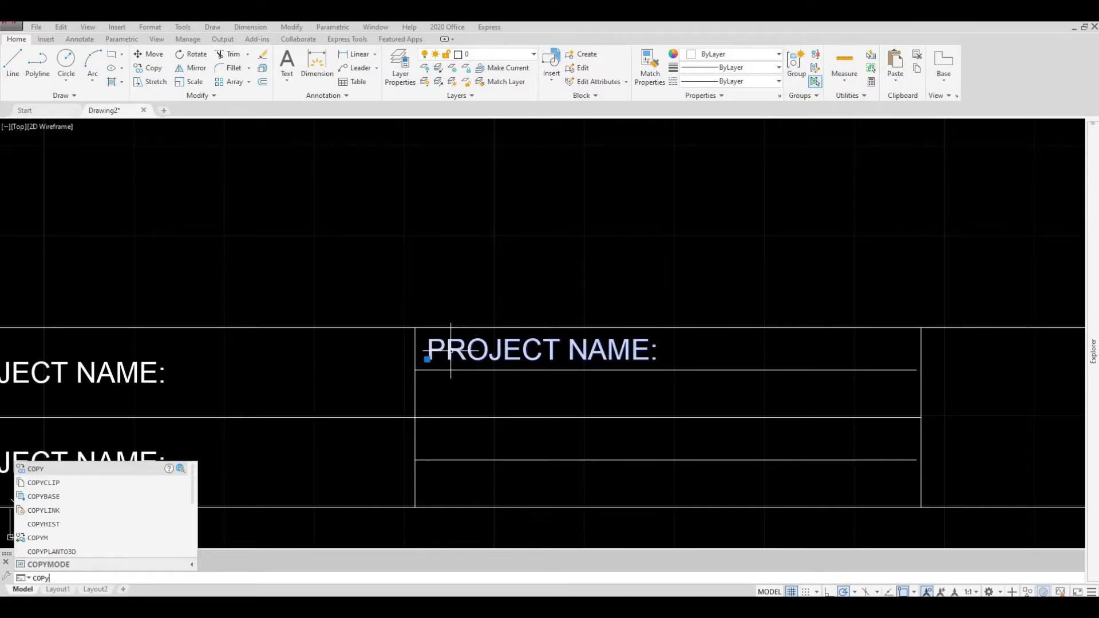
key(Return)
click(415, 370)
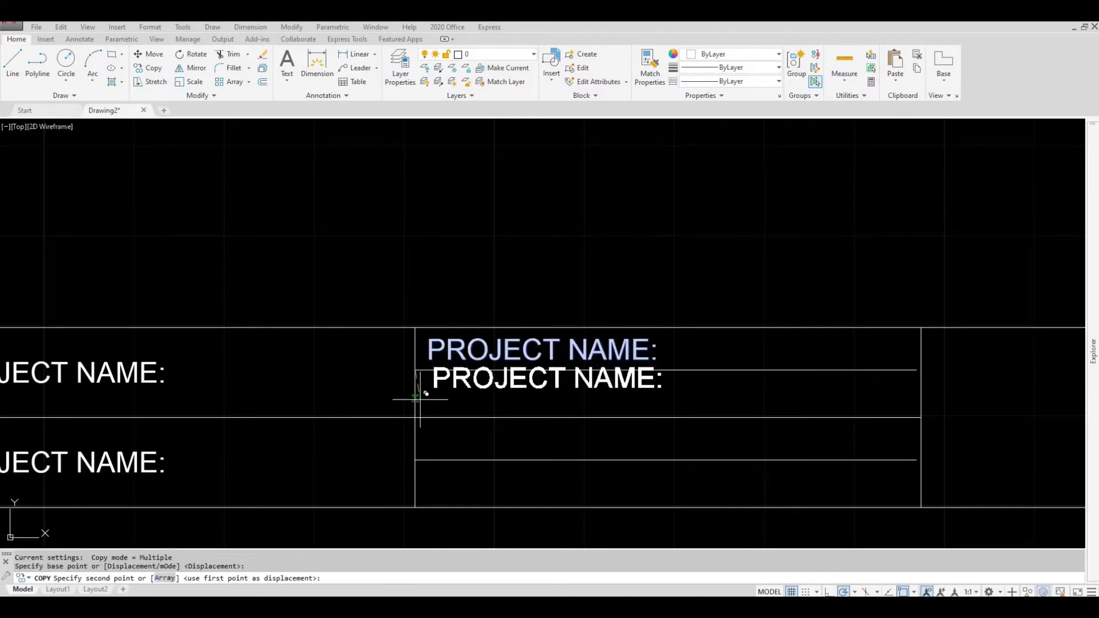
click(415, 416)
click(415, 460)
click(415, 508)
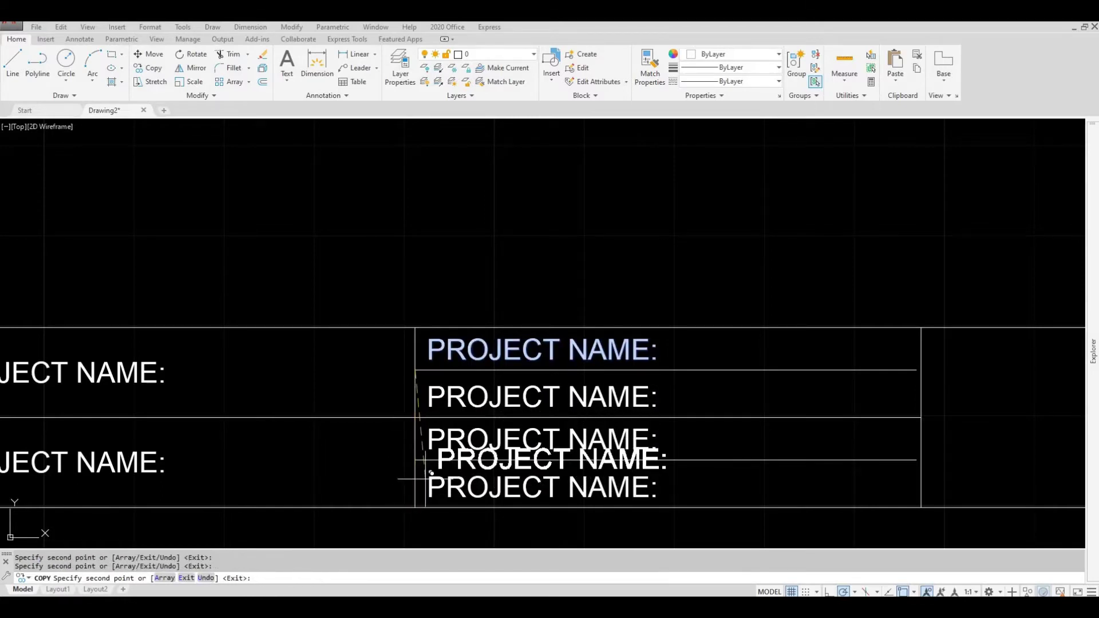
key(Escape)
scroll(426, 462, down, 2)
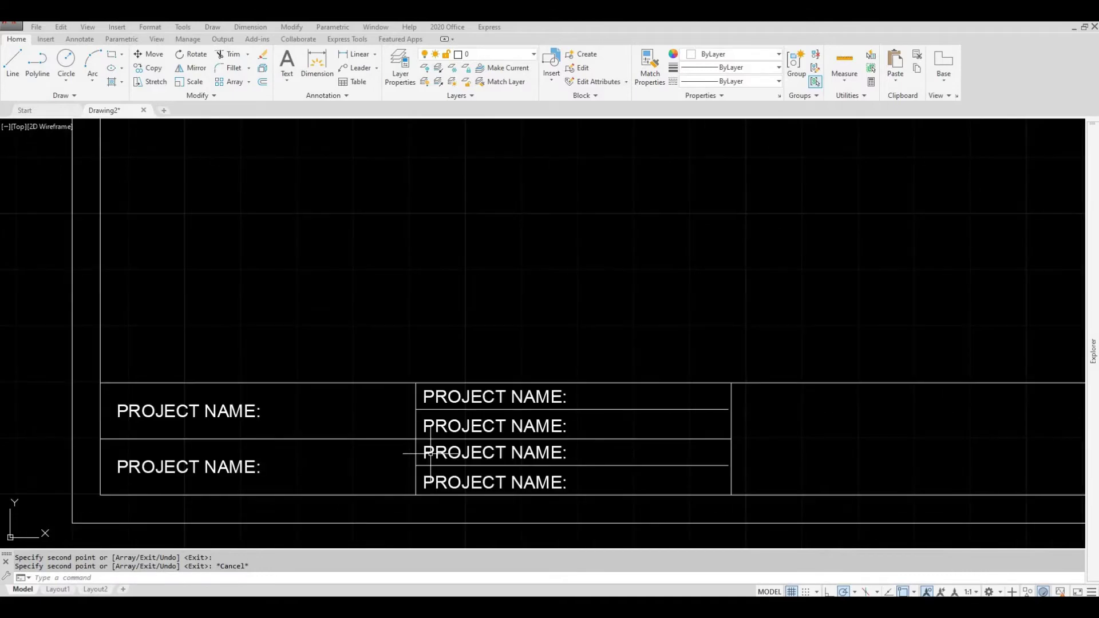
- Reword the lower-left copied label to DRAWN BY:
click(196, 467)
double_click(197, 465)
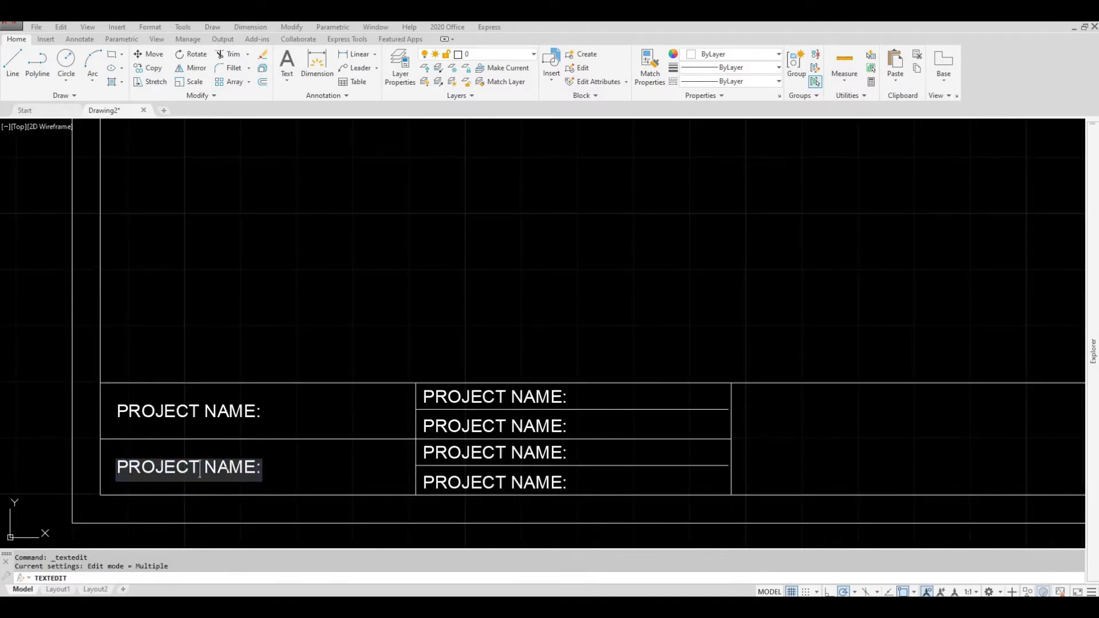
text(D)
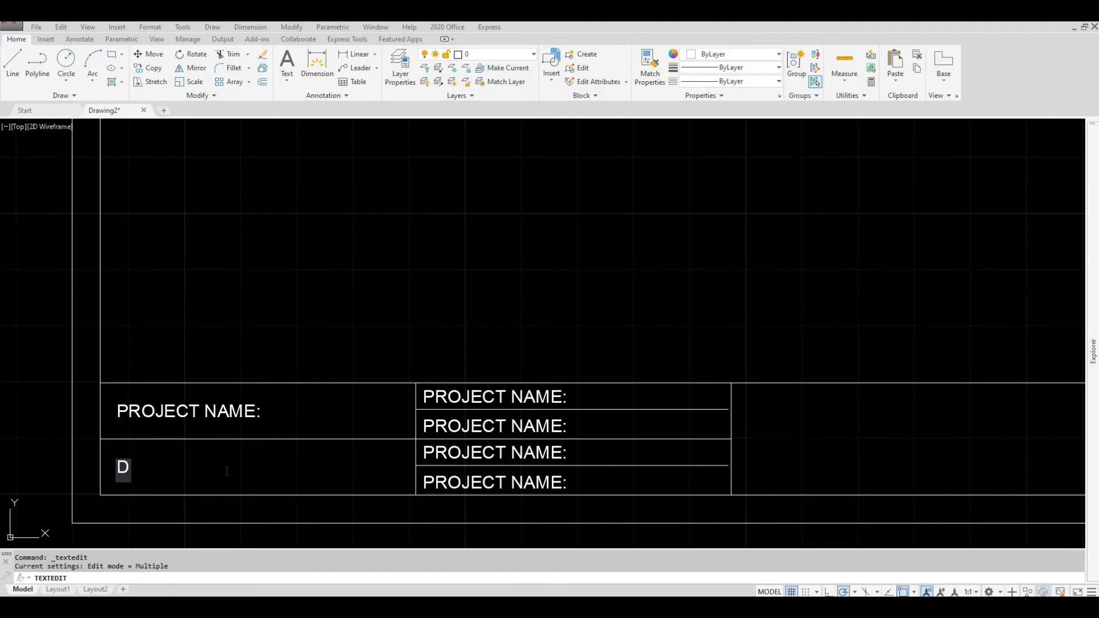
text(RAWN BY)
text(DRAWN BY:)
click(226, 470)
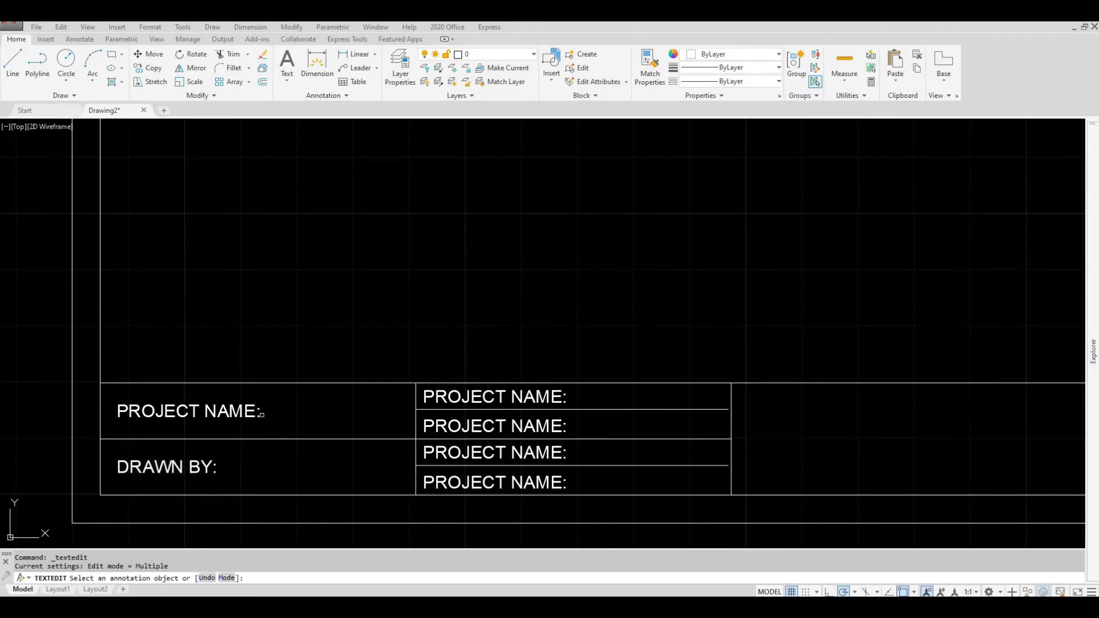
- Change the top two right-hand labels to DATE: and SCALE:
click(429, 395)
click(434, 394)
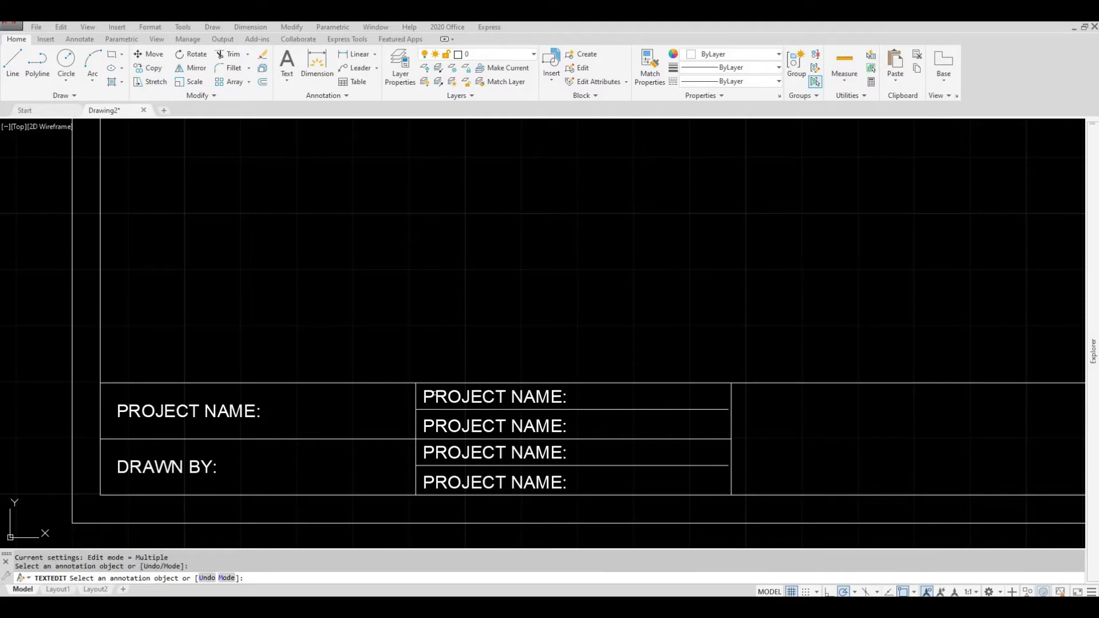
click(438, 395)
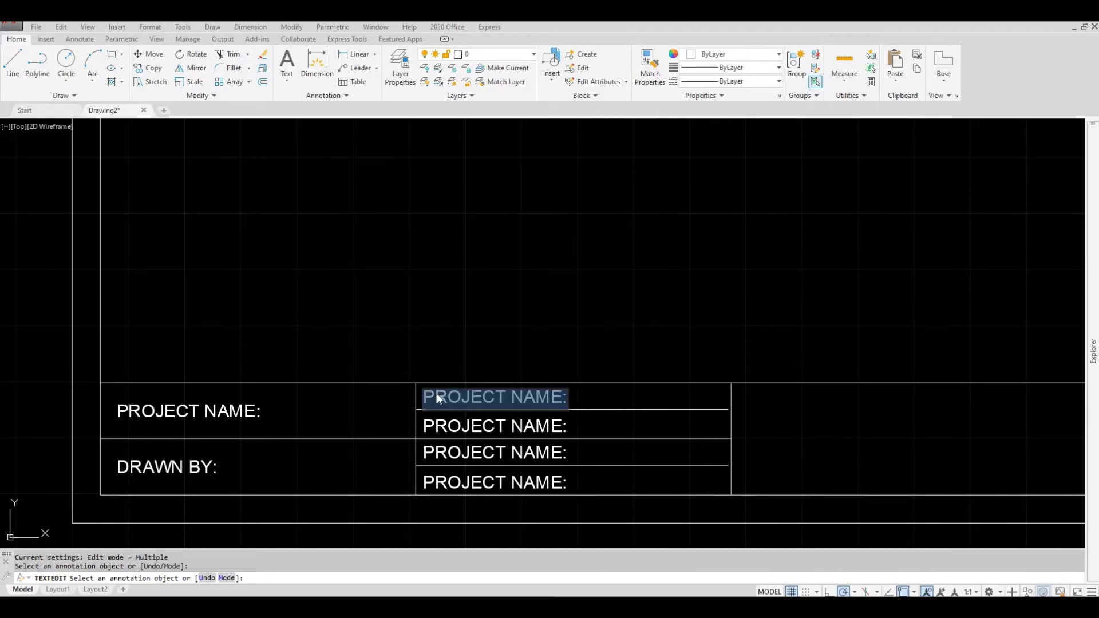
text(DATE:)
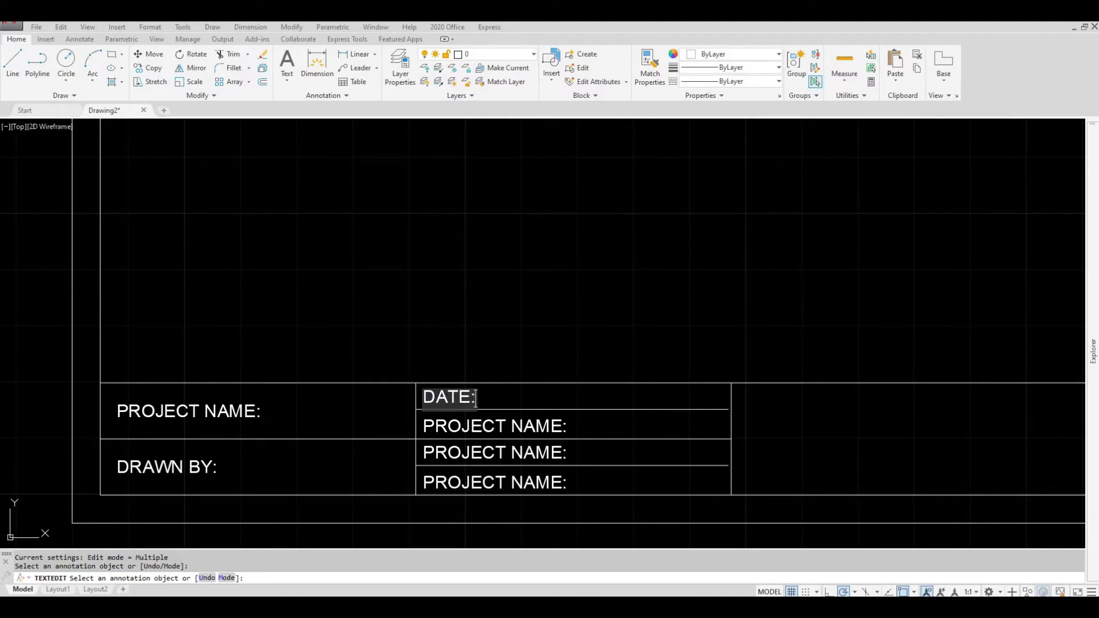
key(Return)
click(441, 424)
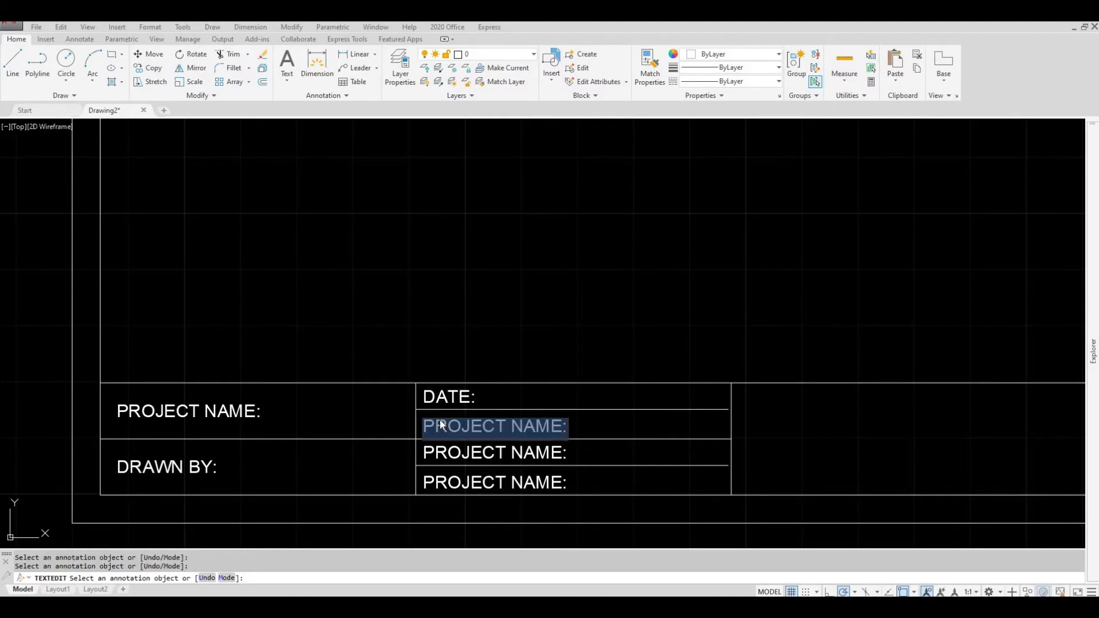
text(SCALE:)
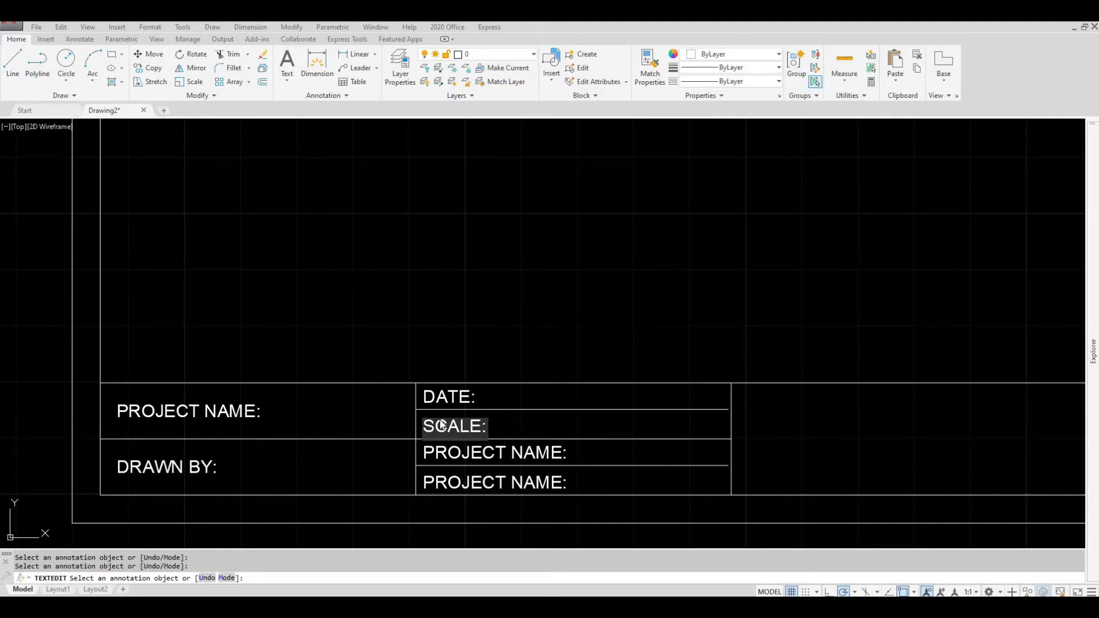
key(Return)
- Rename the remaining right-hand labels to PROJECT NUMBER: and REVISION NUMBER:
click(442, 451)
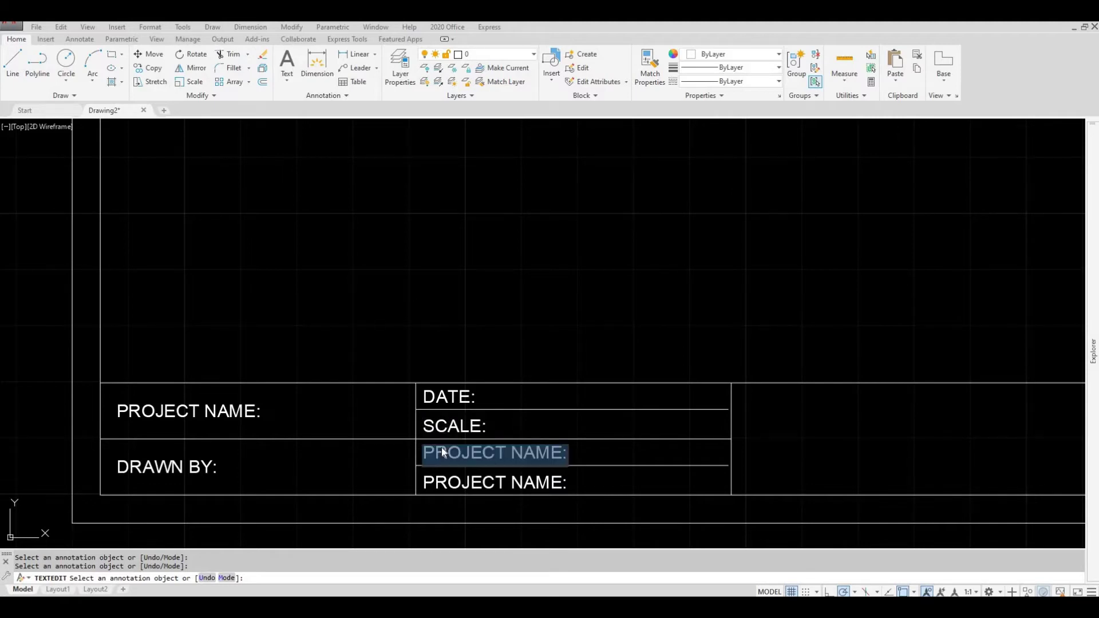
key(ctrl+shift+Left)
click(524, 455)
drag(512, 455, 580, 457)
text(NUMBER)
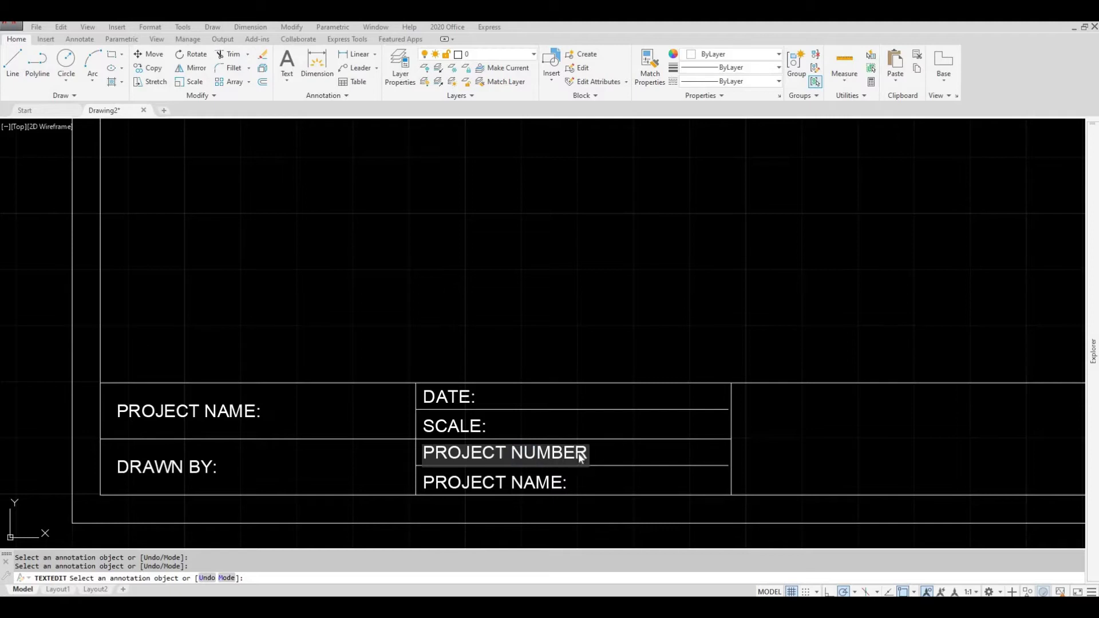
text(NUMBER:)
key(Return)
click(472, 487)
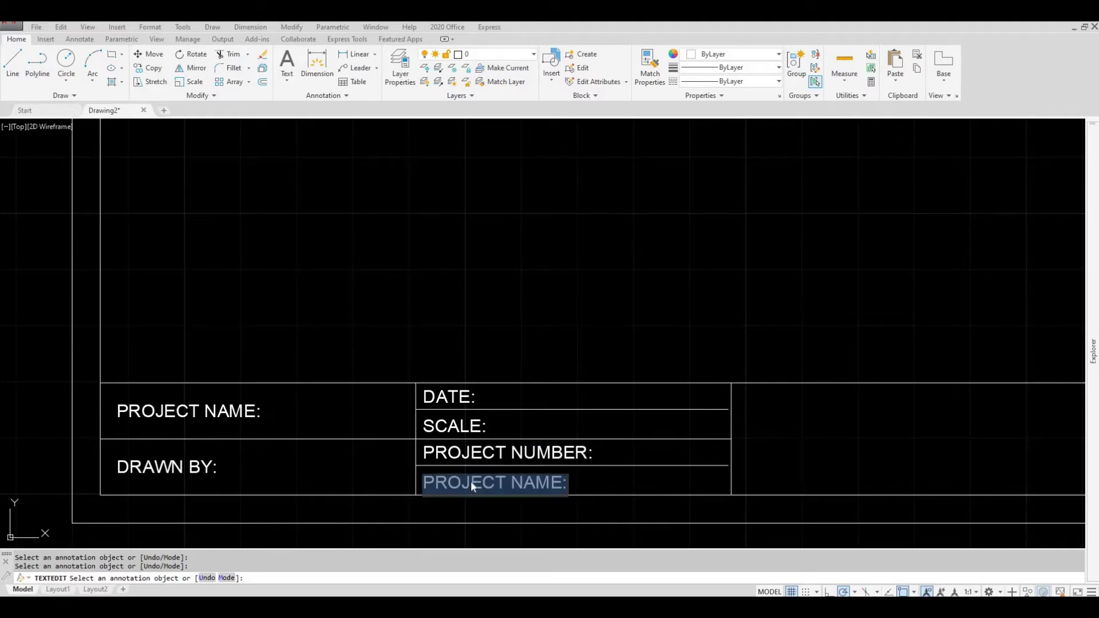
text(REVI)
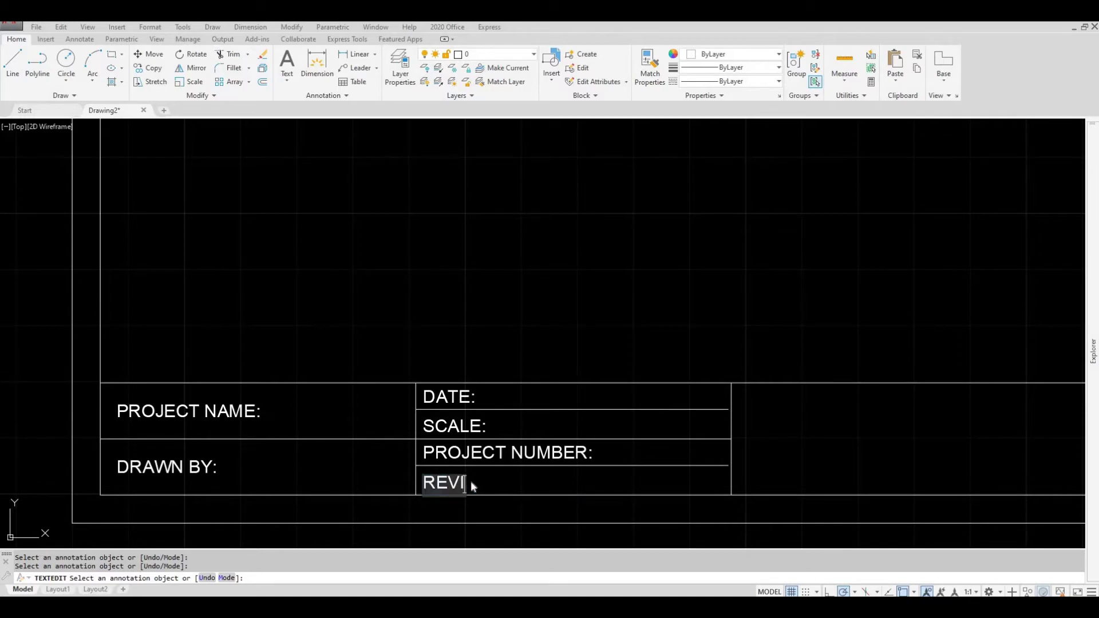
text(SION NUMBER:)
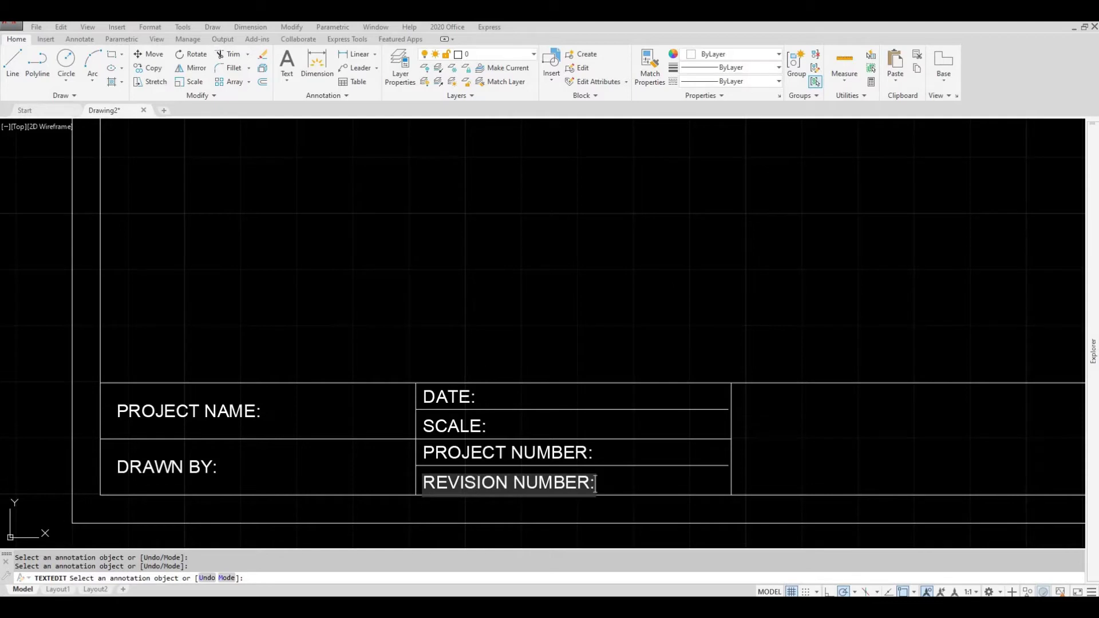
key(Return)
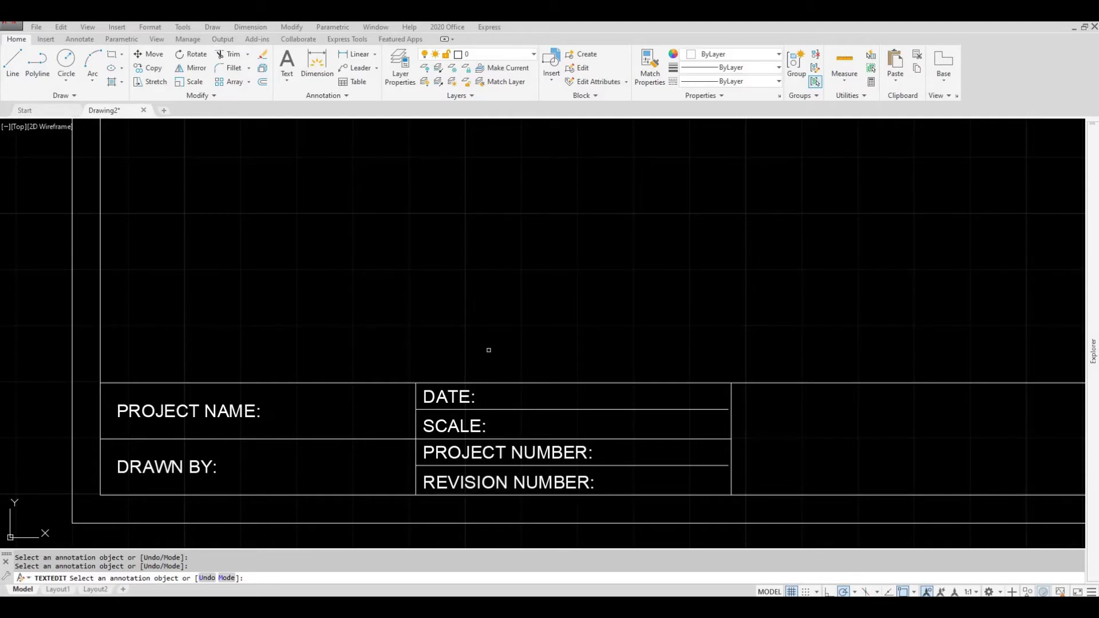
key(Escape)
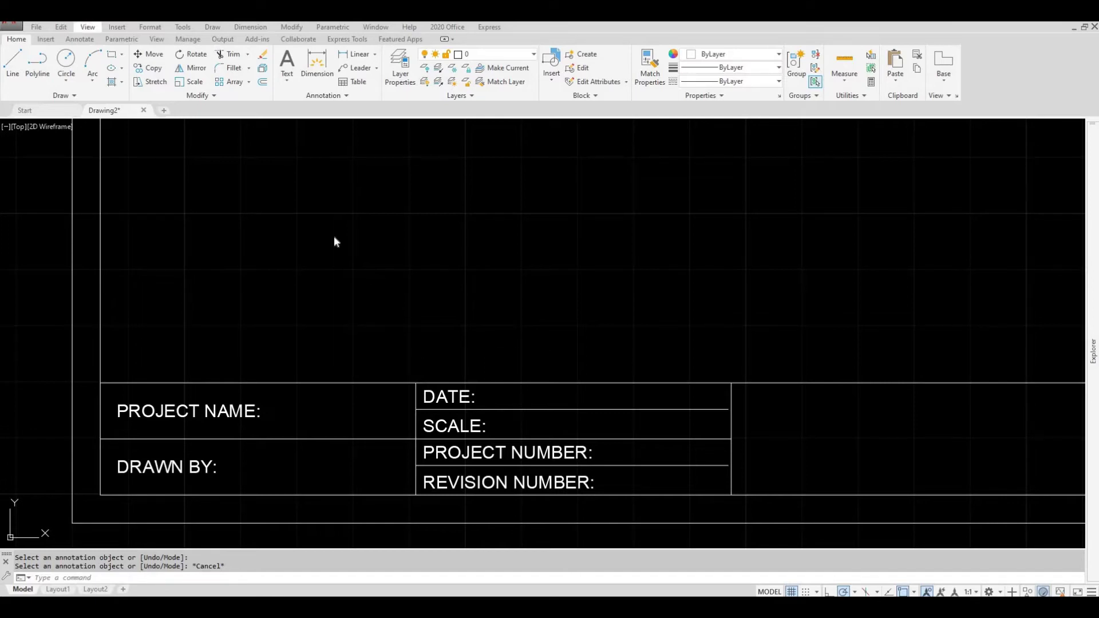
- Start a raster image attachment and open logo.png as the image file
click(113, 29)
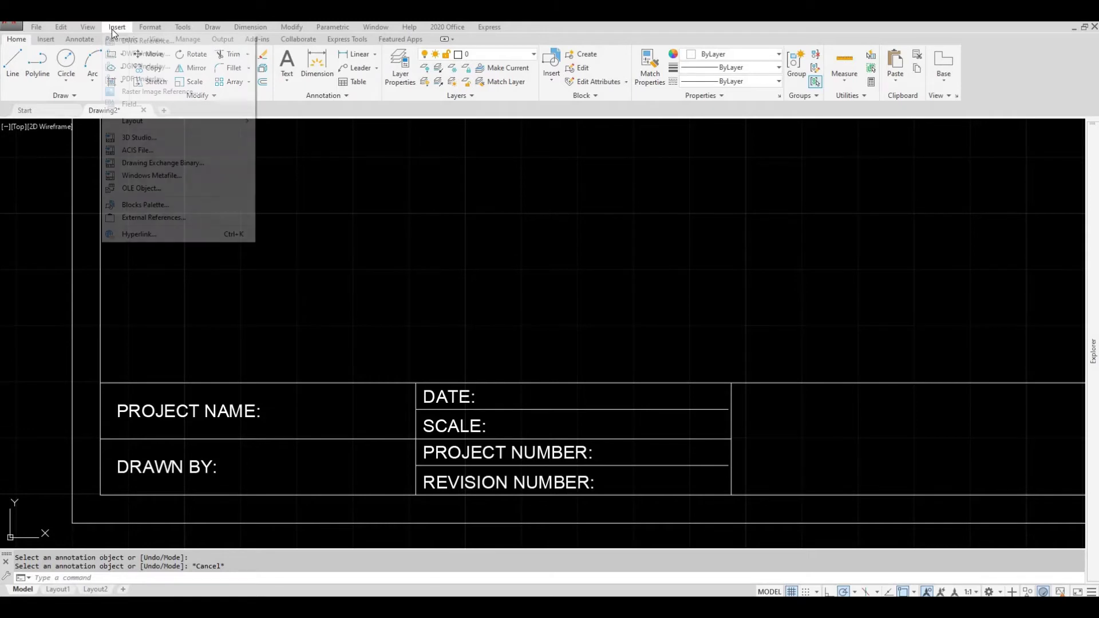
click(142, 93)
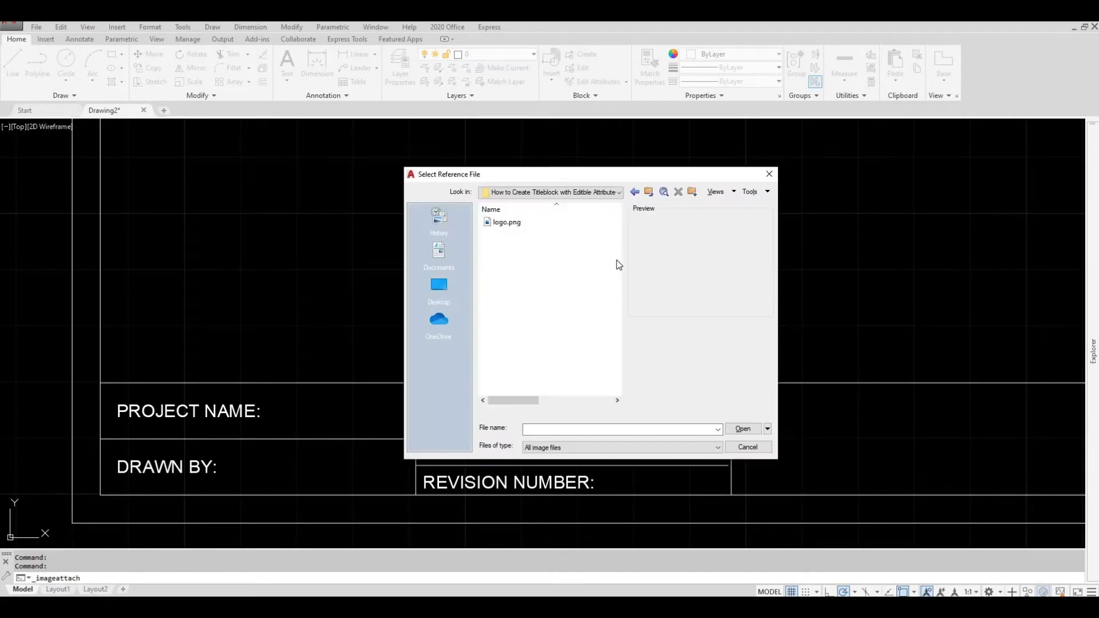
click(507, 222)
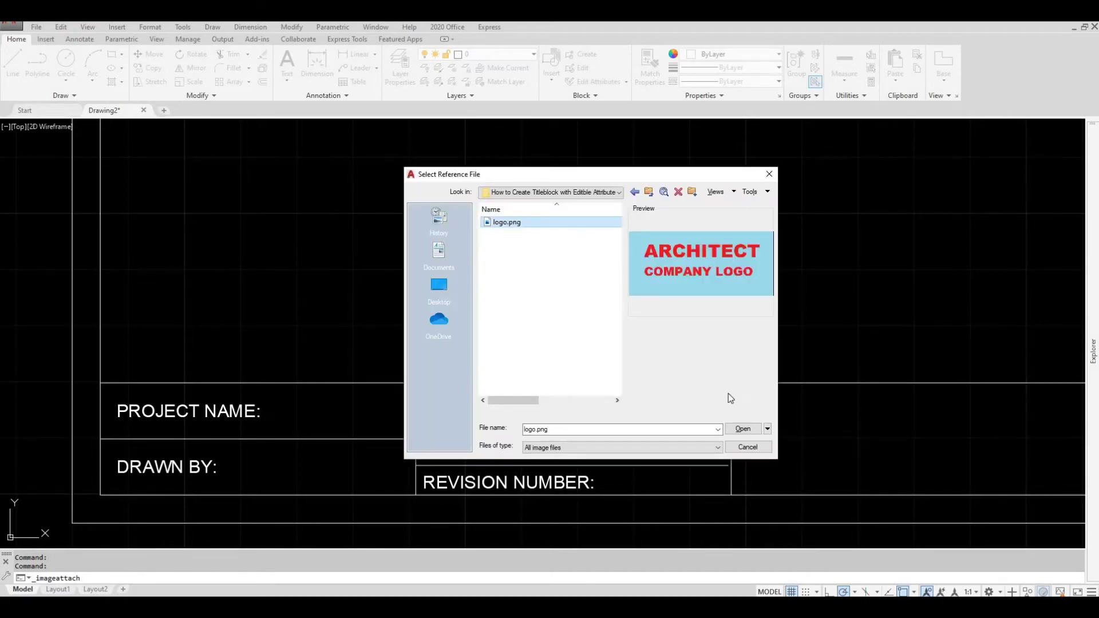
click(742, 429)
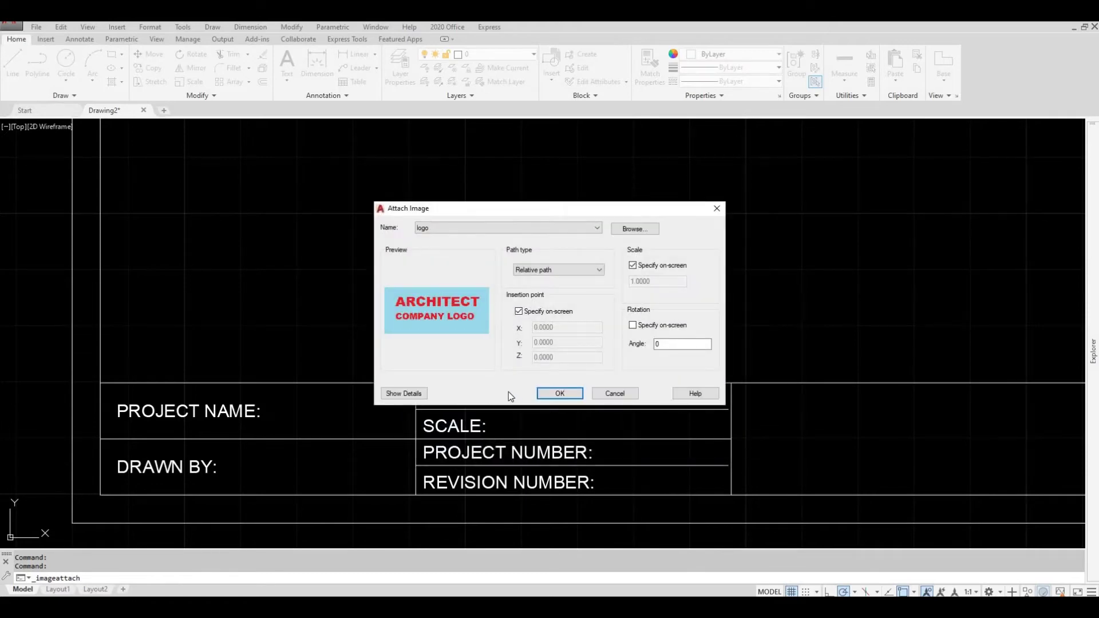
- Accept the attach settings and place the logo at the title-block corner
click(559, 394)
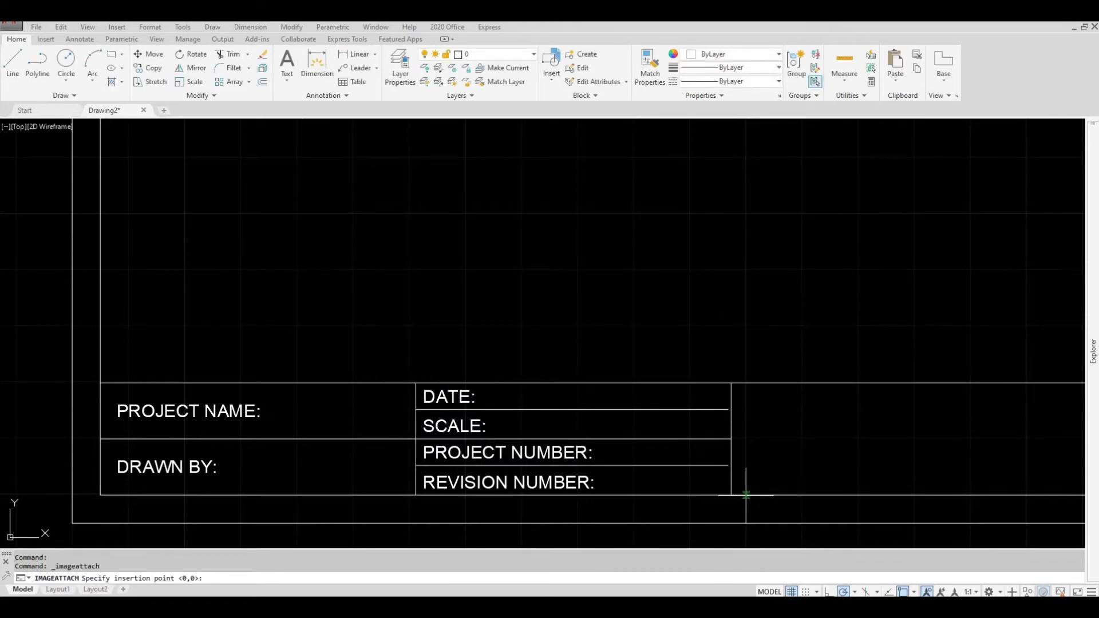
click(754, 496)
scroll(758, 486, down, 5)
scroll(758, 486, up, 4)
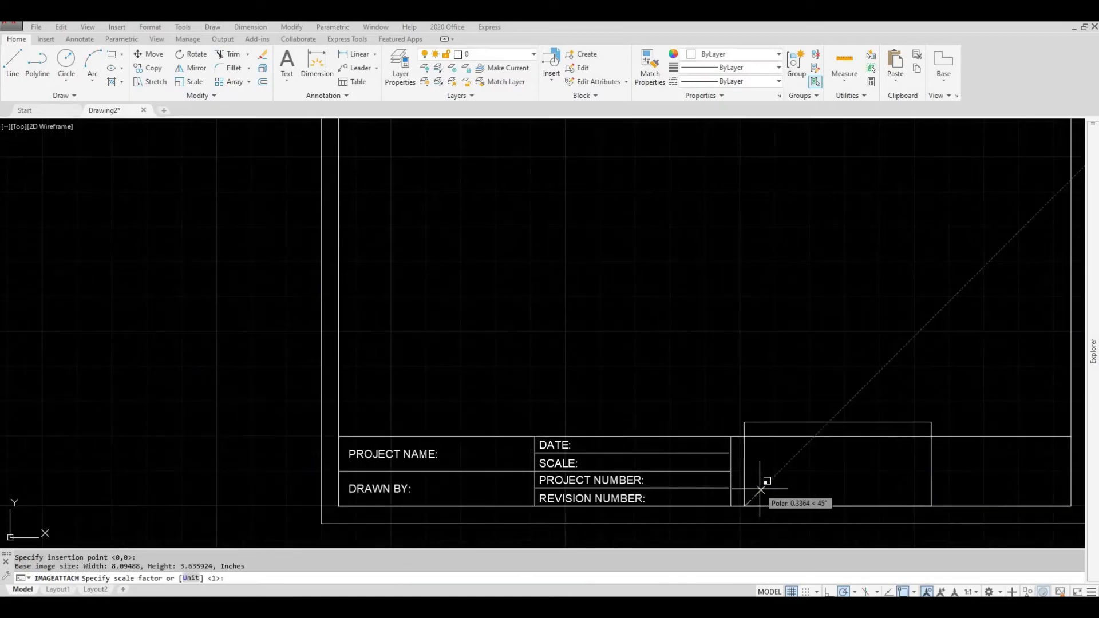
scroll(754, 488, up, 2)
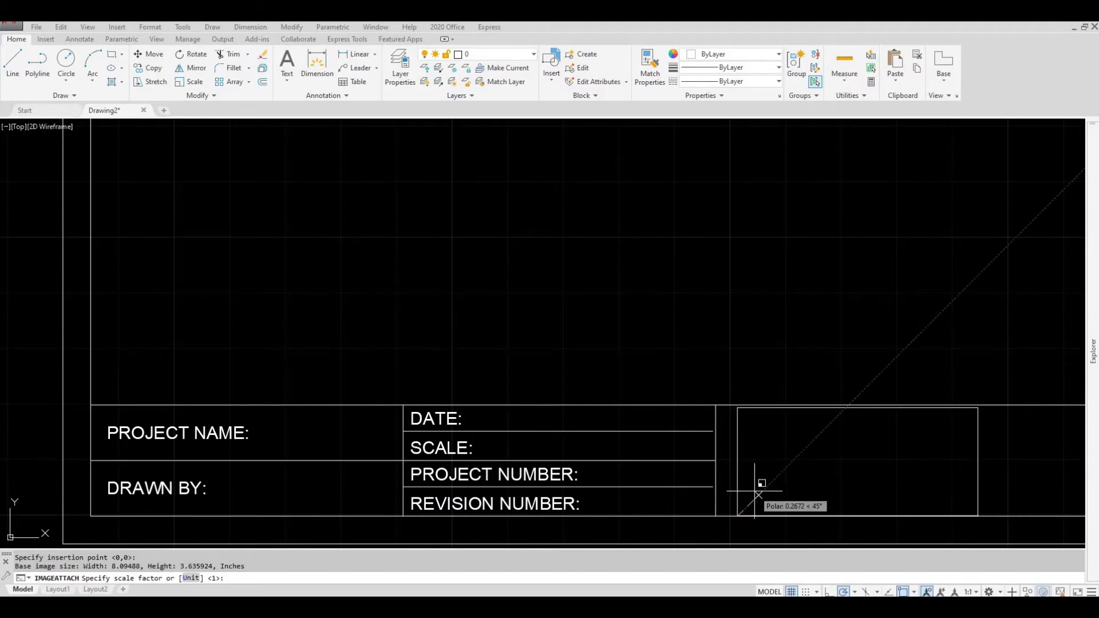
click(751, 491)
key(Escape)
key(Escape)
- Stretch the logo's top-right corner out to the frame corner to fill the cell
click(967, 438)
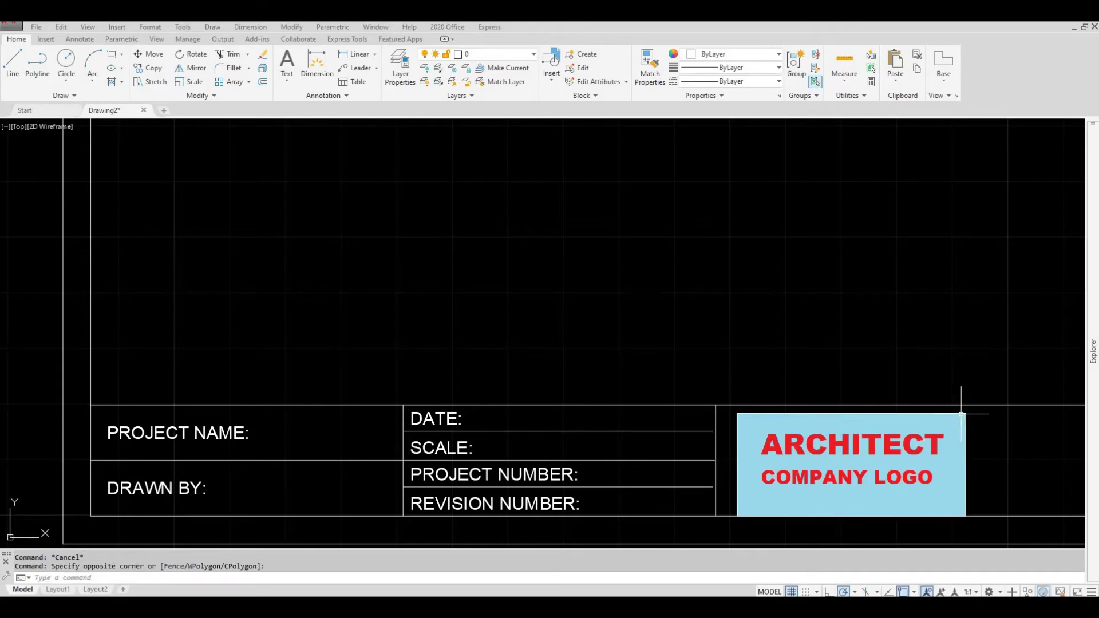
click(960, 411)
click(966, 413)
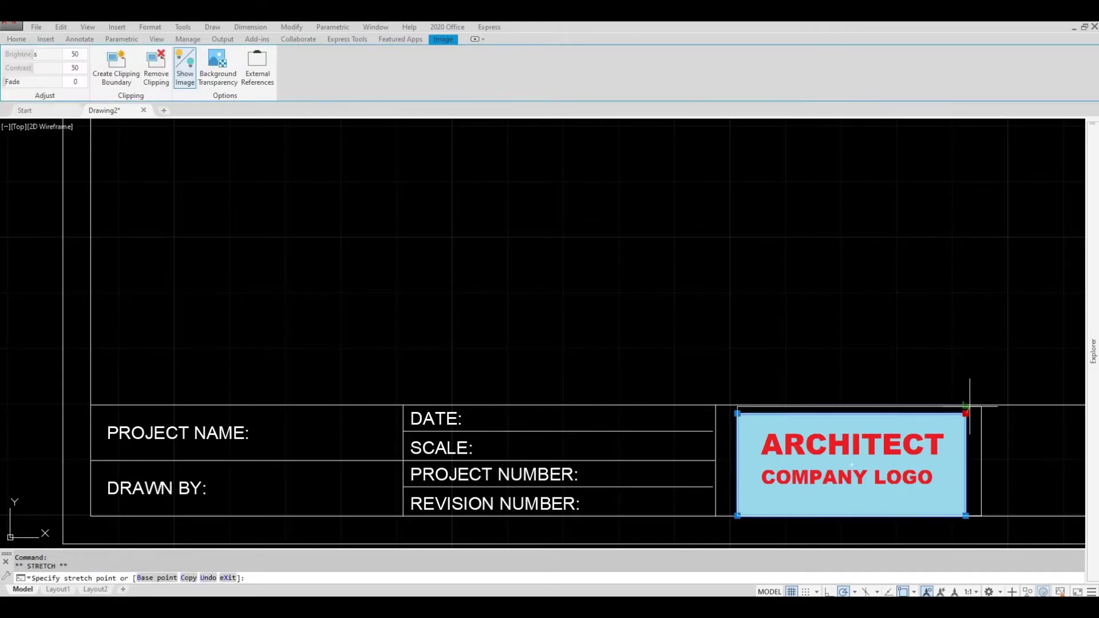
click(982, 405)
key(Delete)
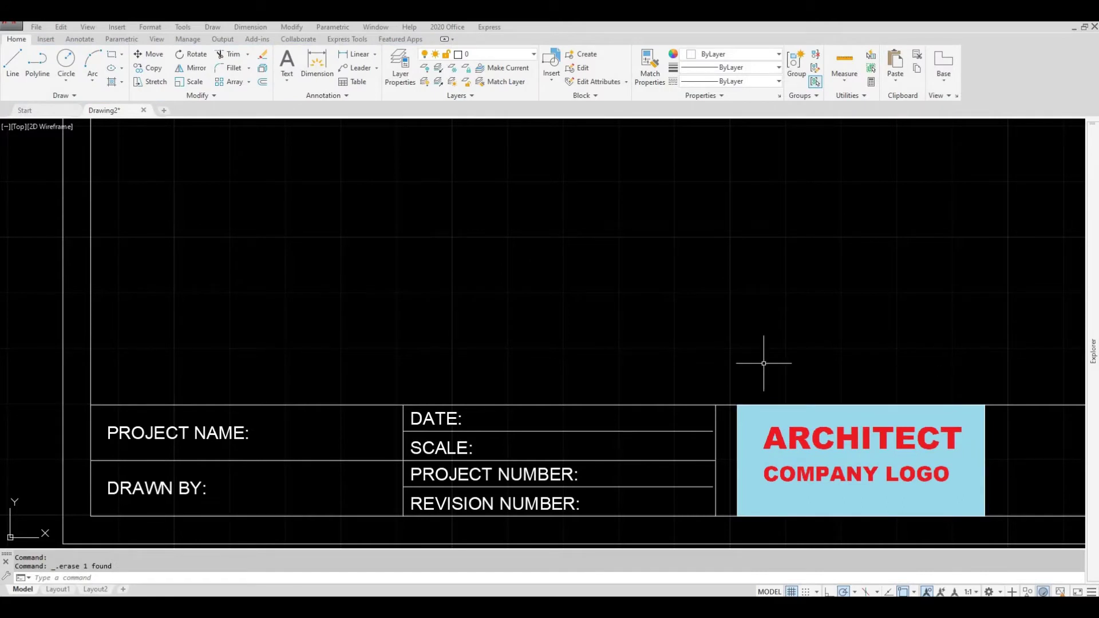
- Define attribute tag PROJECTNAME with default XXXX, removing spaces after the tag error
click(42, 42)
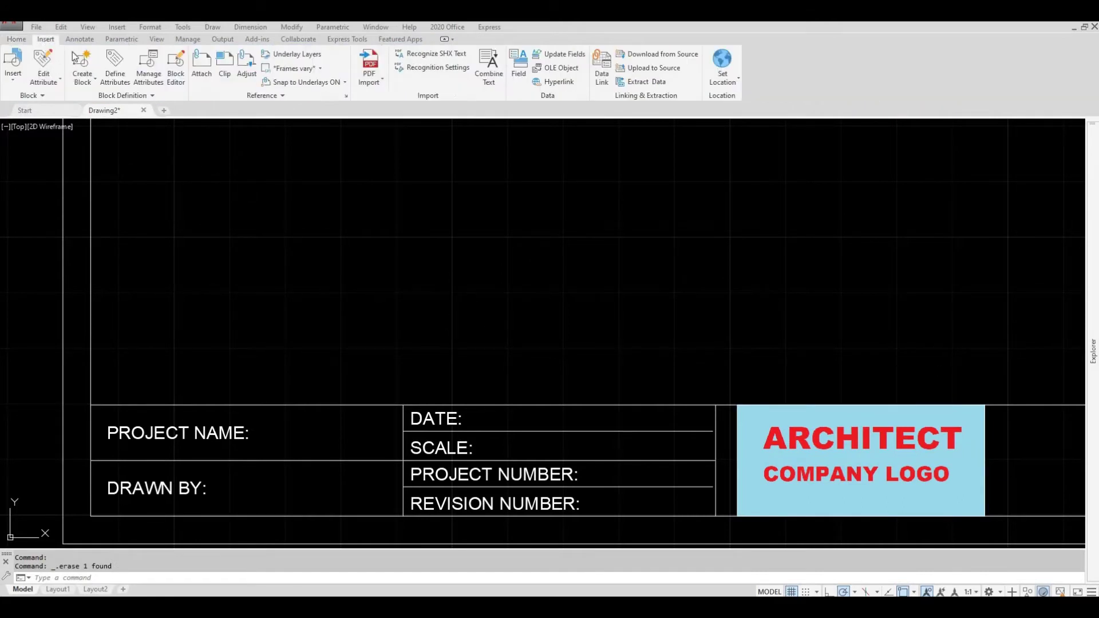
click(113, 63)
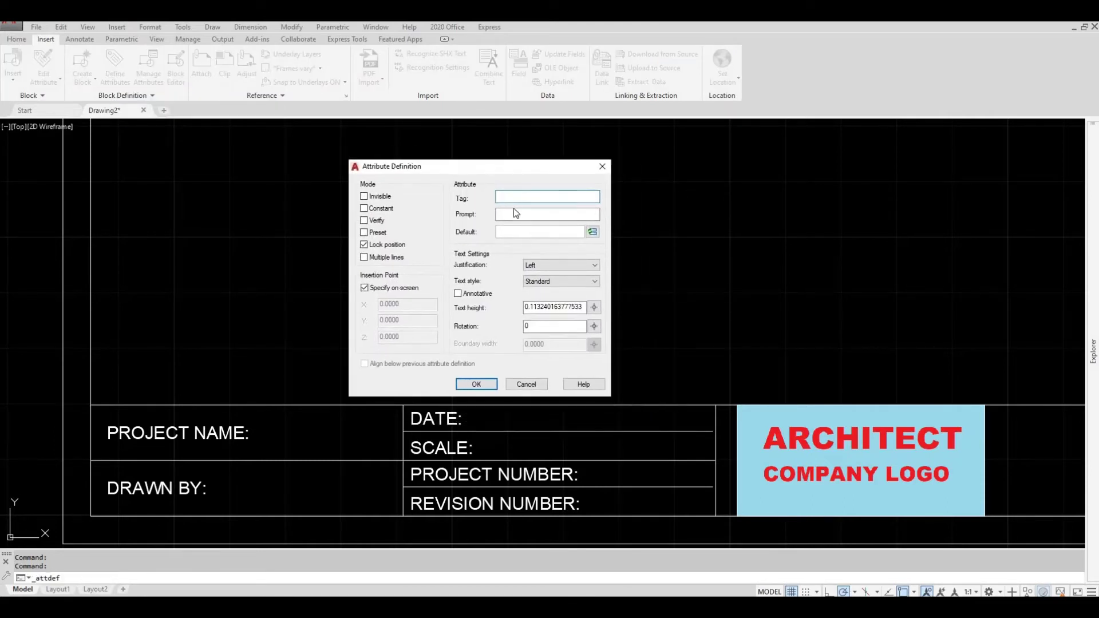
text(PROJECTNAME)
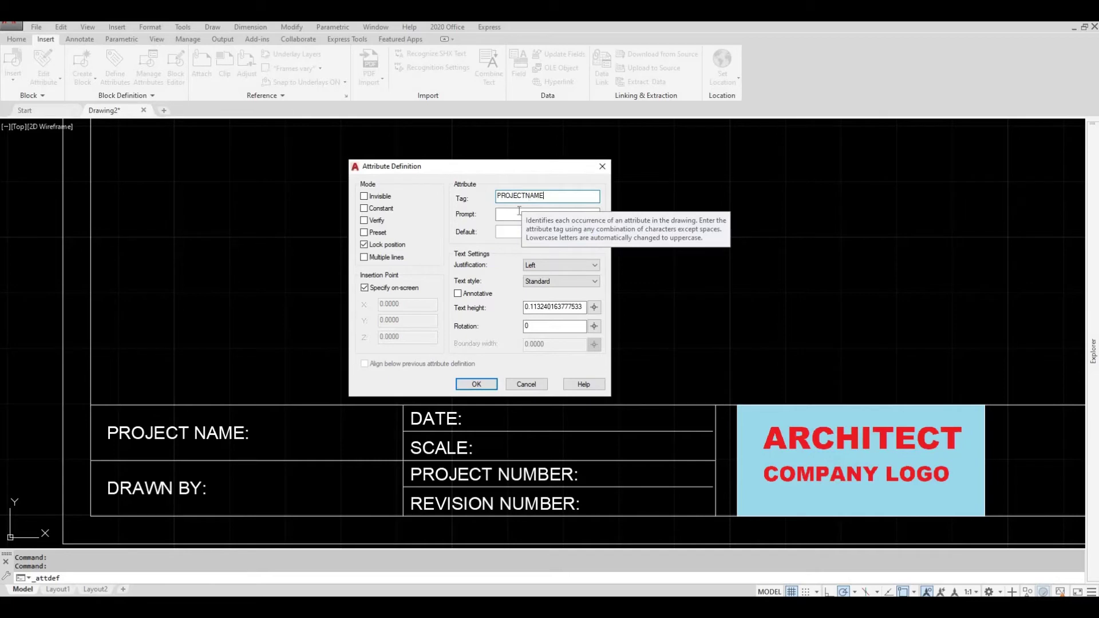
click(523, 195)
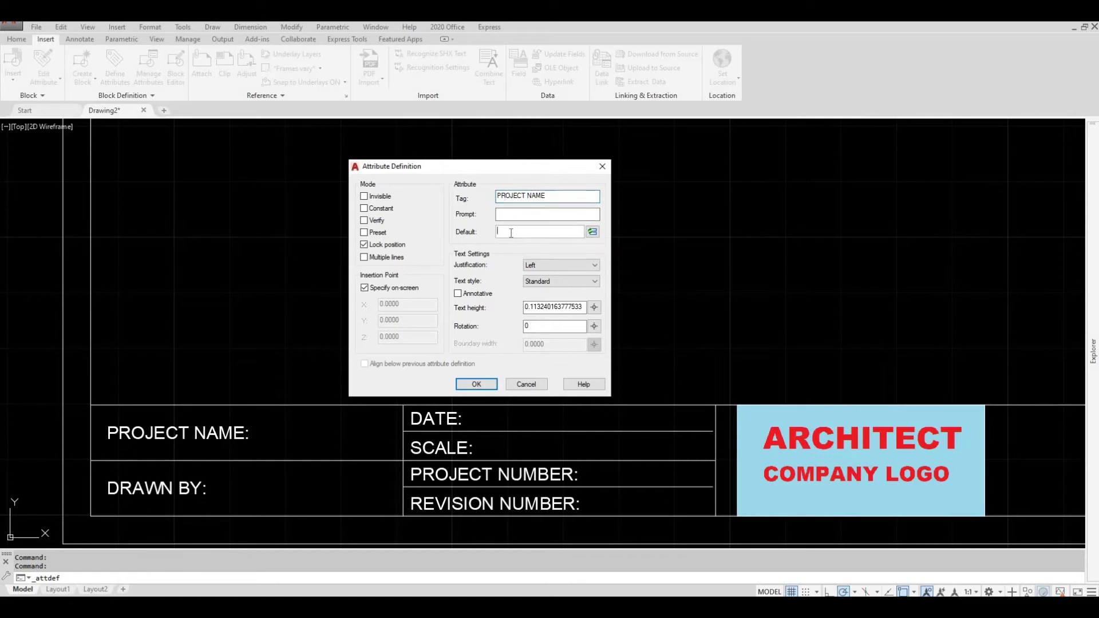
text(XXXX)
click(479, 386)
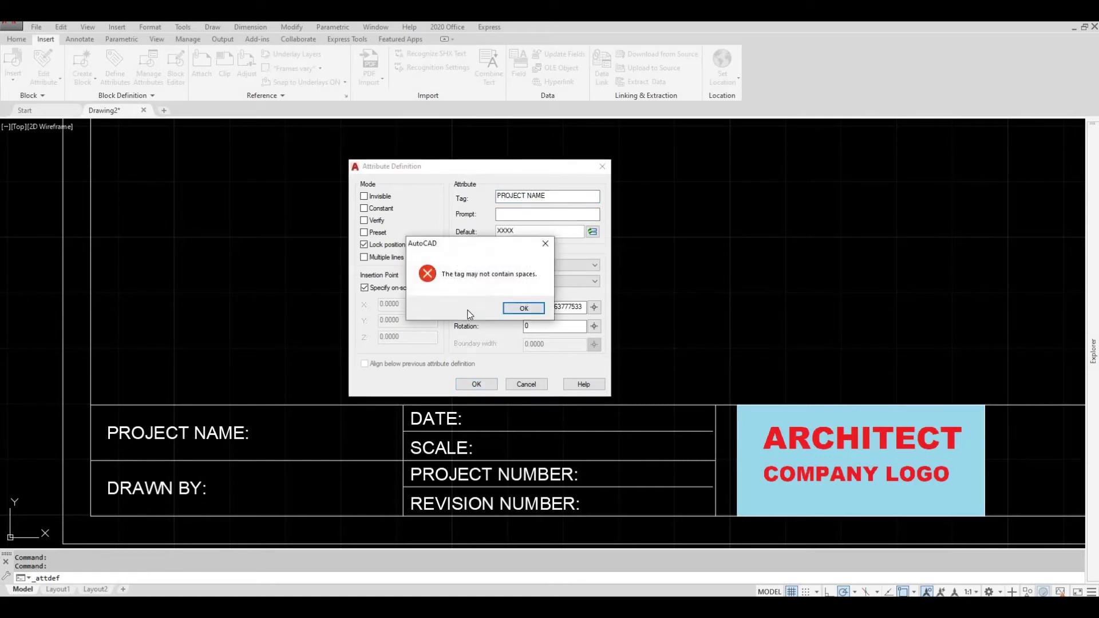
click(522, 309)
click(531, 197)
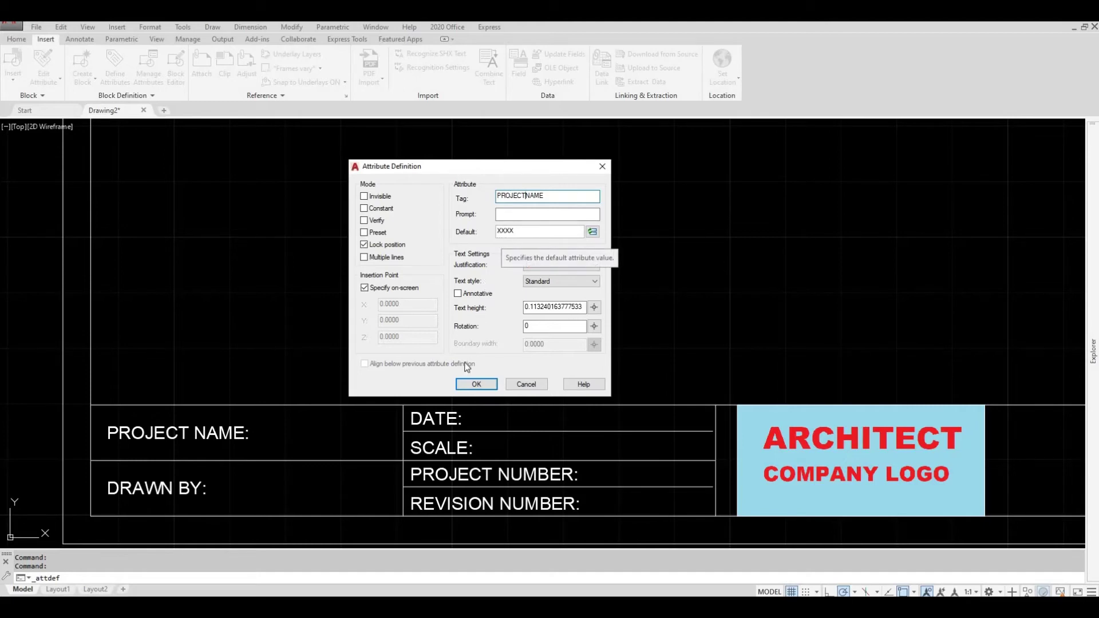
click(475, 384)
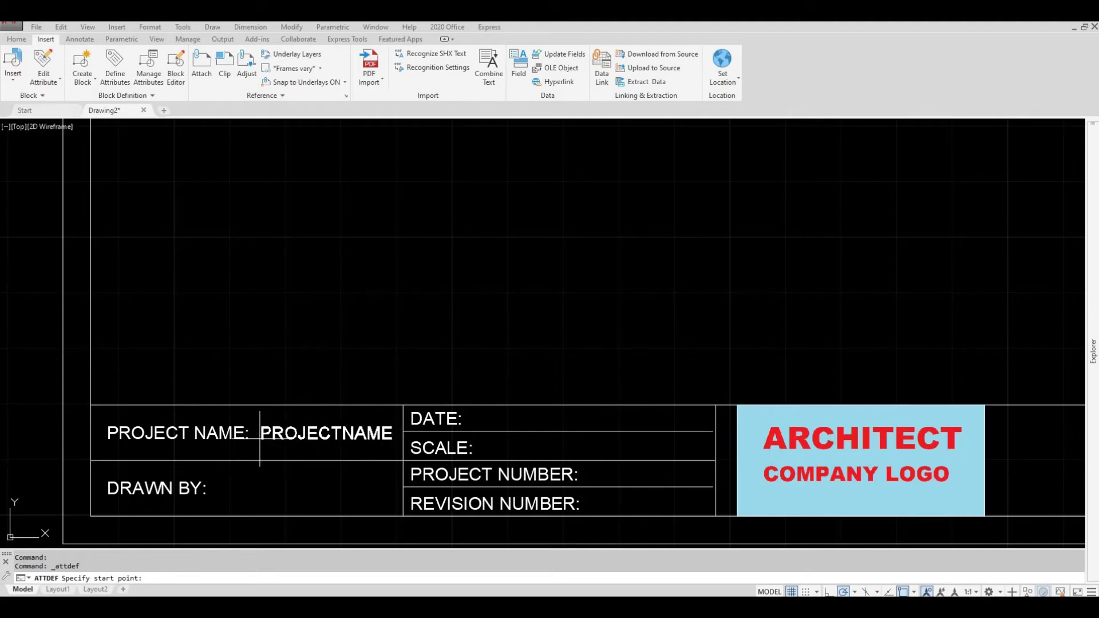
- Drop PROJECTNAME just after the PROJECT NAME: label, then bring up Define Attributes again
click(257, 437)
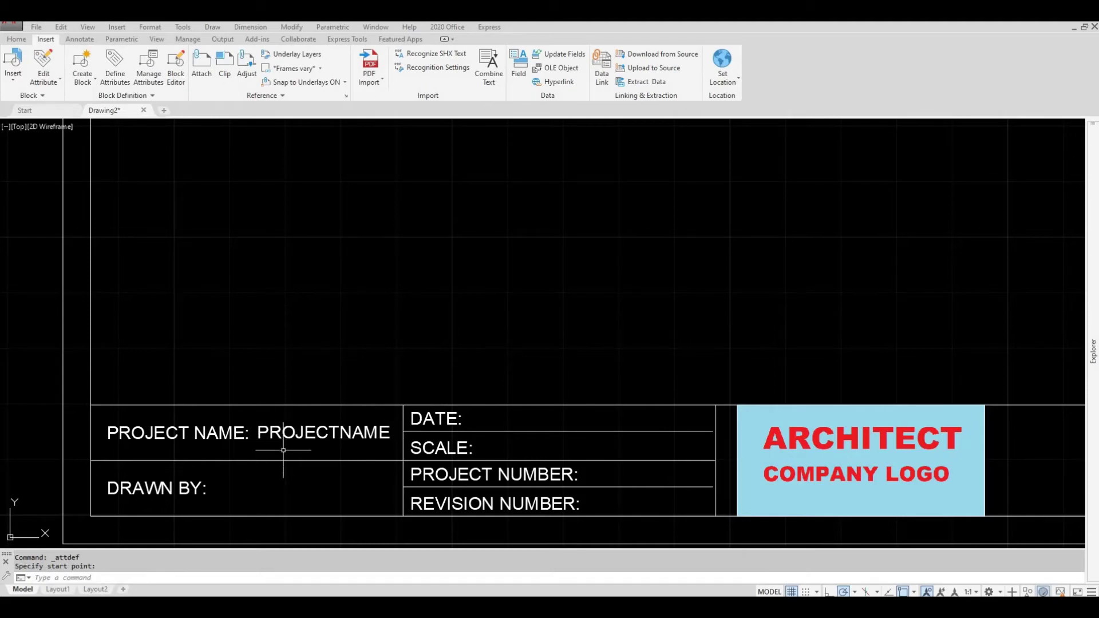
middle_drag(382, 450, 413, 411)
key(Escape)
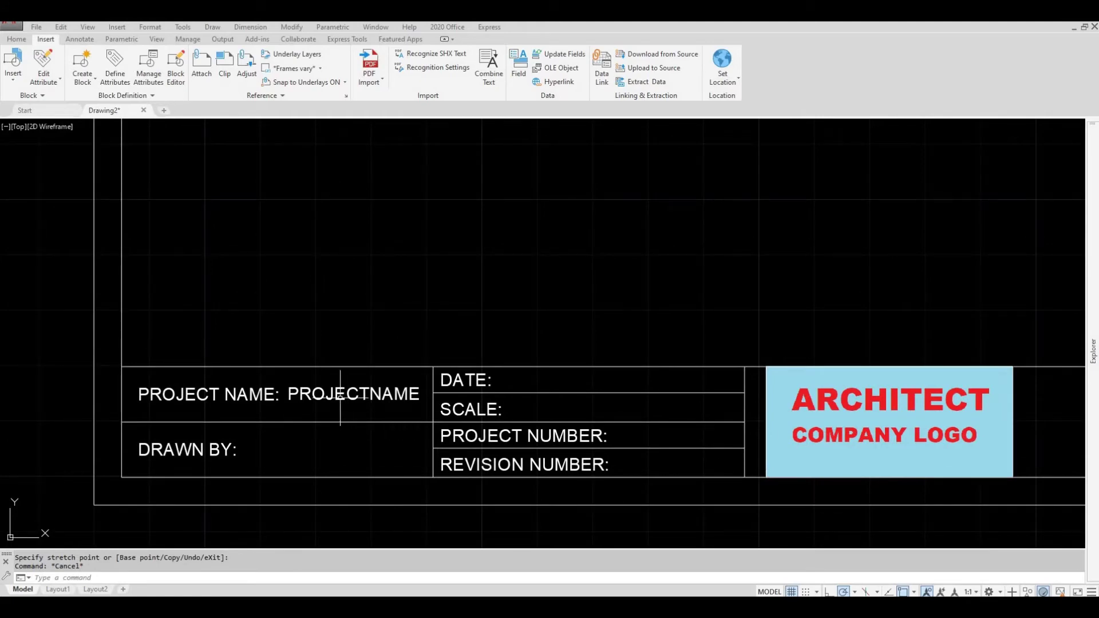
click(122, 68)
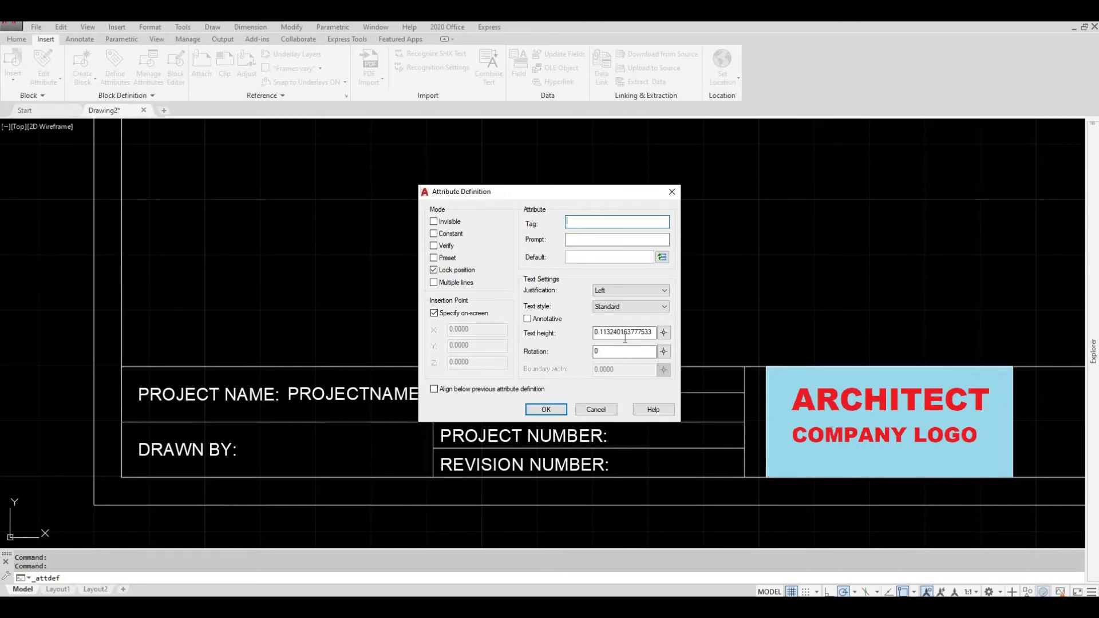
- Copy the PROJECTNAME attribute into the DRAWN BY and DATE rows
click(596, 410)
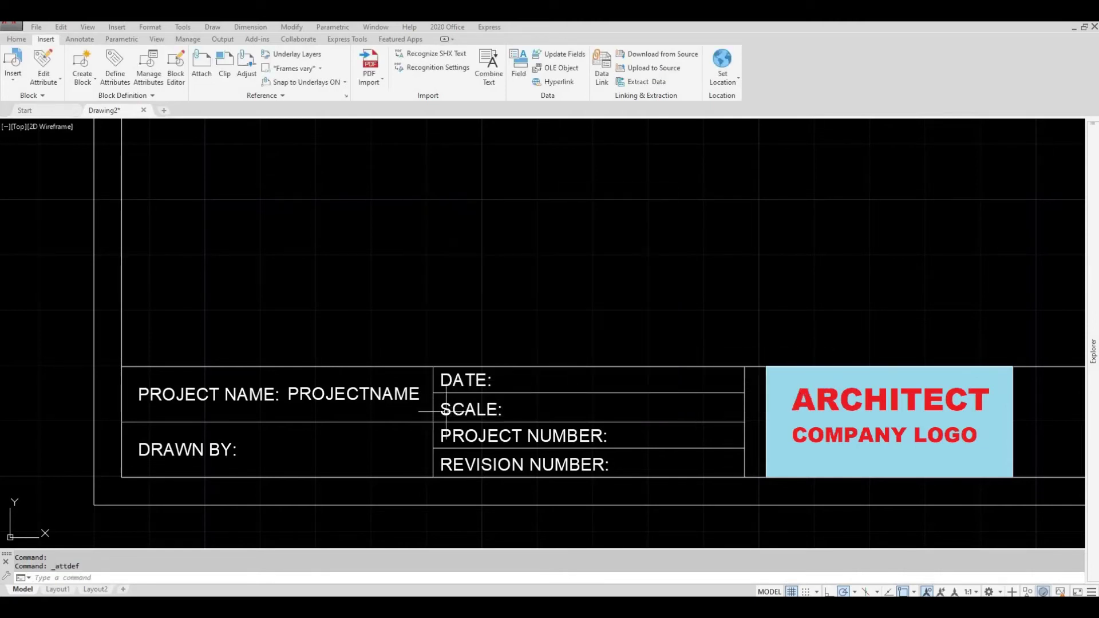
click(392, 397)
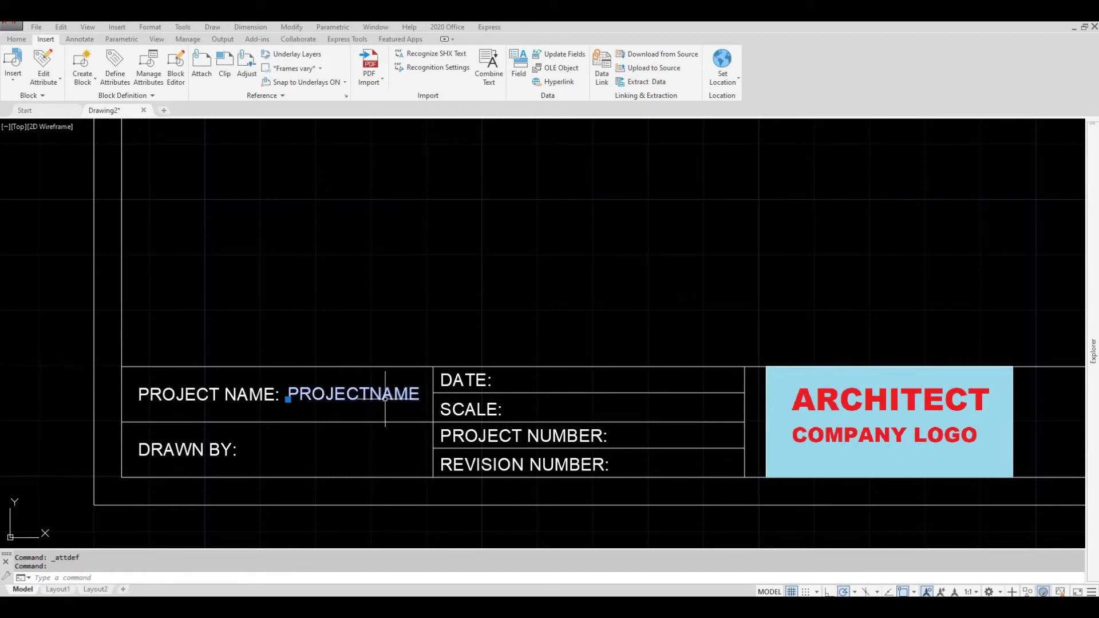
text(co)
key(Return)
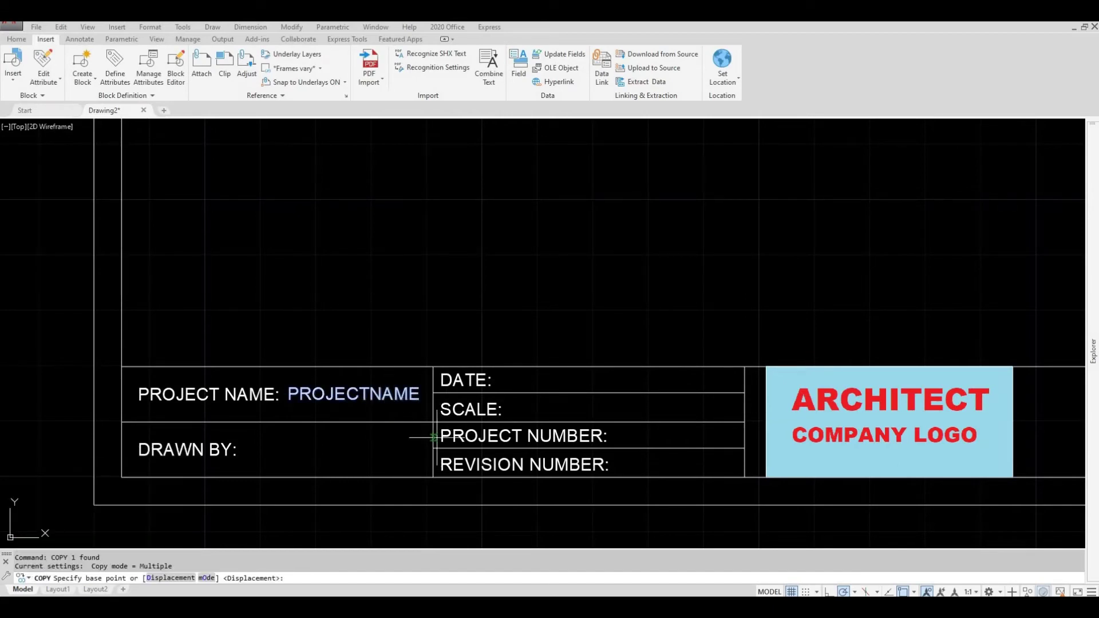
click(433, 422)
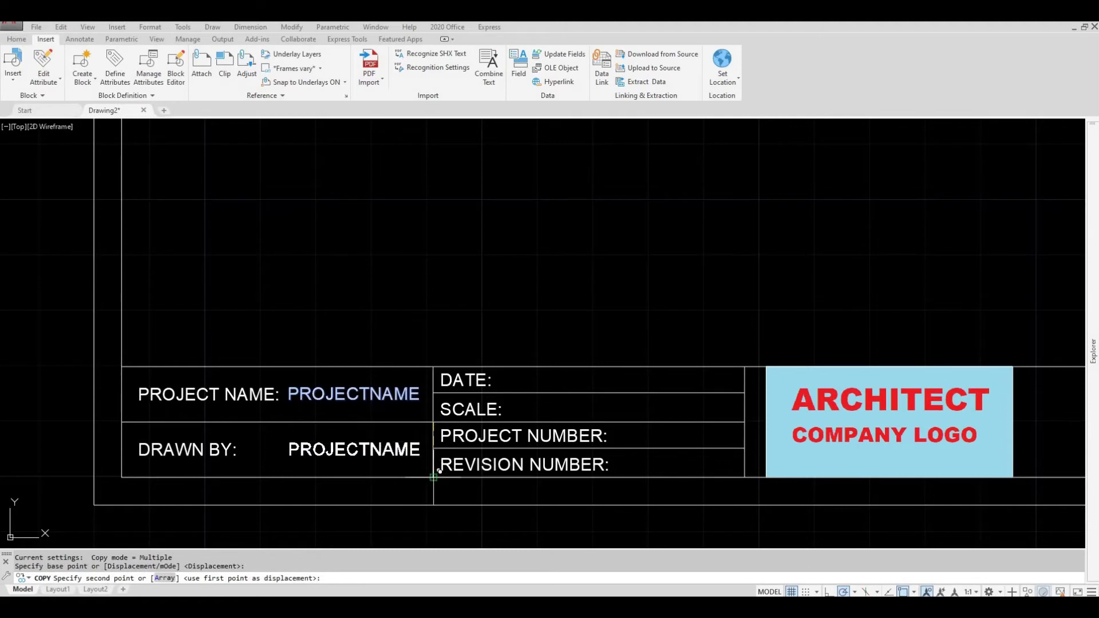
click(439, 471)
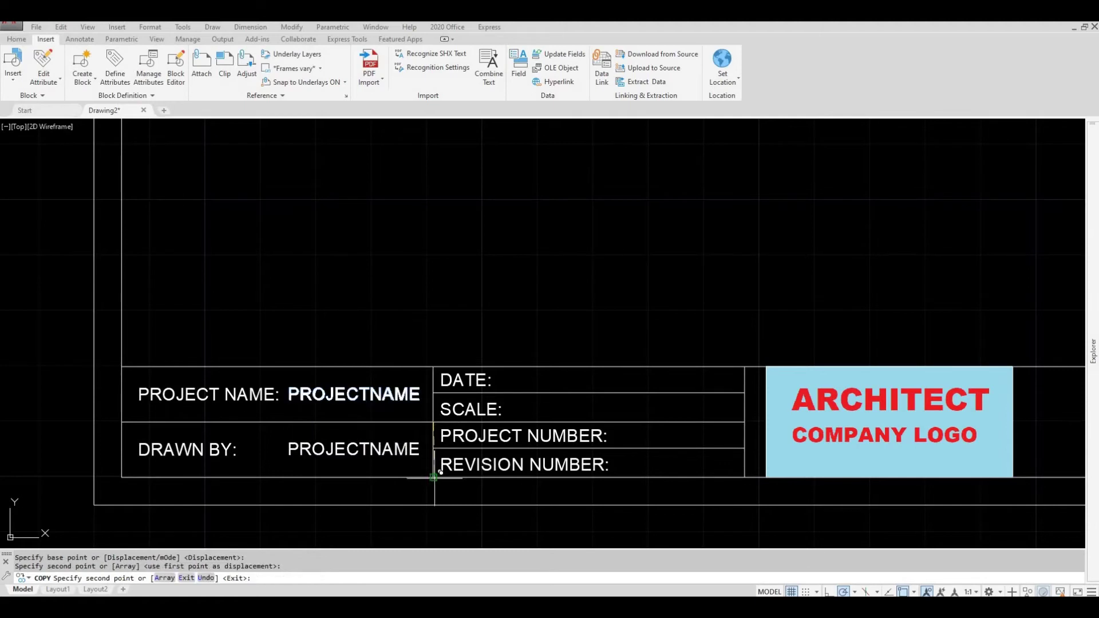
click(705, 404)
key(Escape)
- Copy the DATE-row attribute into the SCALE, PROJECT NUMBER and REVISION NUMBER rows
click(683, 378)
text(co)
key(Return)
click(744, 393)
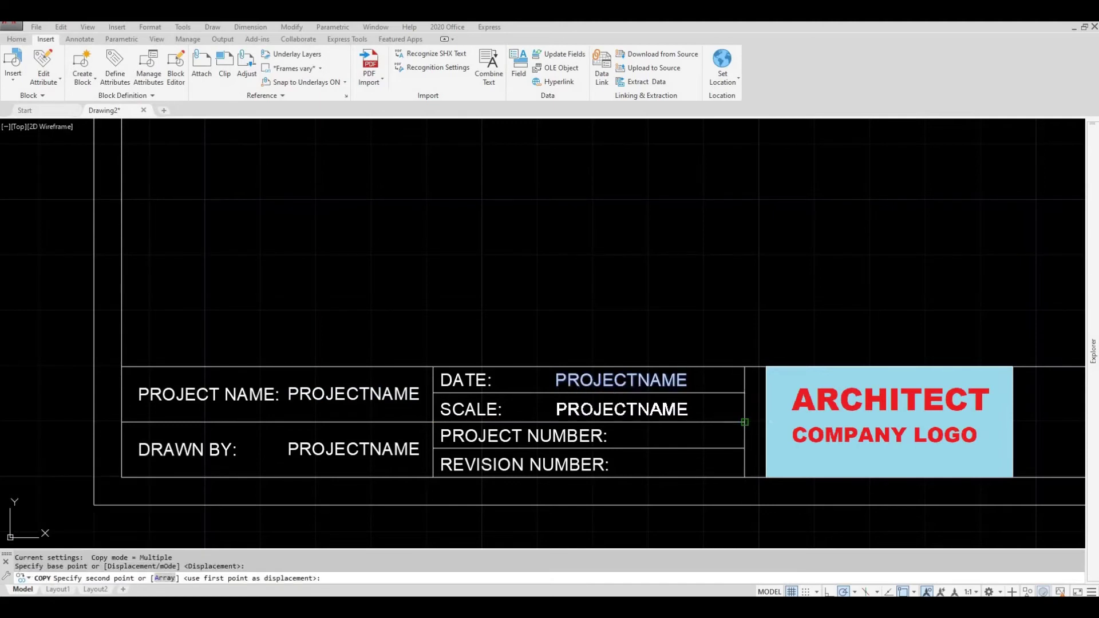
click(744, 422)
click(744, 448)
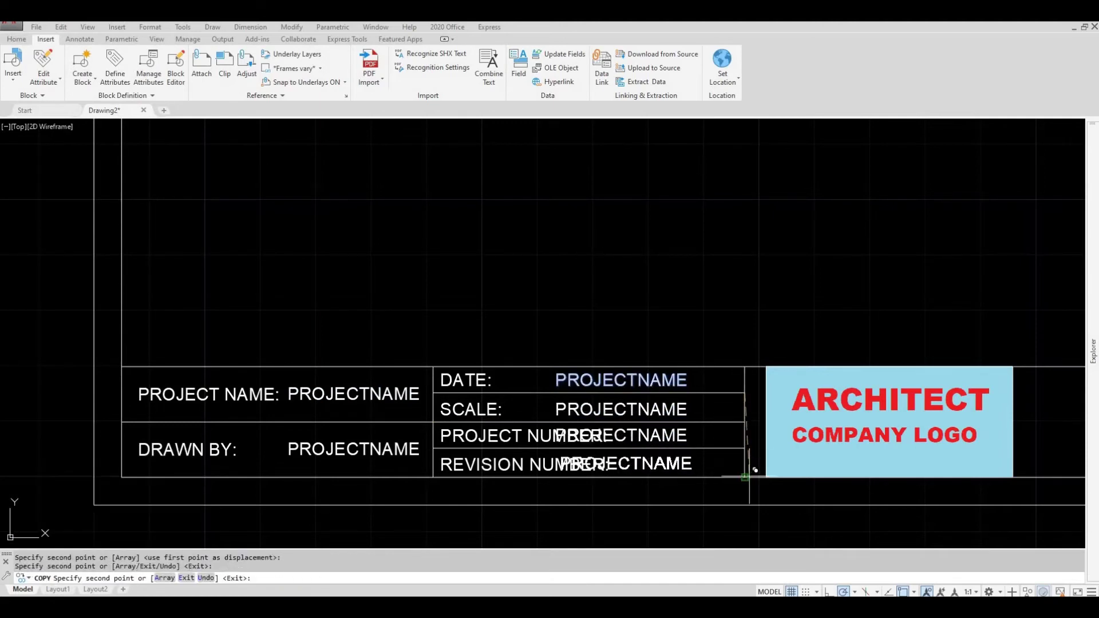
click(744, 477)
key(Escape)
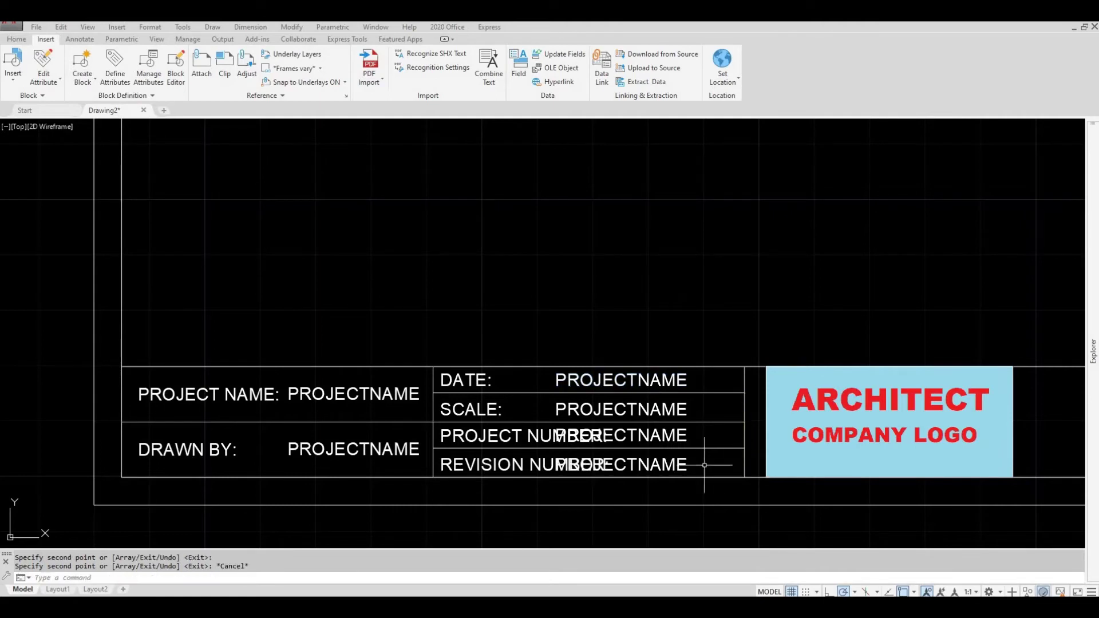
- Move the PROJECT NUMBER and REVISION NUMBER attributes horizontally clear of their labels
click(678, 435)
click(682, 465)
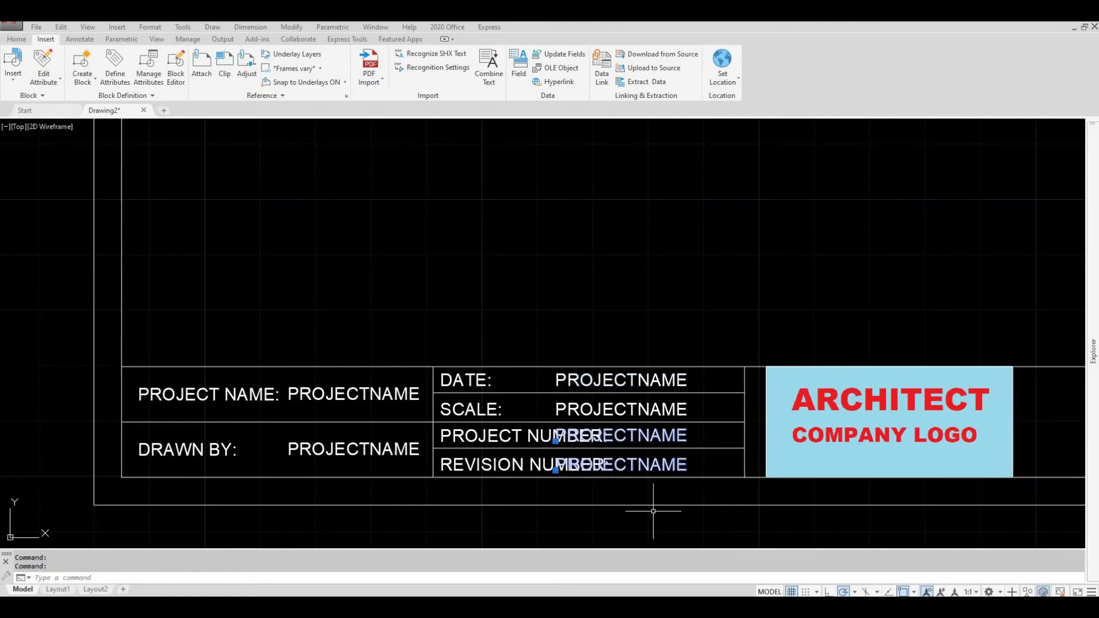
text(M)
key(Return)
click(572, 504)
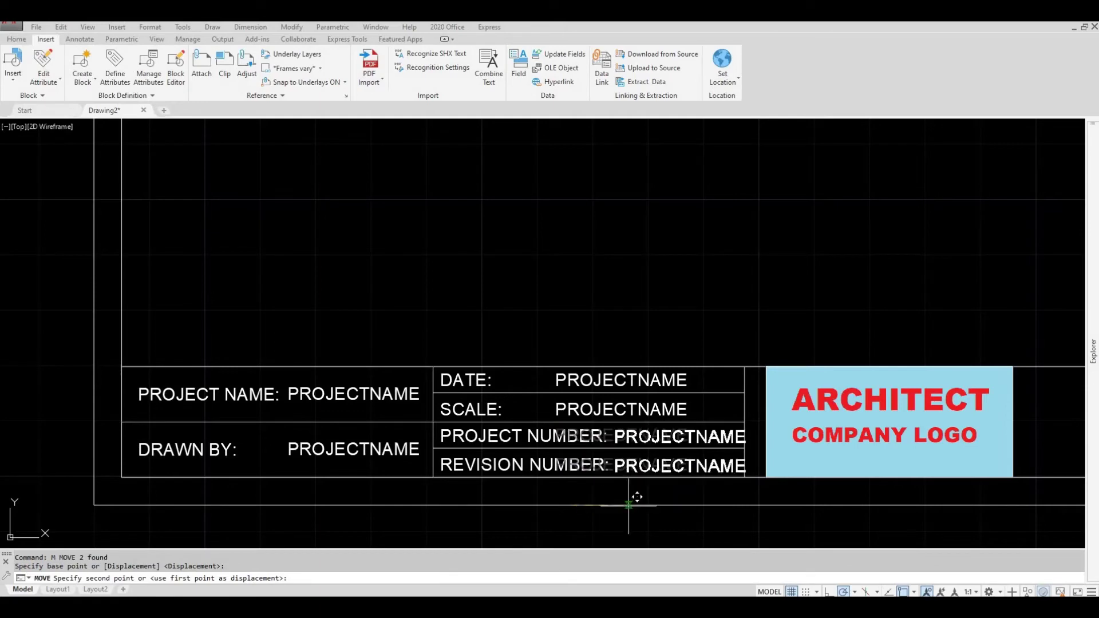
scroll(632, 504, up, 2)
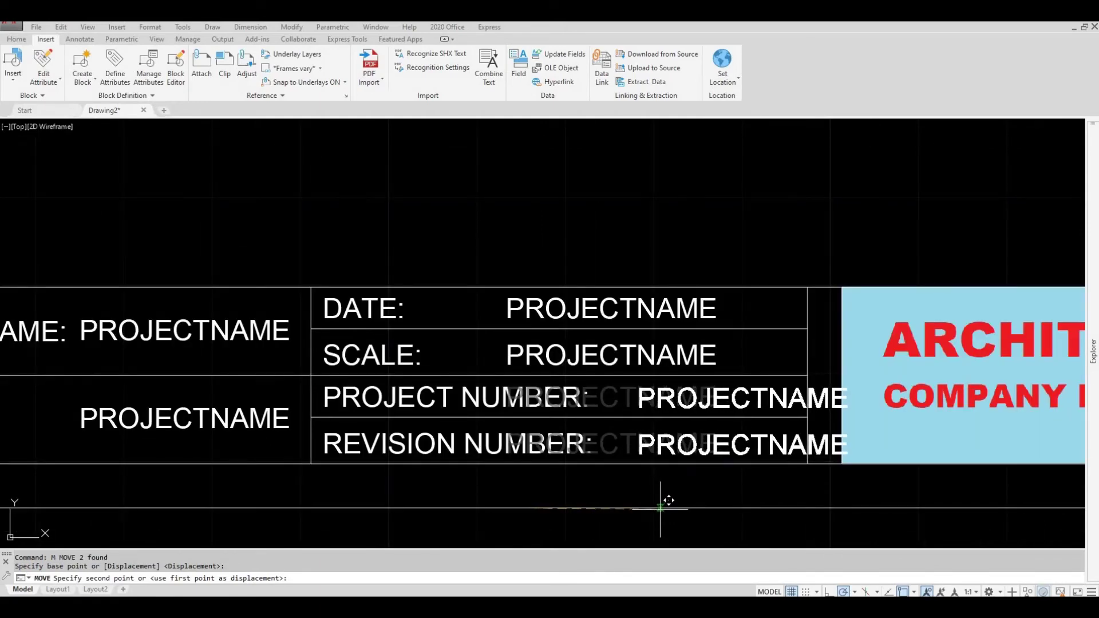
key(F8)
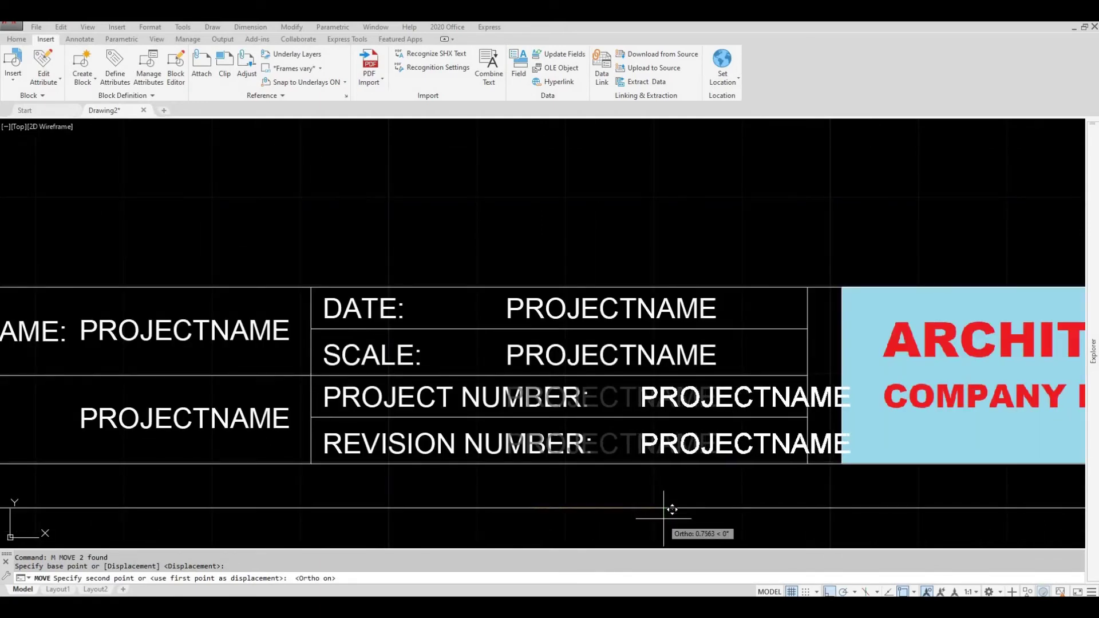
click(616, 517)
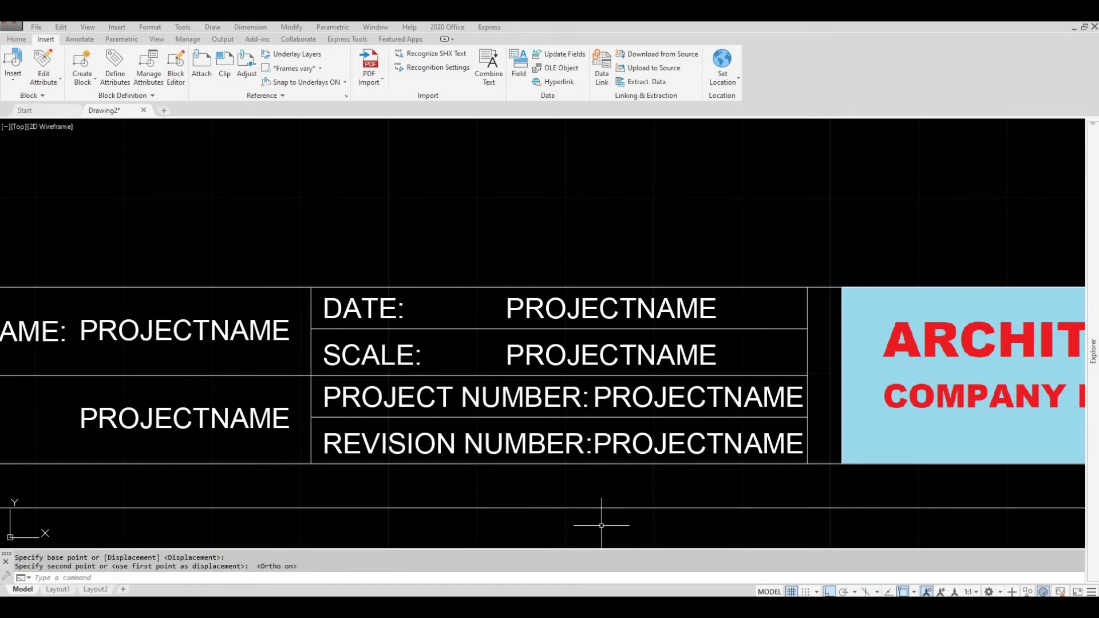
scroll(584, 510, down, 2)
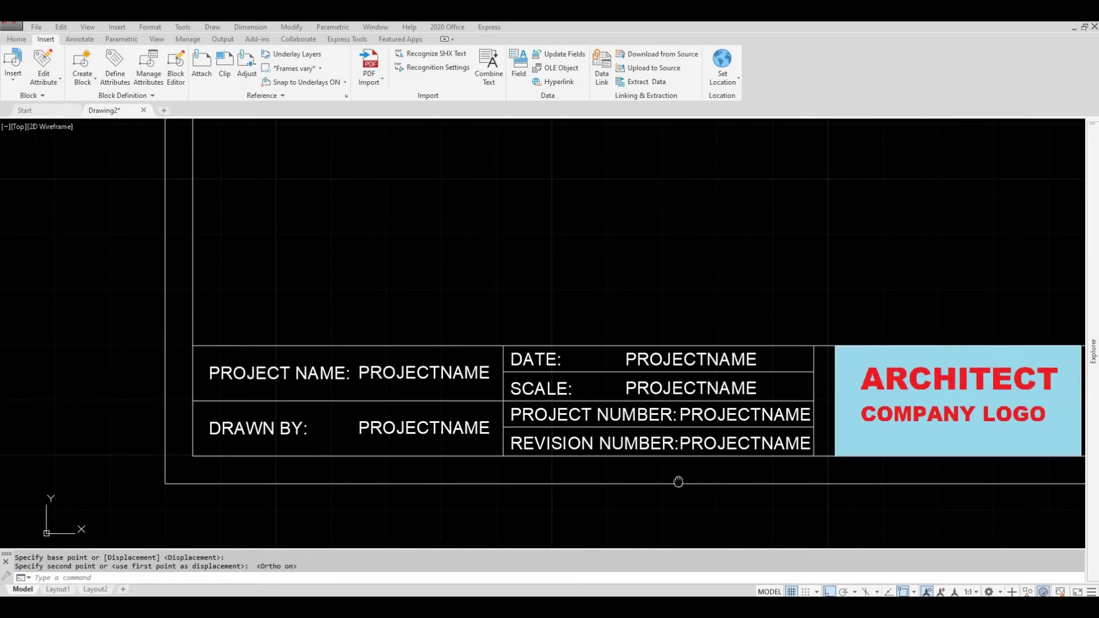
click(450, 412)
key(Escape)
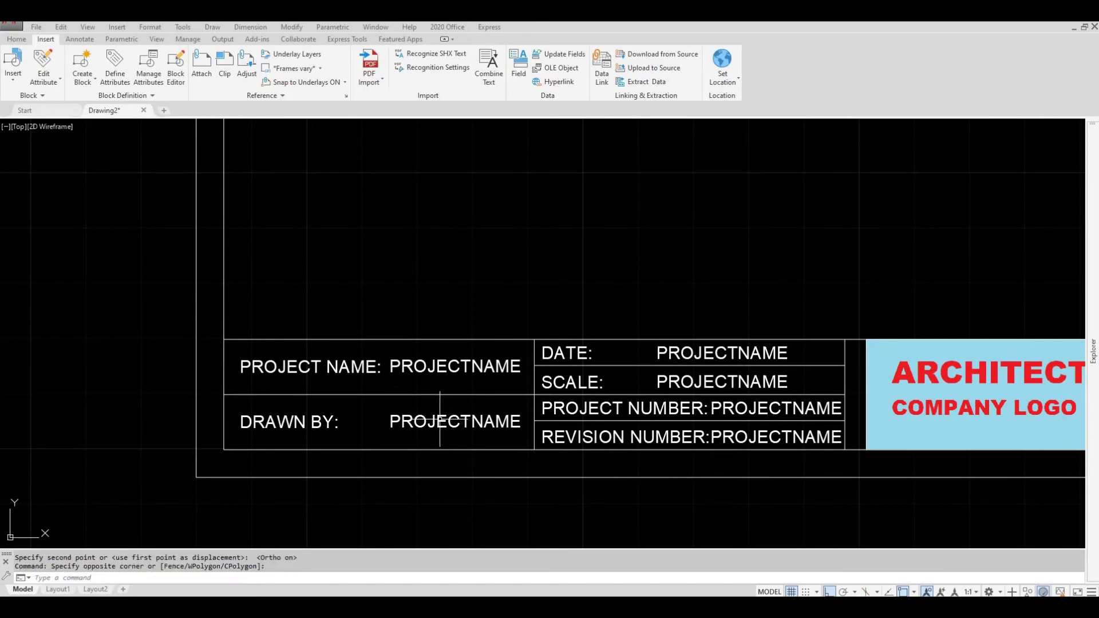
- Retag the DRAWN BY and DATE row attributes as DRAWNBY and DATE
click(441, 421)
double_click(442, 422)
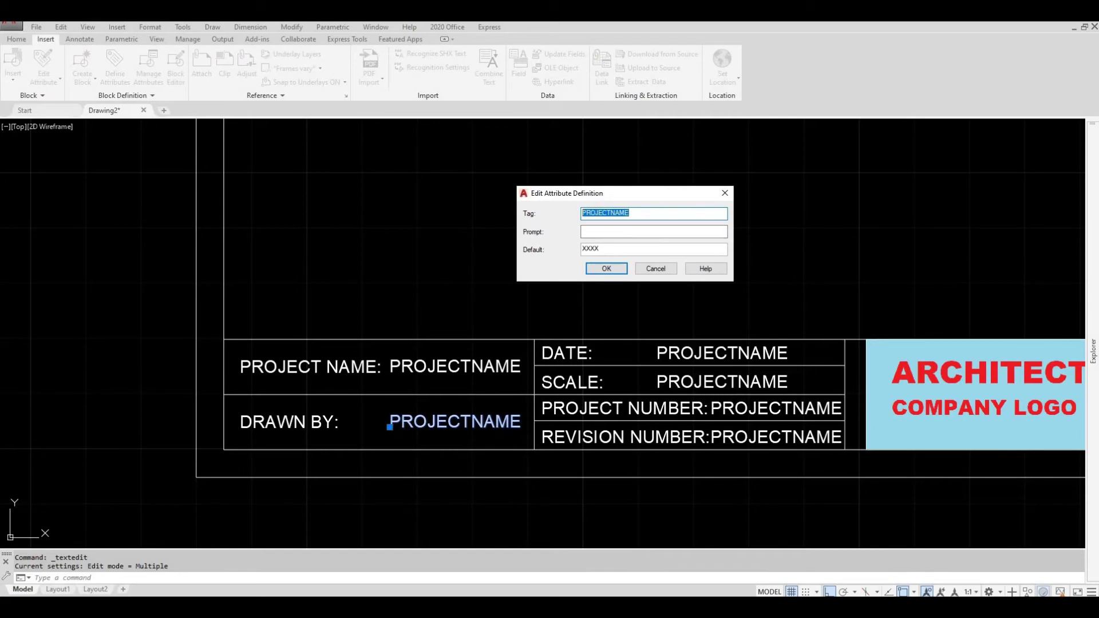
text(DRAWNBY:)
key(Return)
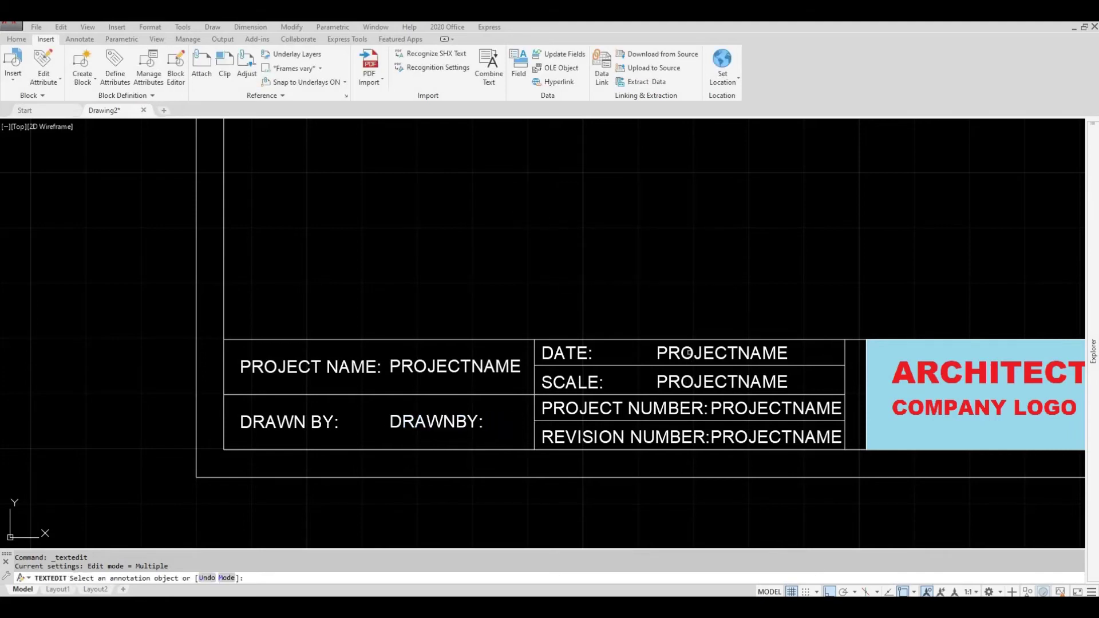
click(691, 352)
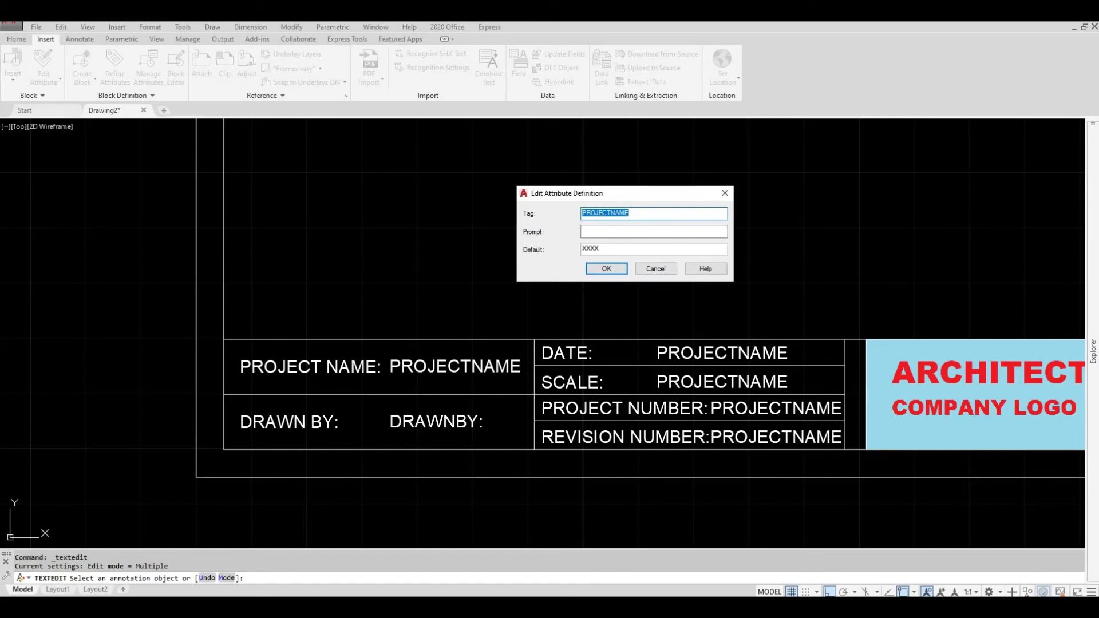
text(DATE:)
click(616, 271)
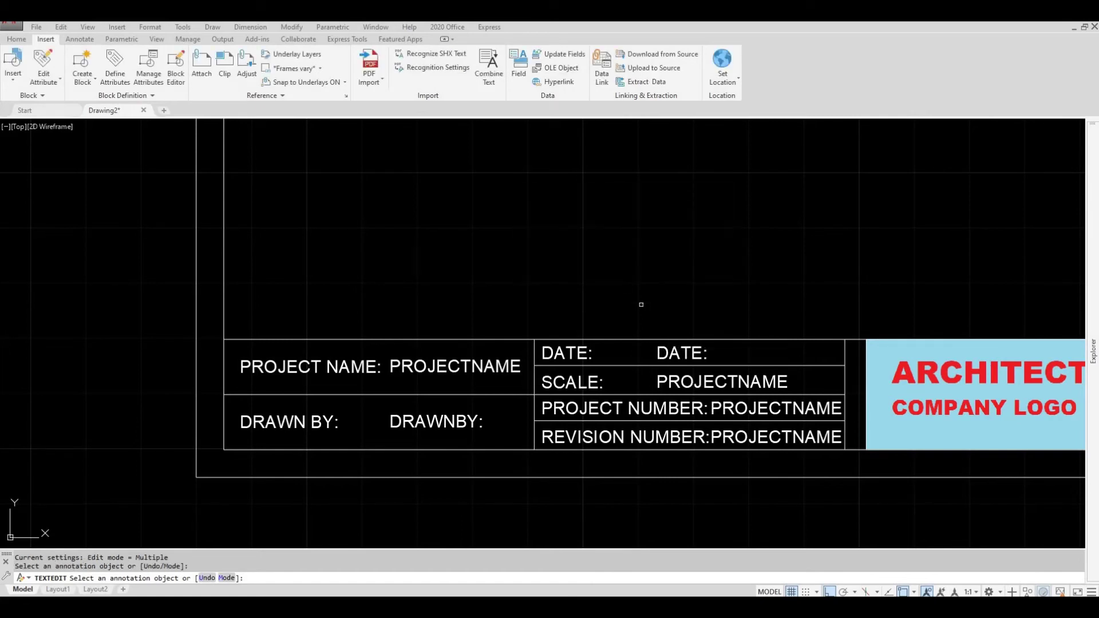
- Retag the remaining attributes SCALE, PROJECTNUMBER and REVISIONNUMBER, then view the whole sheet
click(672, 388)
text(SACLE:)
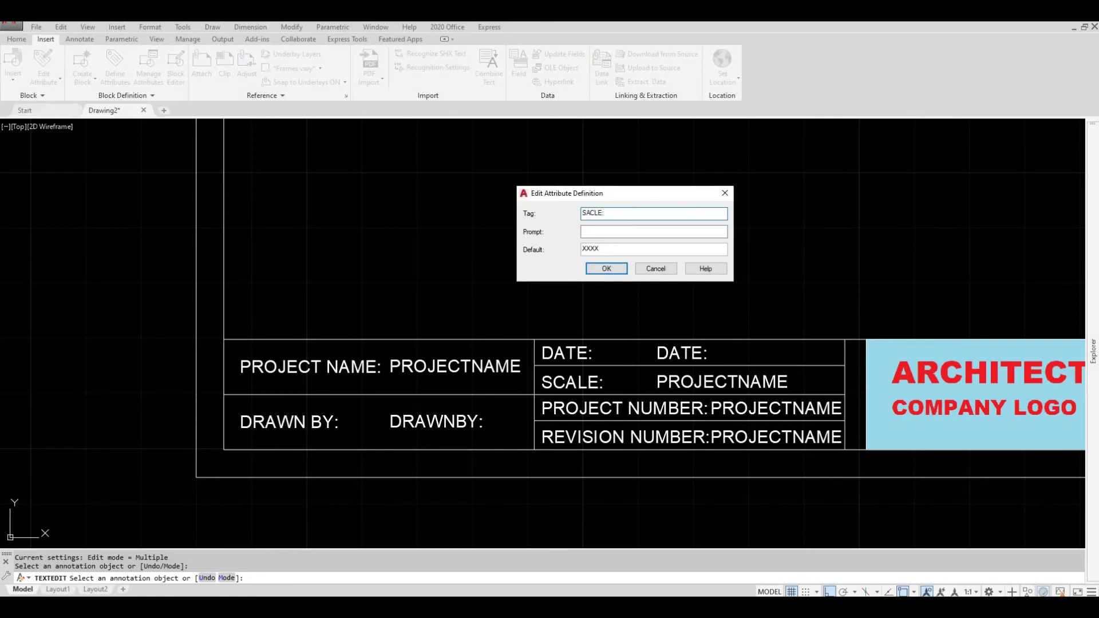
key(Return)
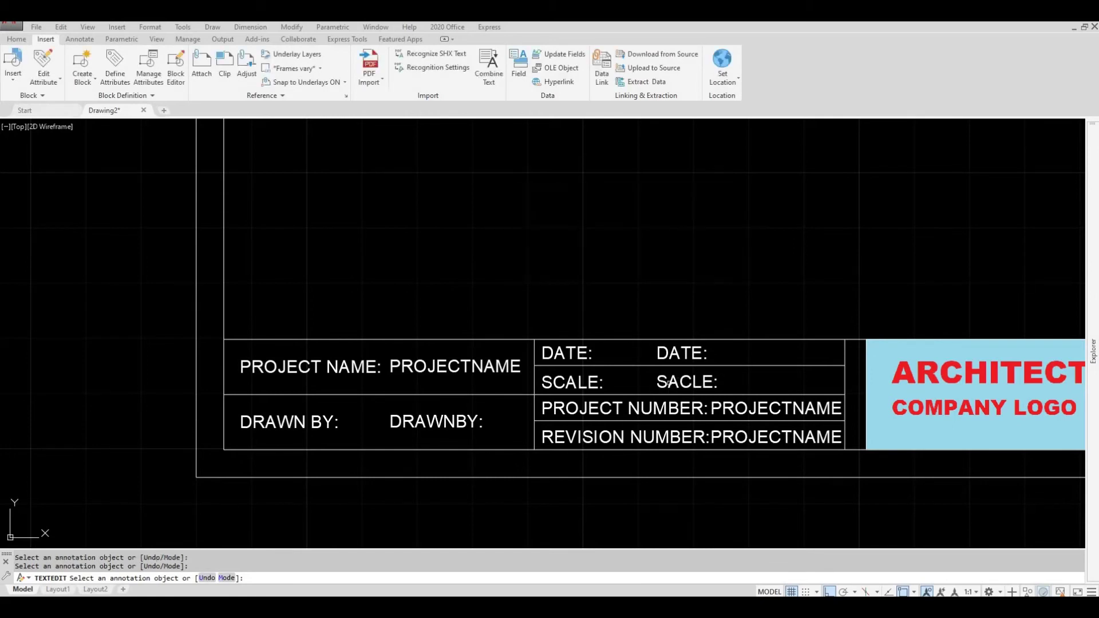
click(743, 407)
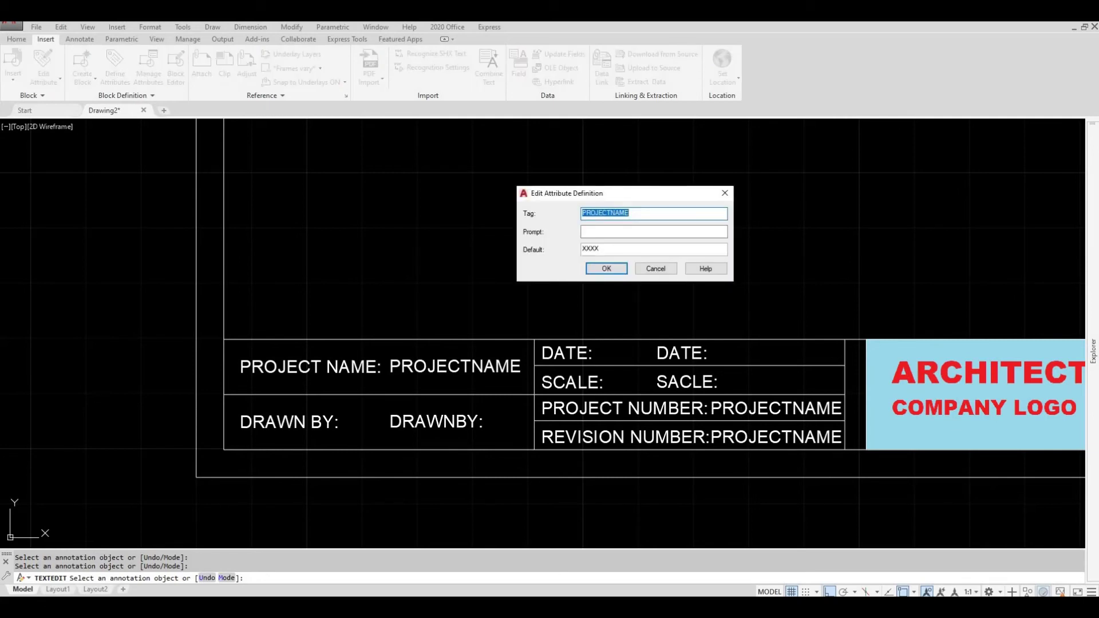
text(PR)
click(607, 268)
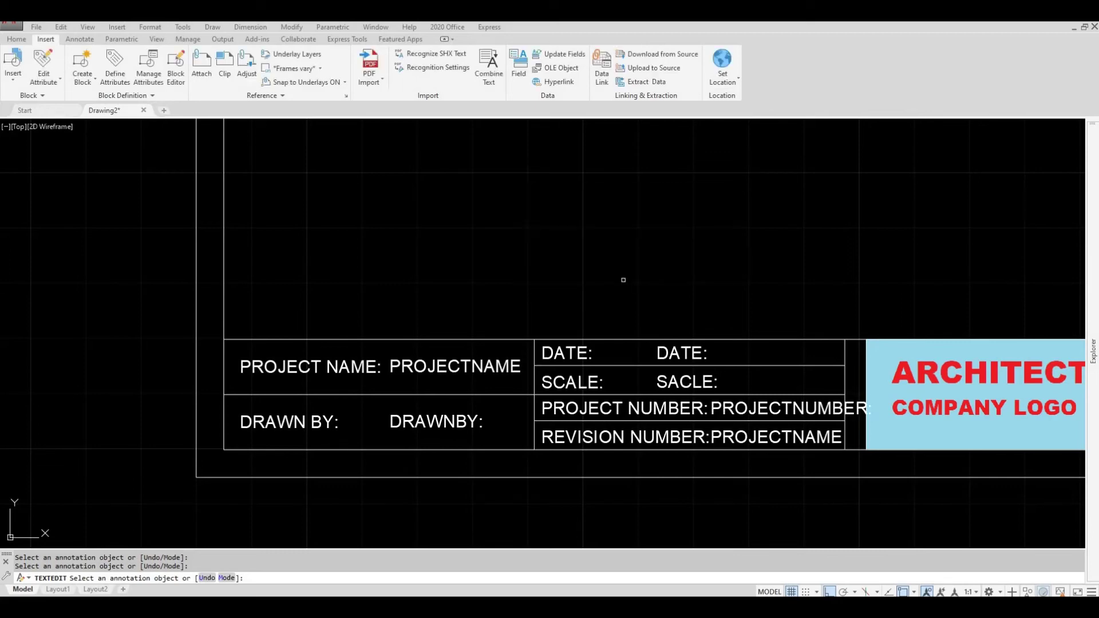
click(720, 437)
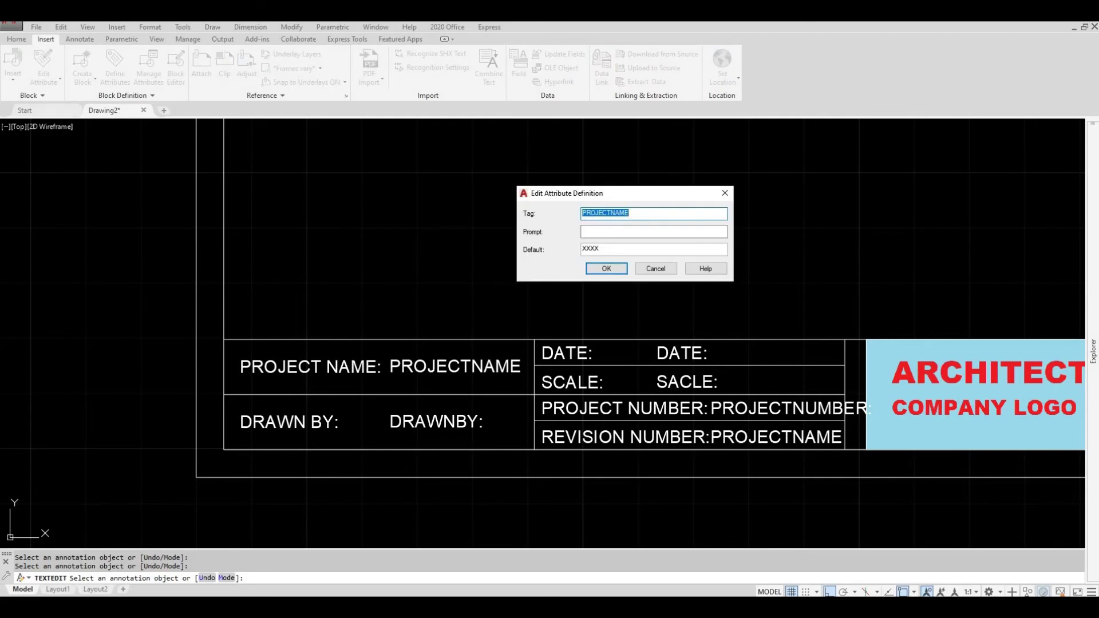
text(REVISIONNUMBER:)
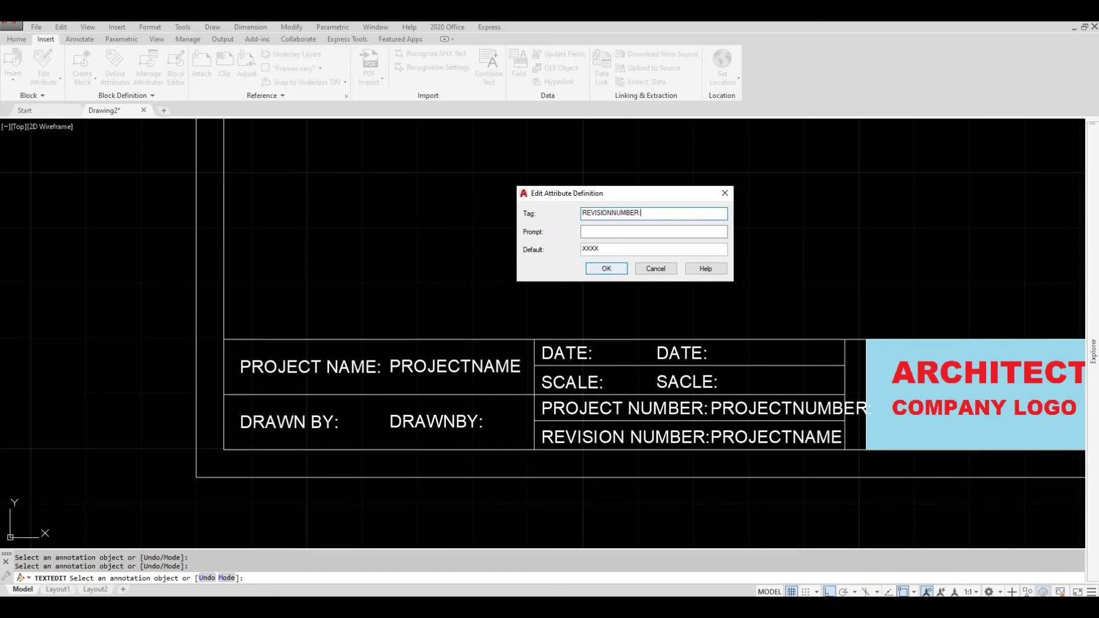
click(616, 270)
key(Escape)
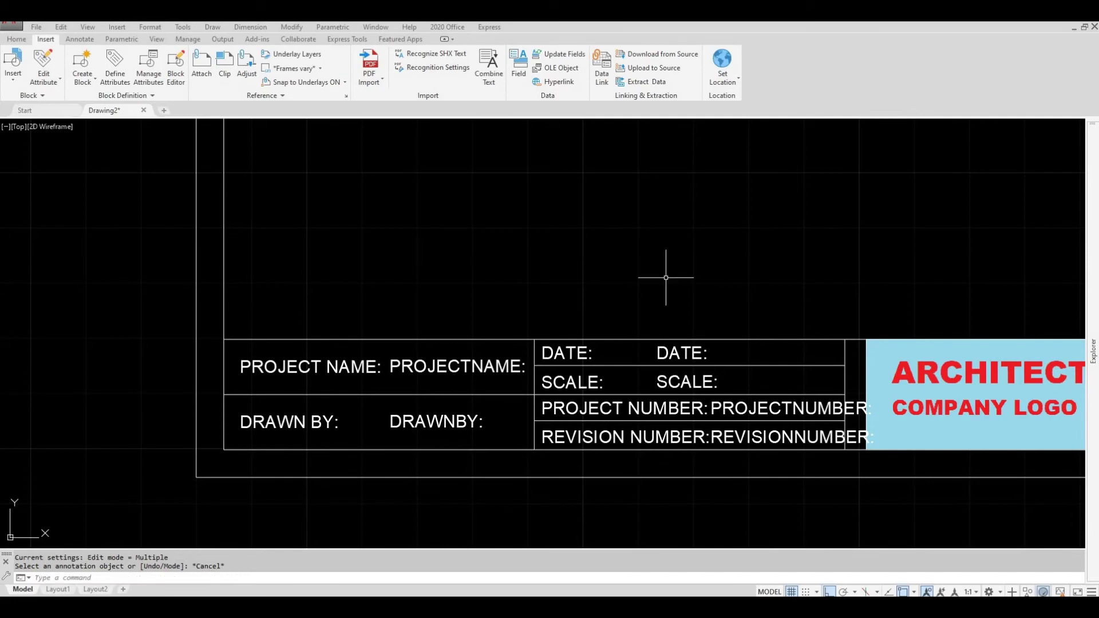
scroll(666, 278, down, 4)
middle_drag(694, 258, 589, 359)
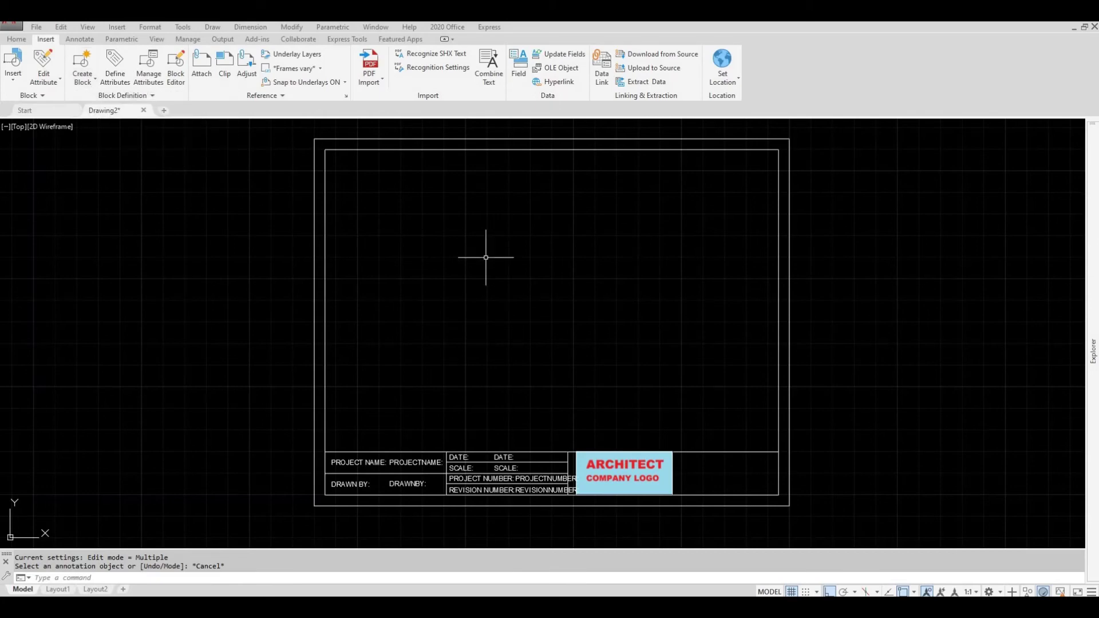
- Make block TITLEBLOCK 1 from all 24 sheet objects, base point at the frame's lower-left corner
text(BLOCK)
key(Return)
drag(412, 193, 373, 182)
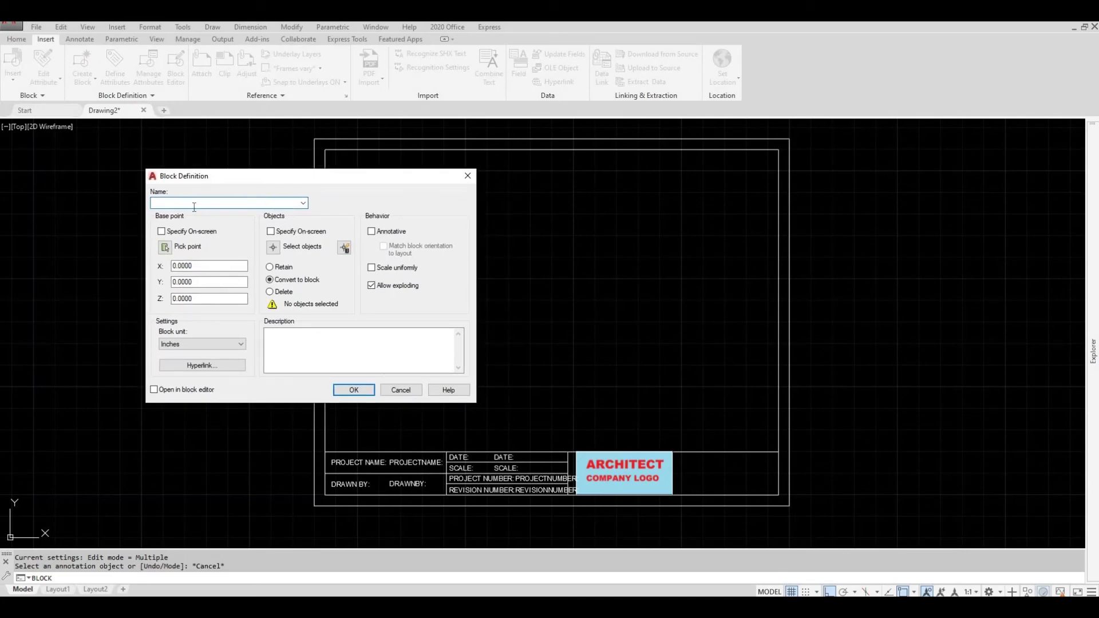
text(TITLEBLOCK 1)
click(273, 247)
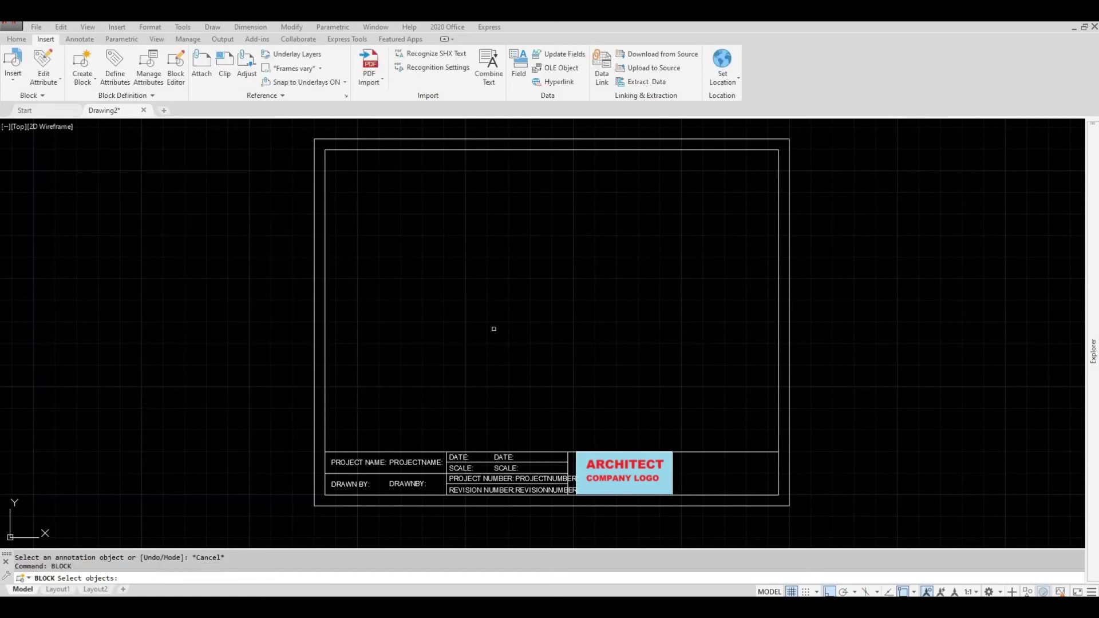
click(840, 519)
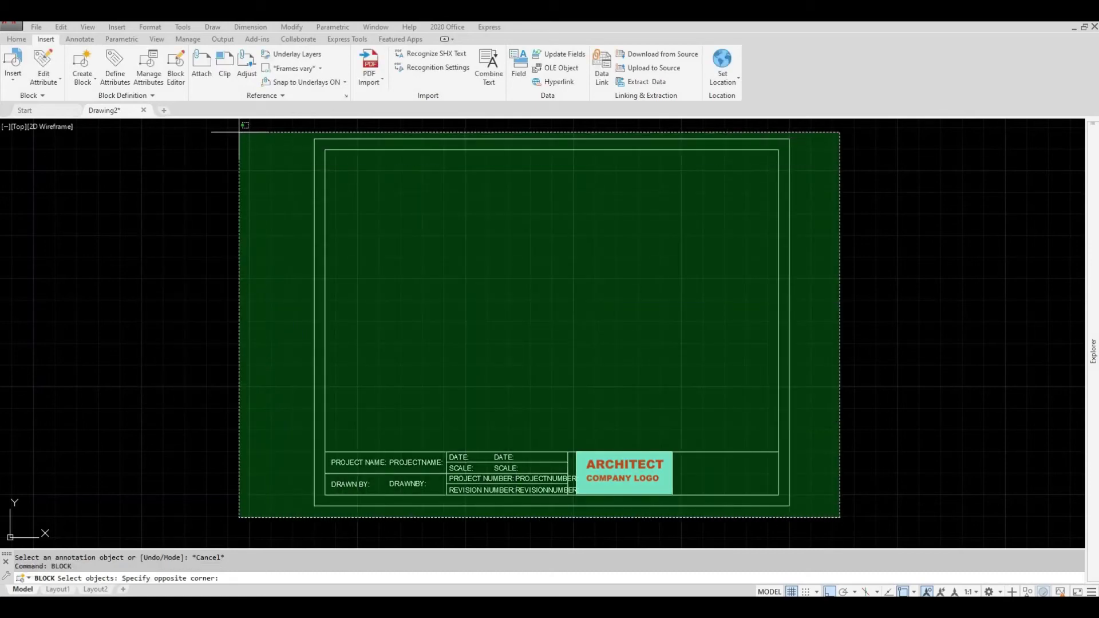
click(239, 133)
key(Return)
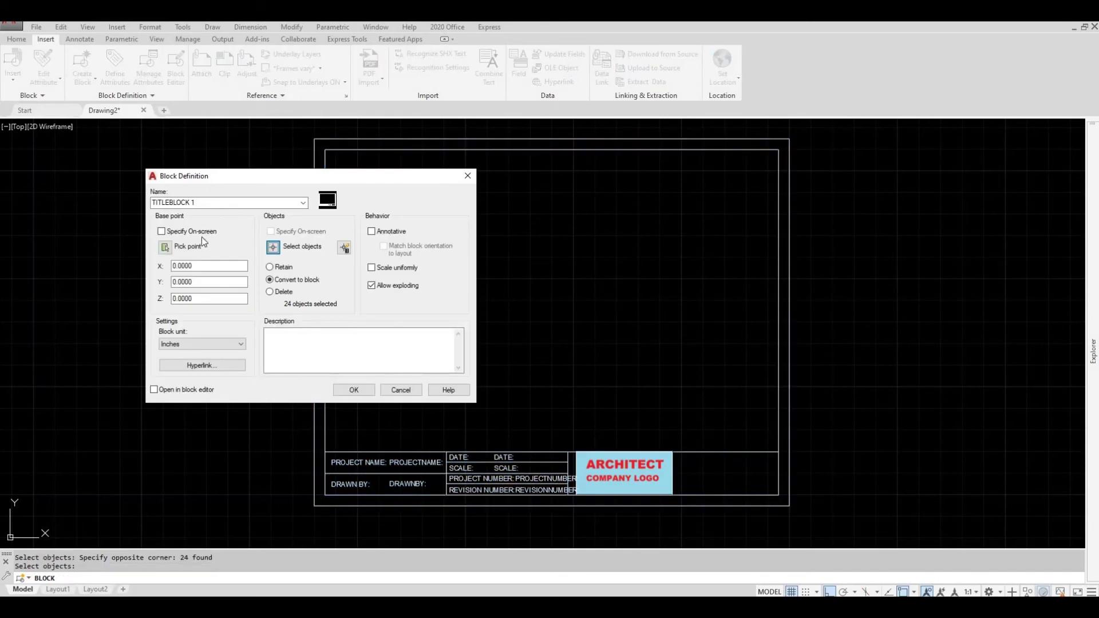
click(164, 248)
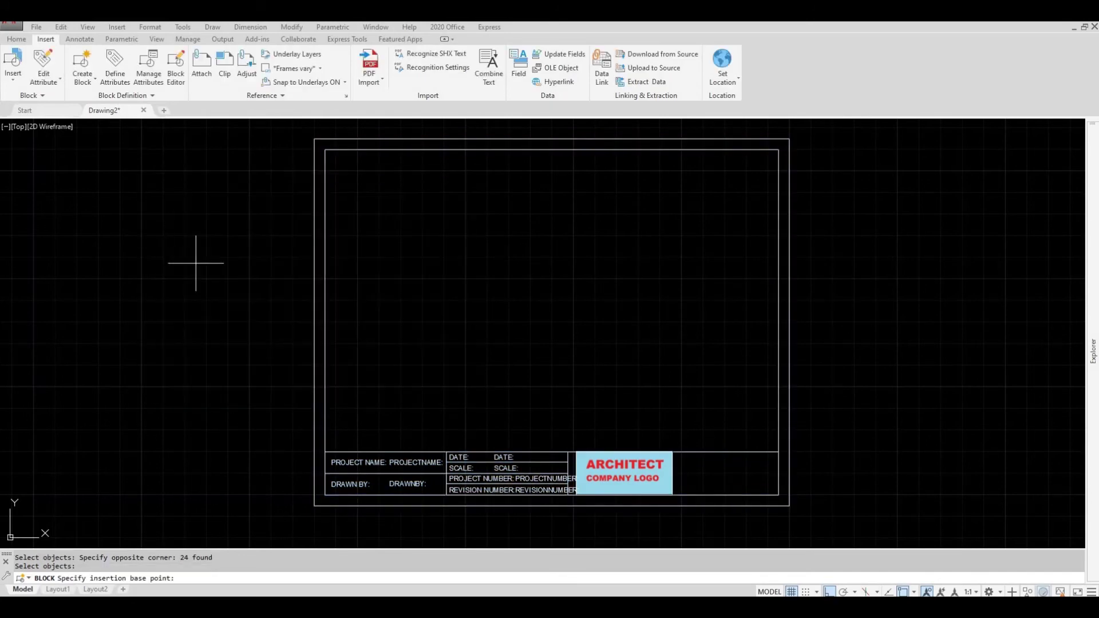
click(315, 506)
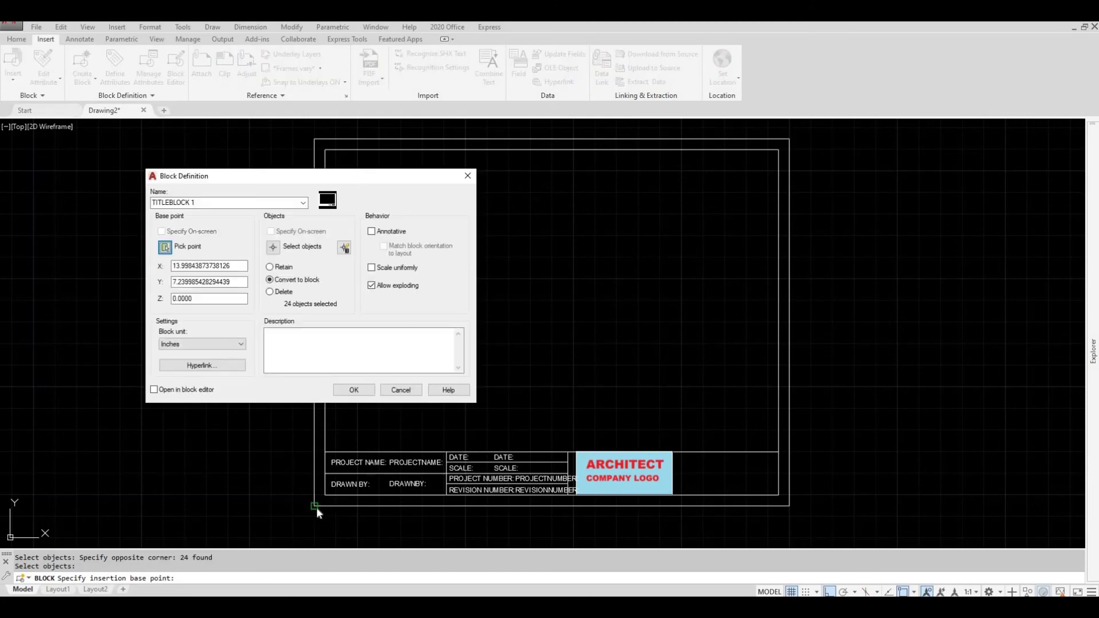
click(352, 390)
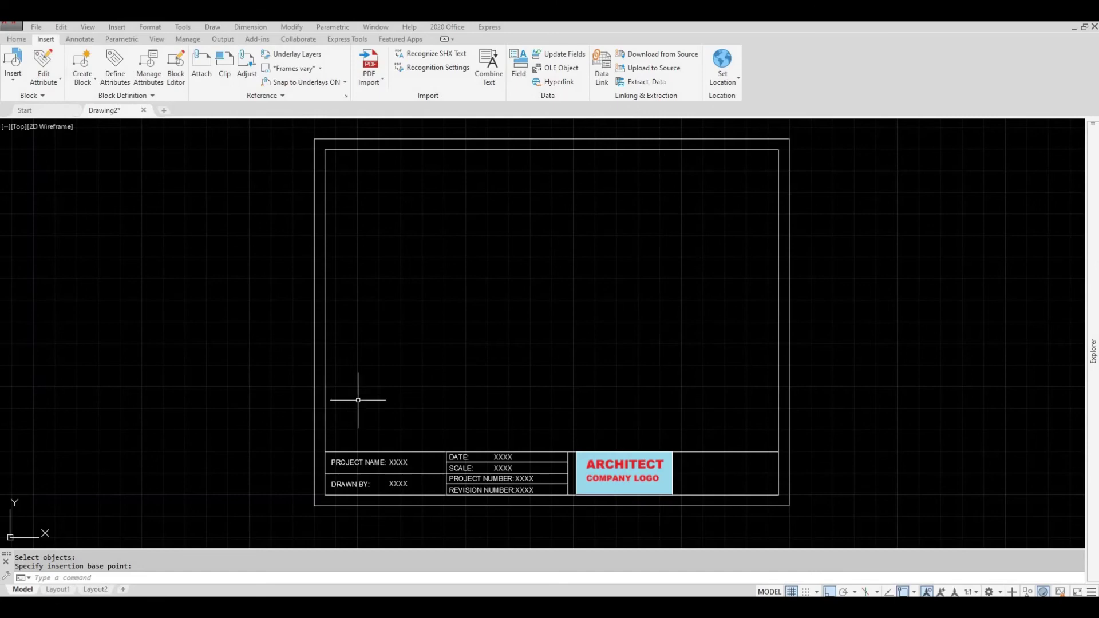
- Open the block's attribute editor and set the project name value to AUTOCAD
double_click(400, 462)
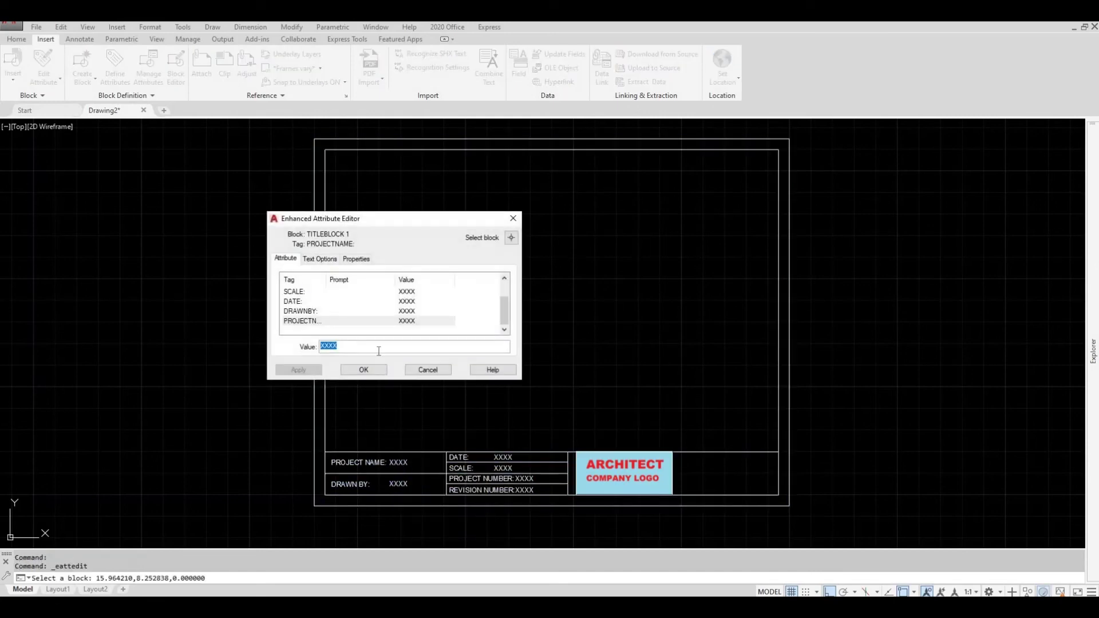
scroll(490, 294, up, 1)
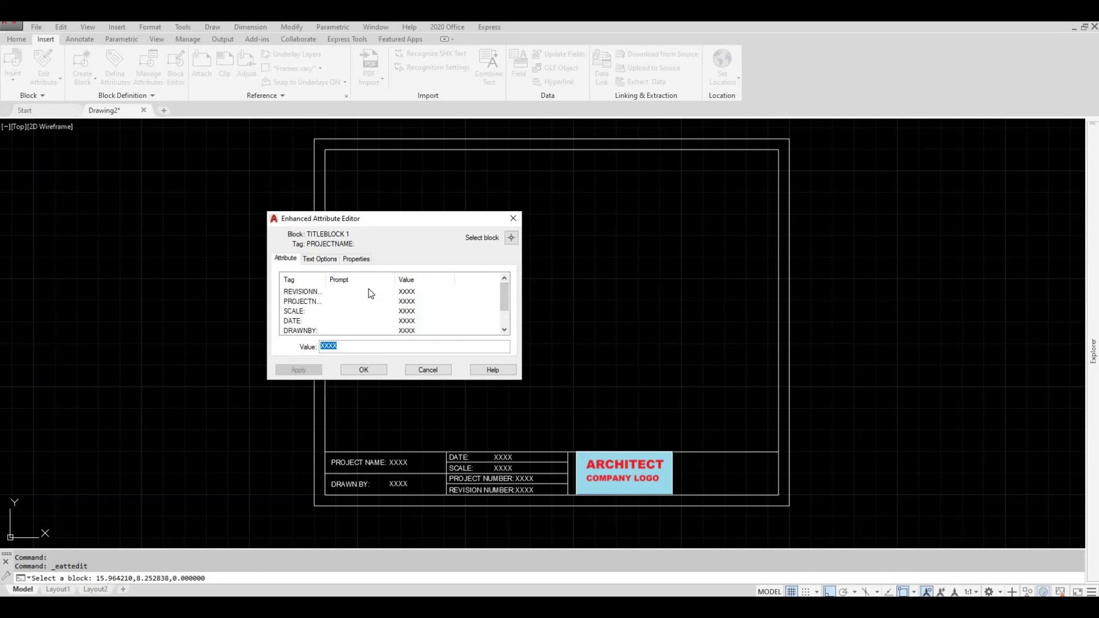
drag(327, 277, 356, 280)
drag(502, 288, 503, 311)
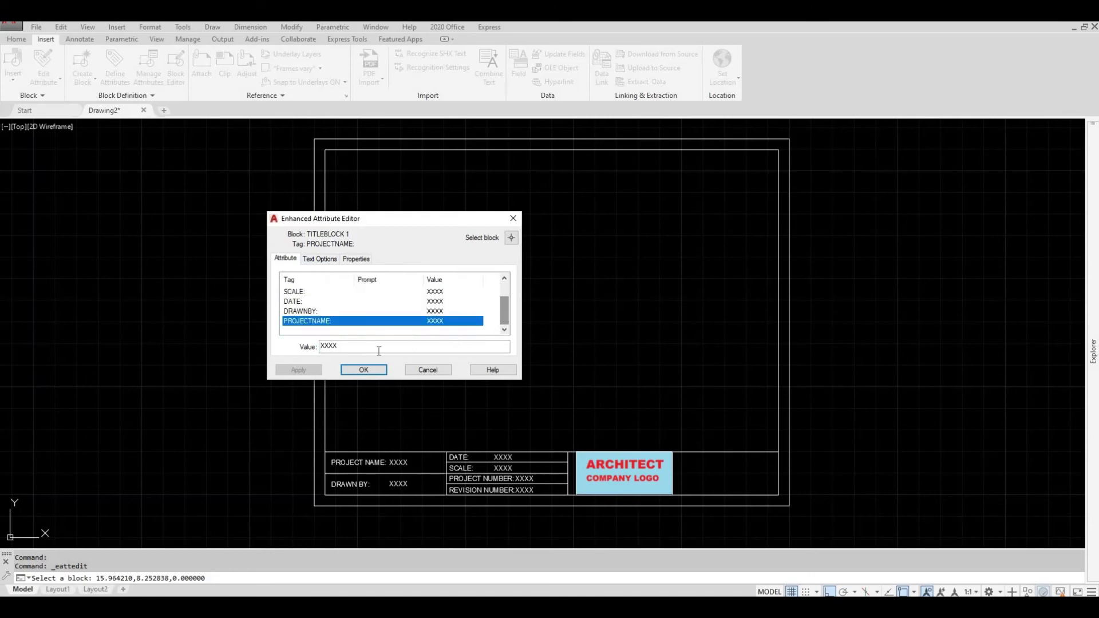
key(Tab)
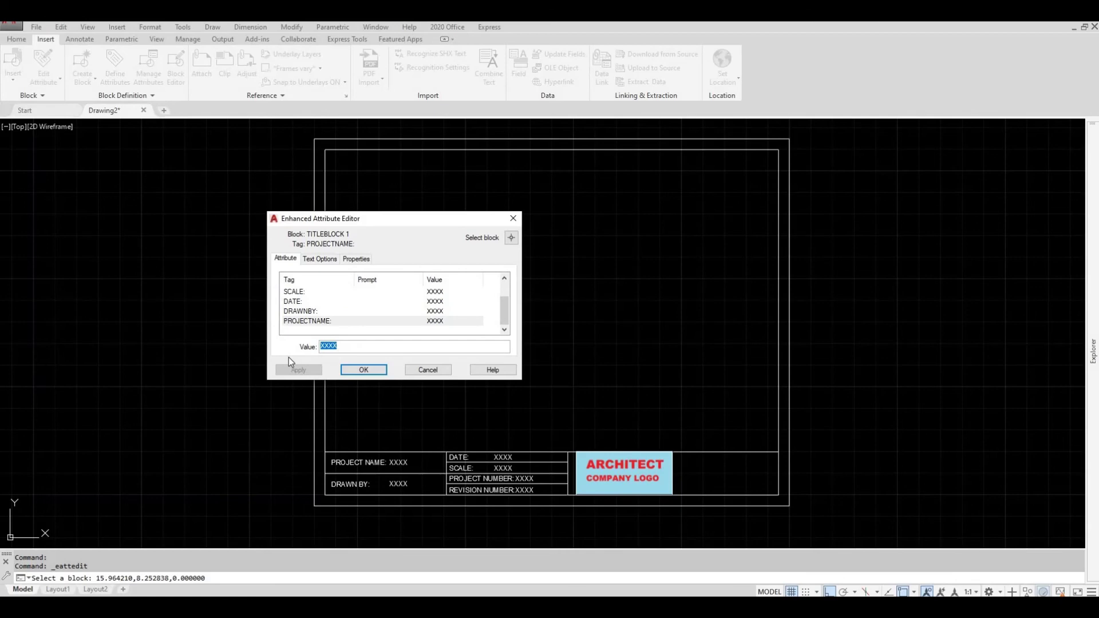
text(ATU)
key(BackSpace)
text(UYO)
key(BackSpace)
key(BackSpace)
text(TOCAD)
click(362, 371)
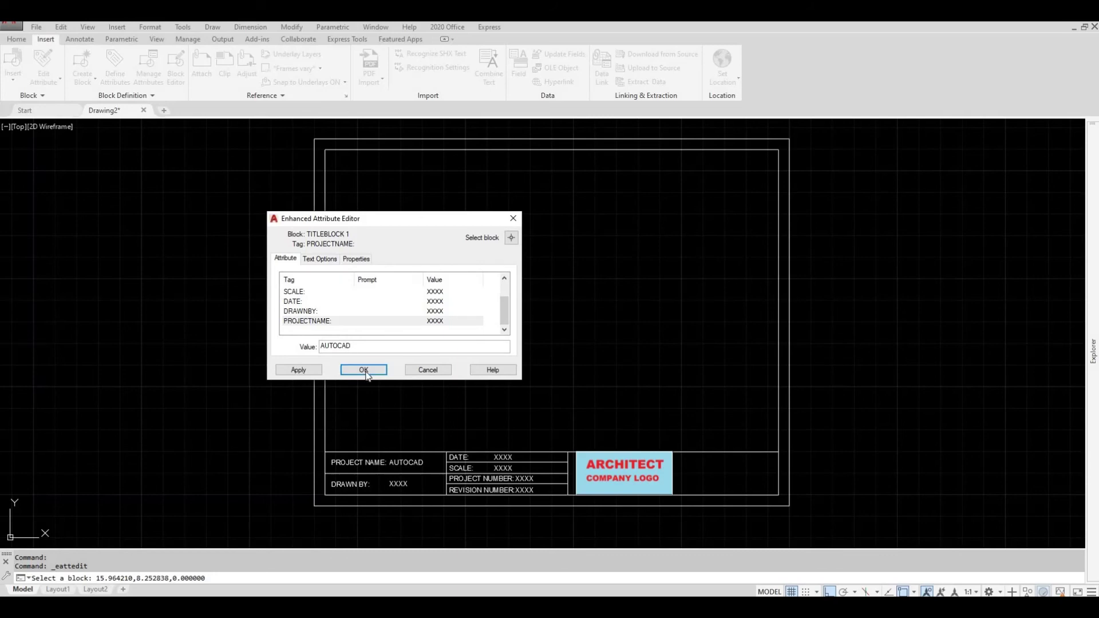
- Clear the DRAWNBY placeholder and enter JULY as the DATE value
double_click(406, 484)
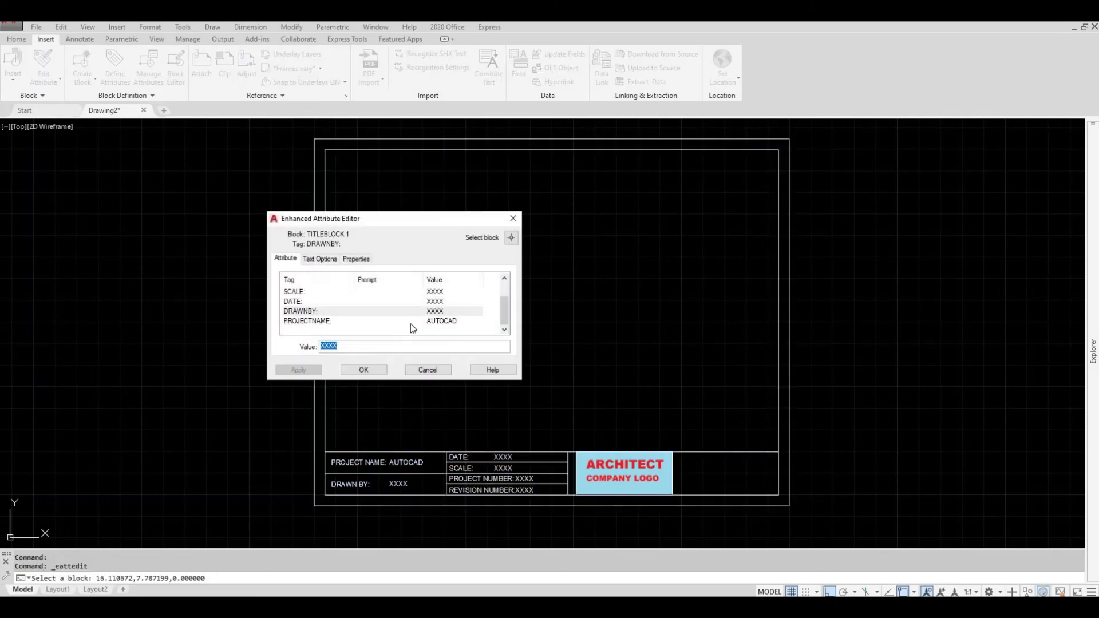
click(350, 347)
double_click(351, 347)
key(BackSpace)
click(359, 304)
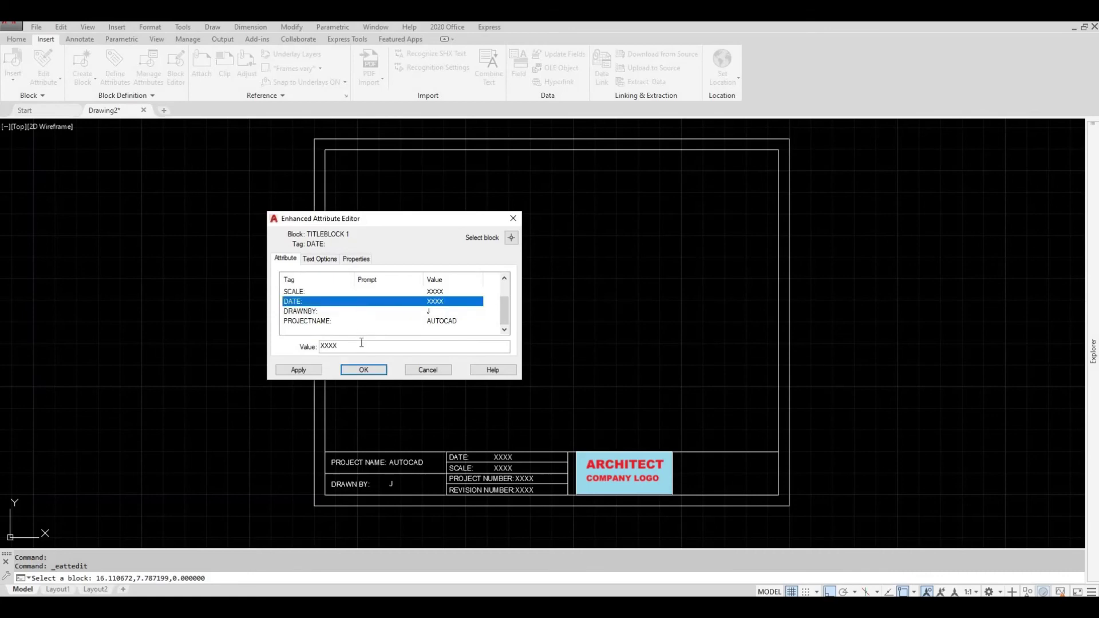
double_click(322, 349)
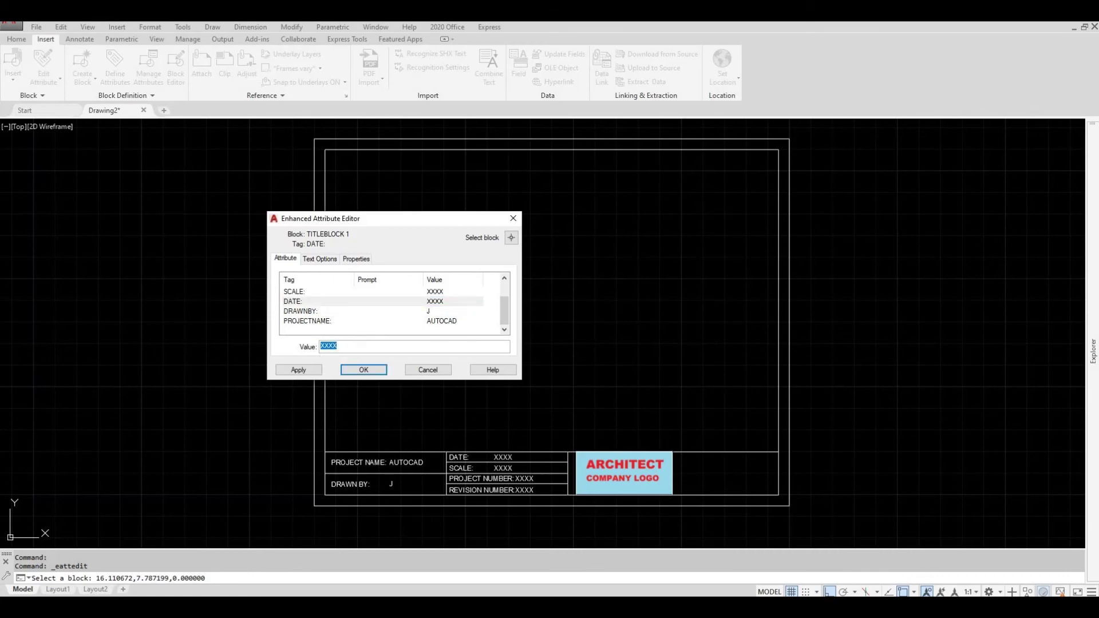
text(JULY)
click(337, 292)
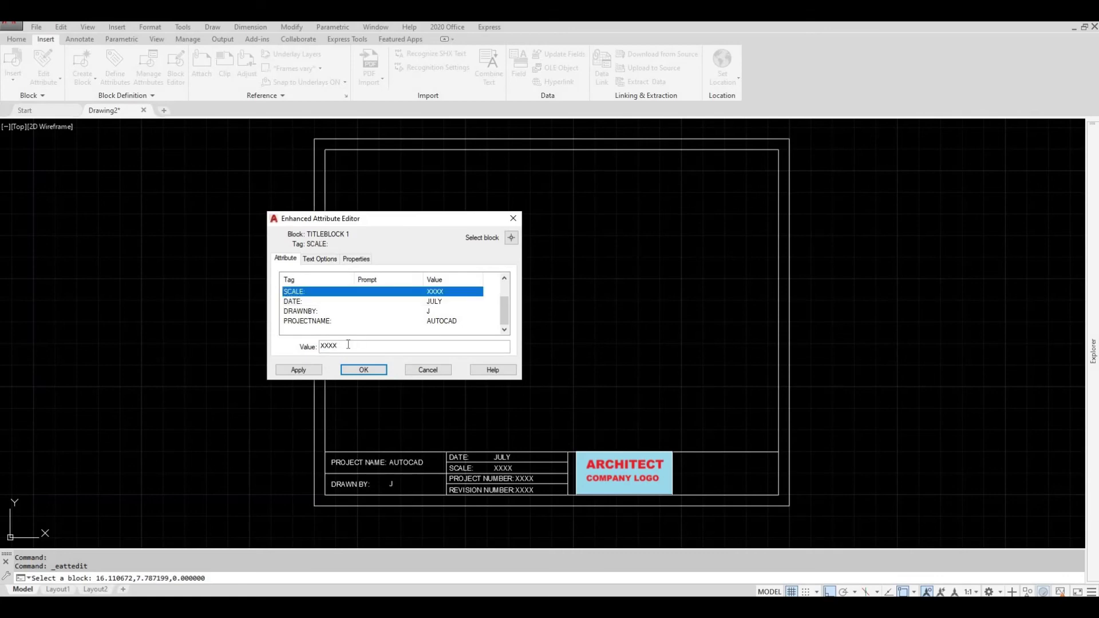
- Set REVISIONNUMBER to 1, apply and confirm the edits, then undo a stray change
scroll(366, 320, up, 1)
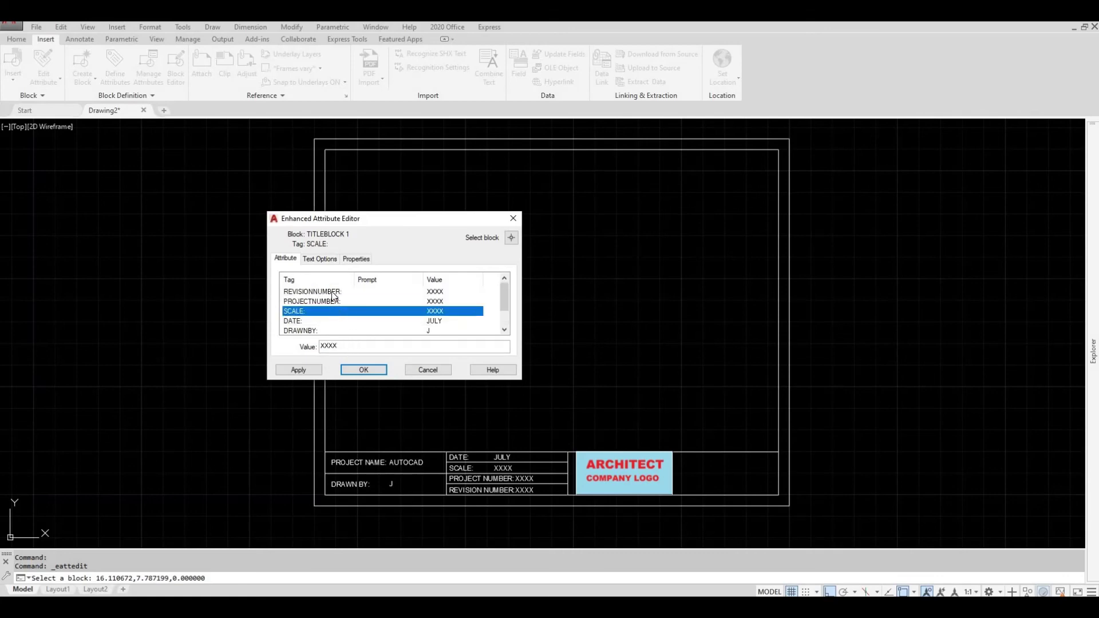
key(Up)
key(Up)
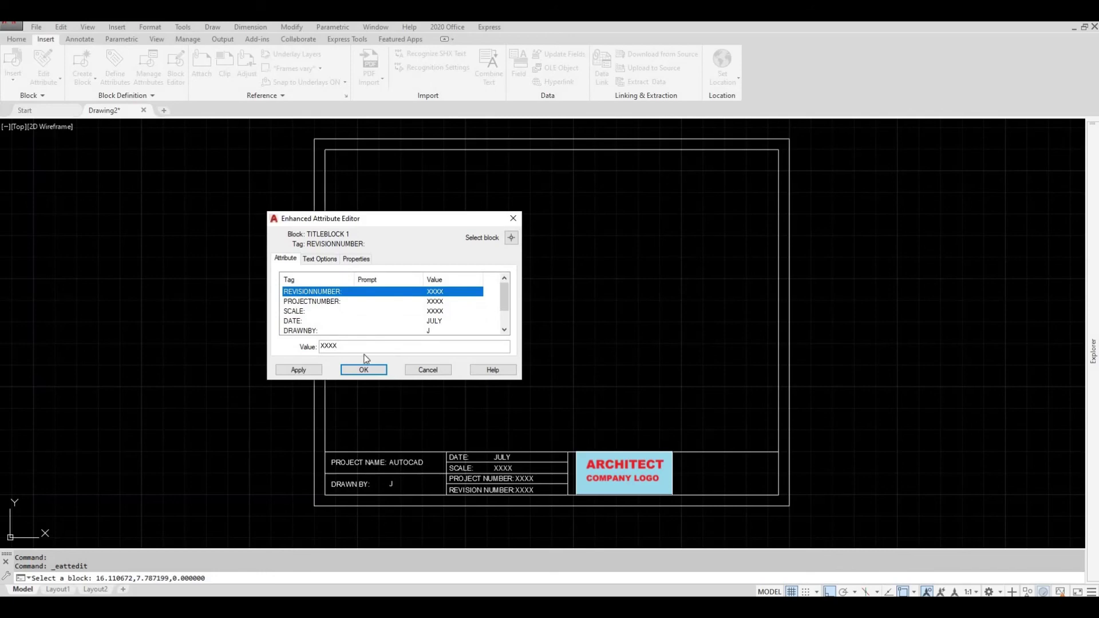
key(Tab)
text(1)
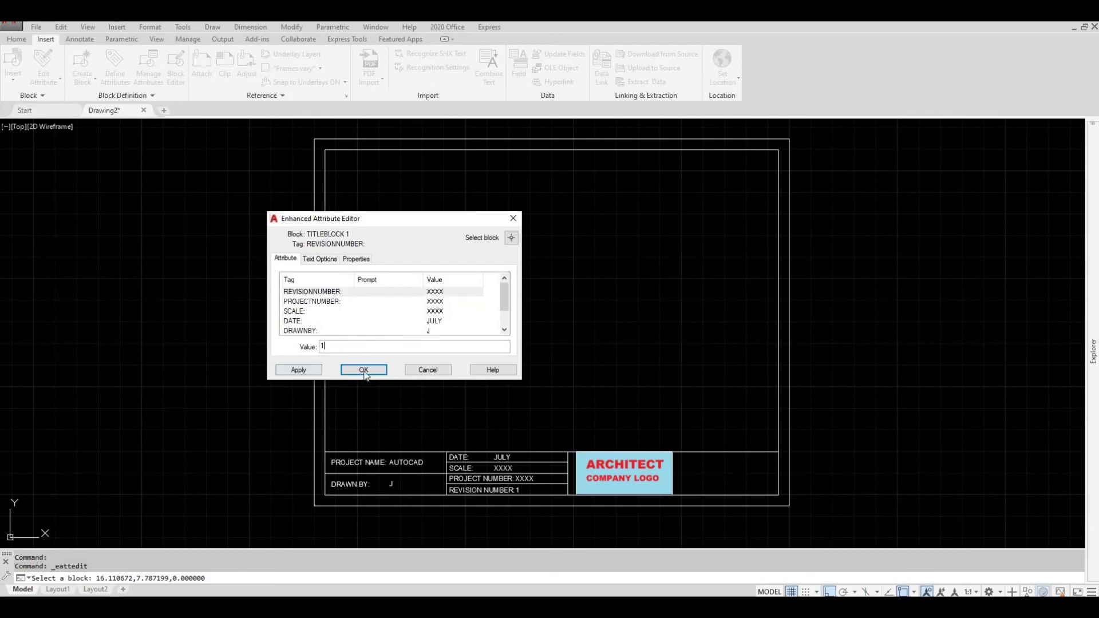
click(316, 370)
click(364, 370)
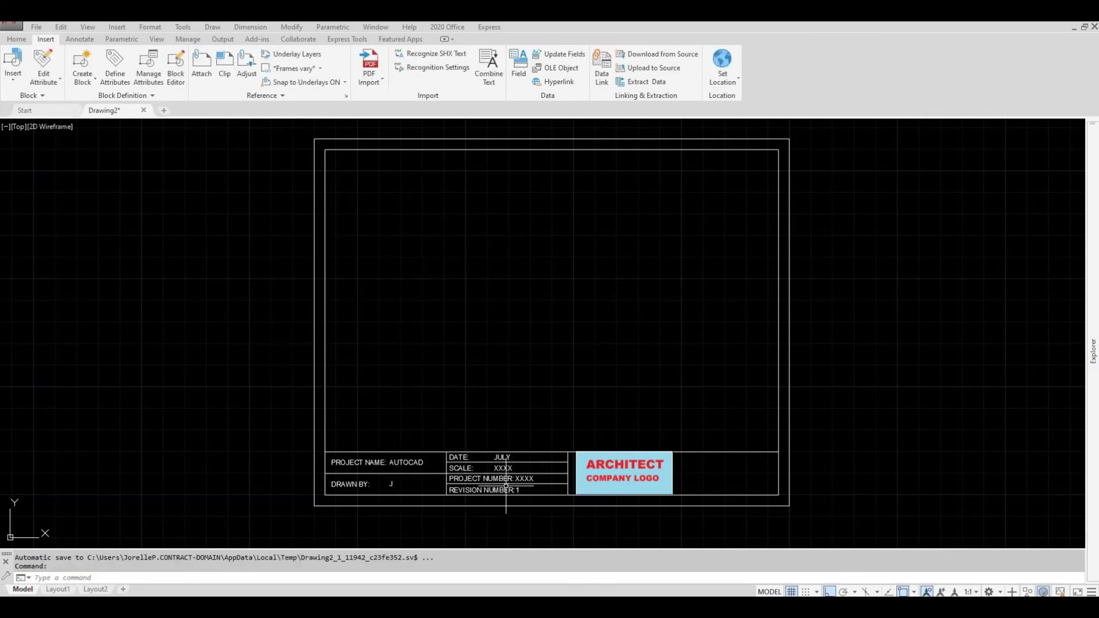
key(ctrl+z)
key(ctrl+z)
- Window-select the whole title block in model space and erase it
click(828, 516)
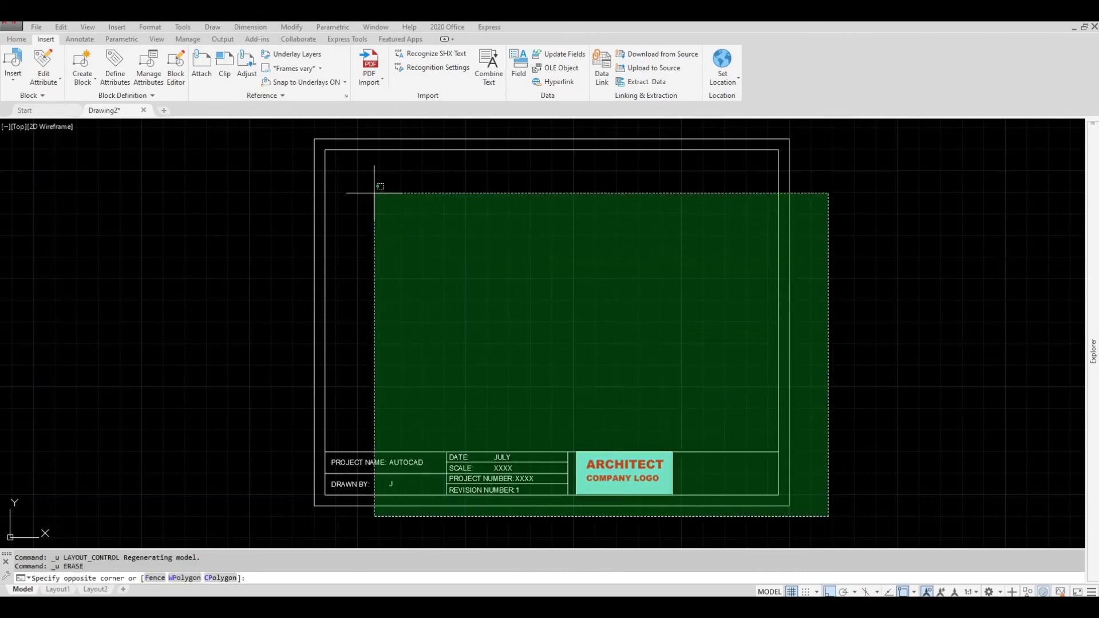
click(267, 127)
key(Delete)
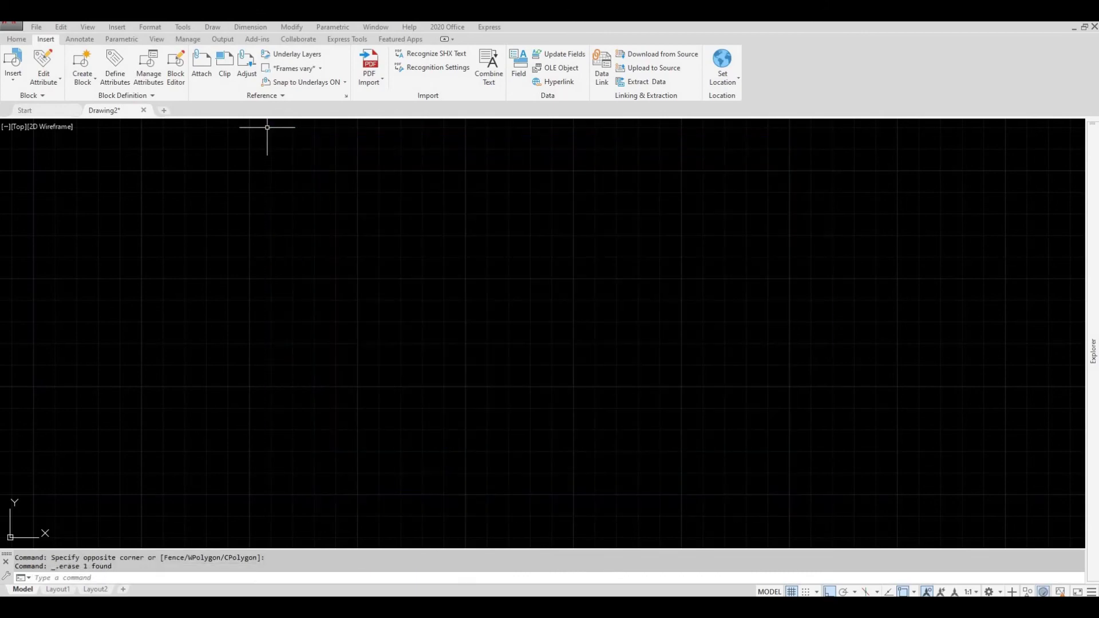
- On the Layout1 sheet, insert the TITLEBLOCK 1 block at insertion point 0,0
click(58, 591)
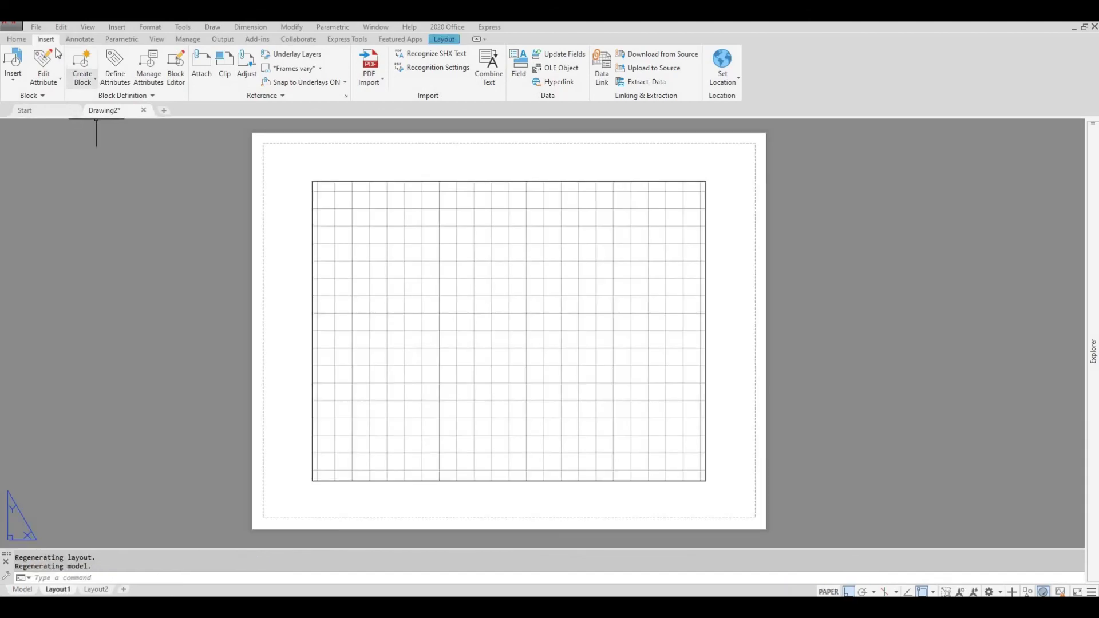
click(11, 80)
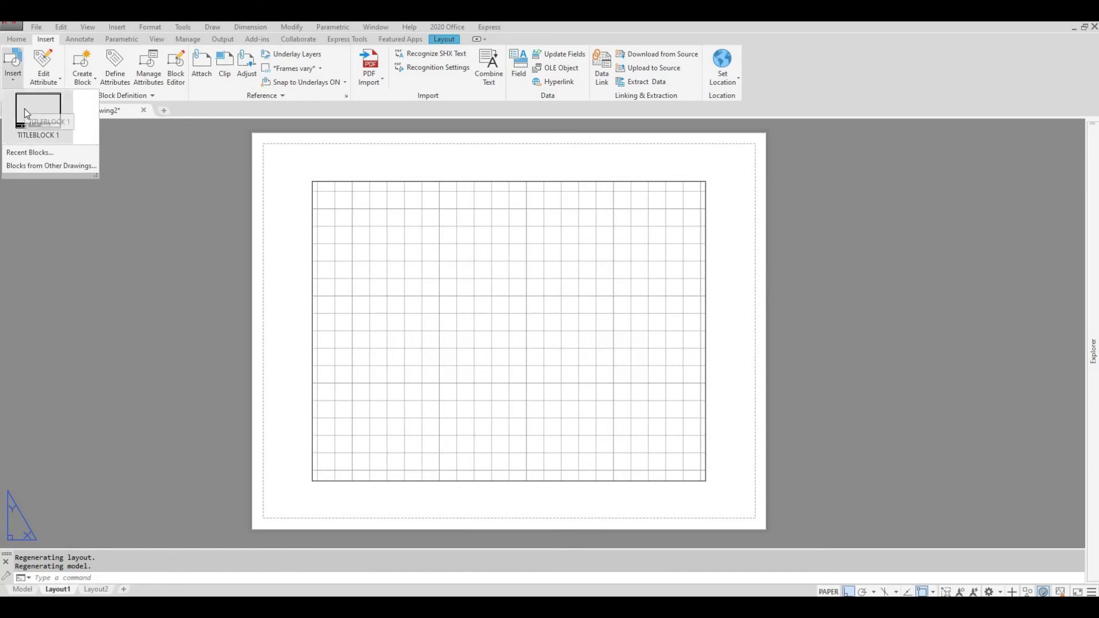
click(26, 114)
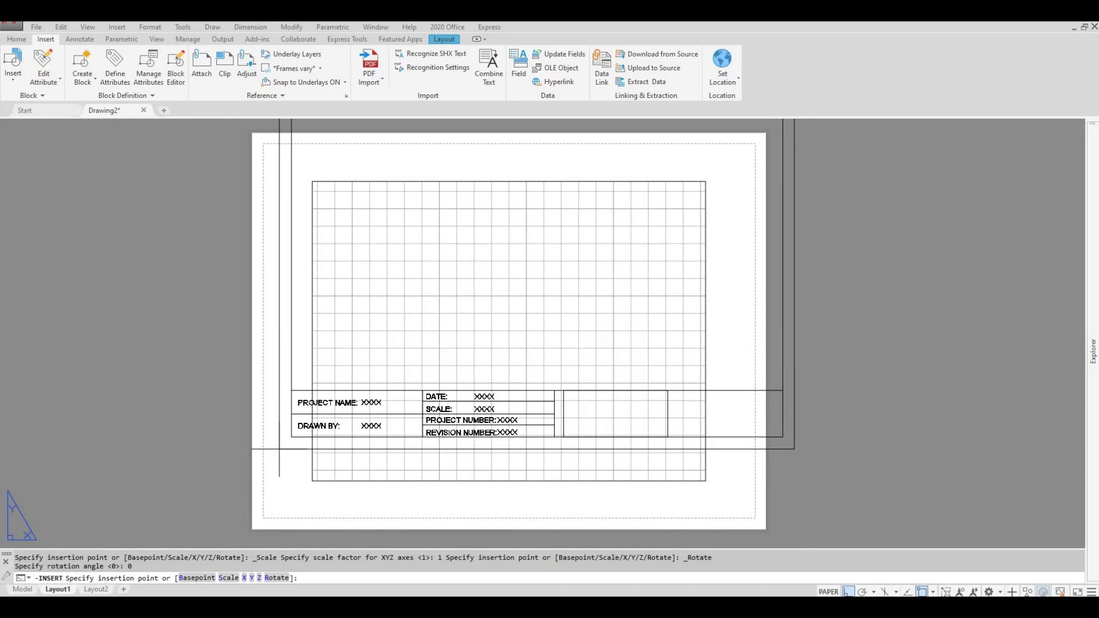
text(0,0,0)
key(Return)
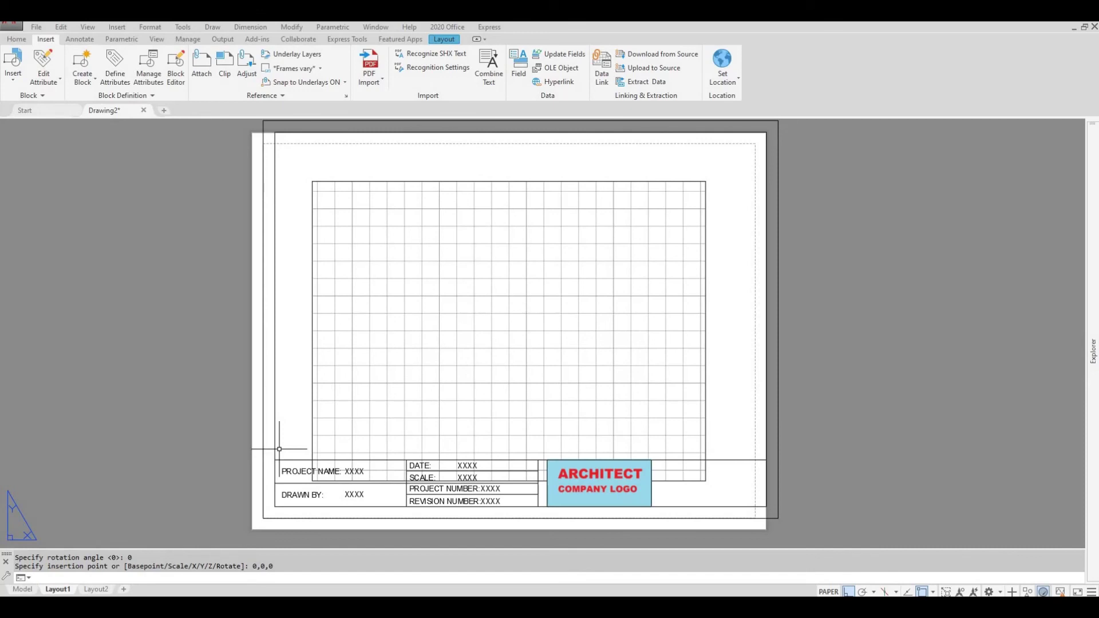
- Stretch the viewport's corners to the sheet's top-left corner and the title block's right edge
click(334, 307)
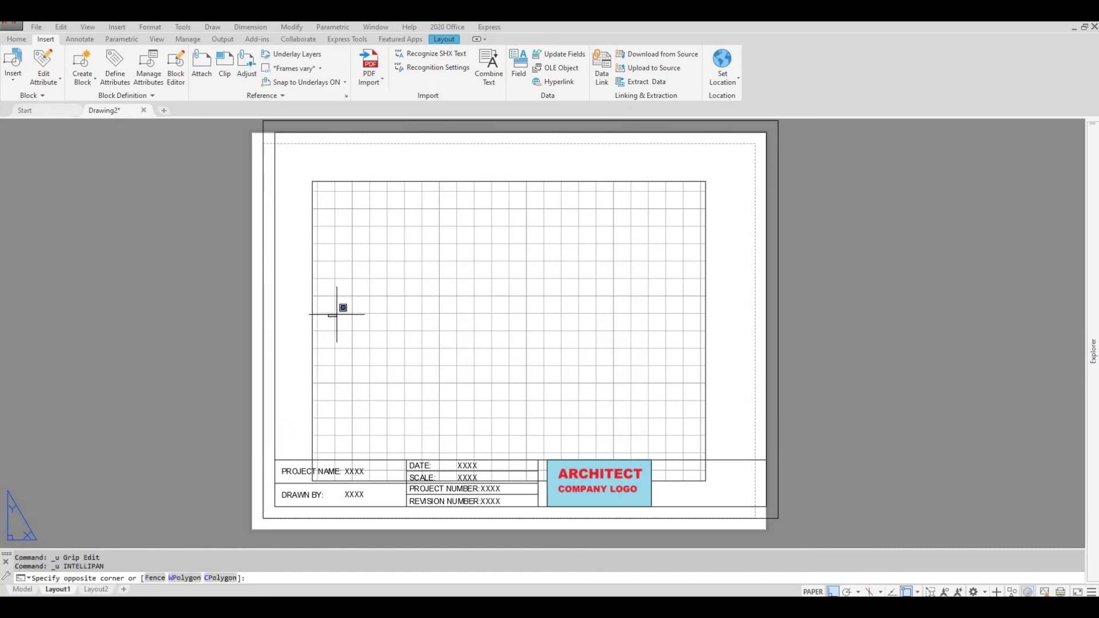
click(341, 307)
click(319, 301)
click(290, 287)
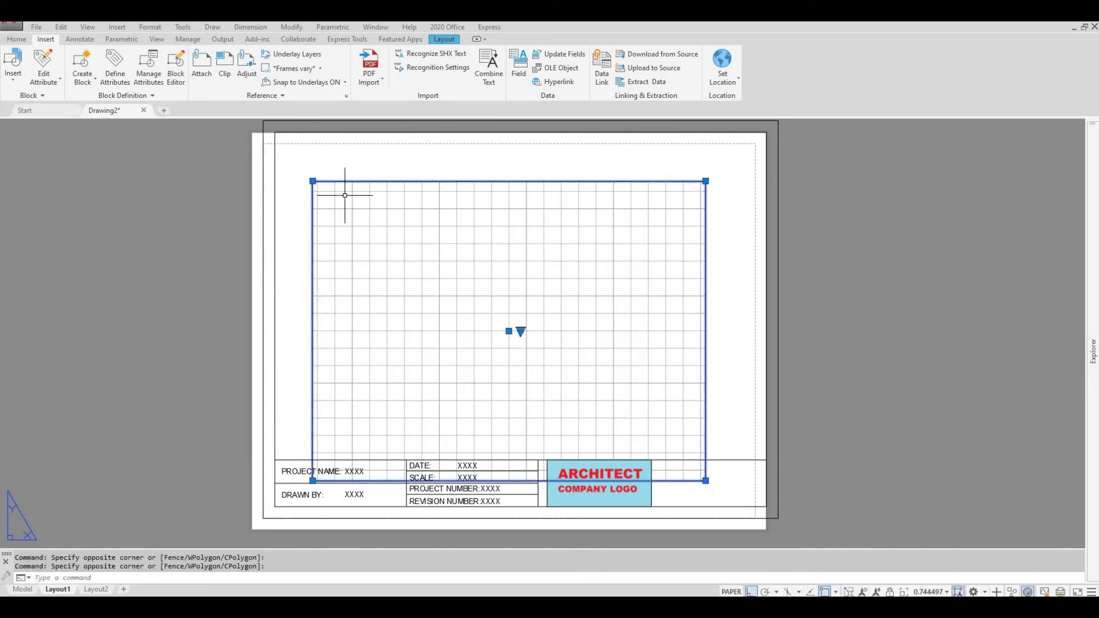
click(313, 181)
click(275, 132)
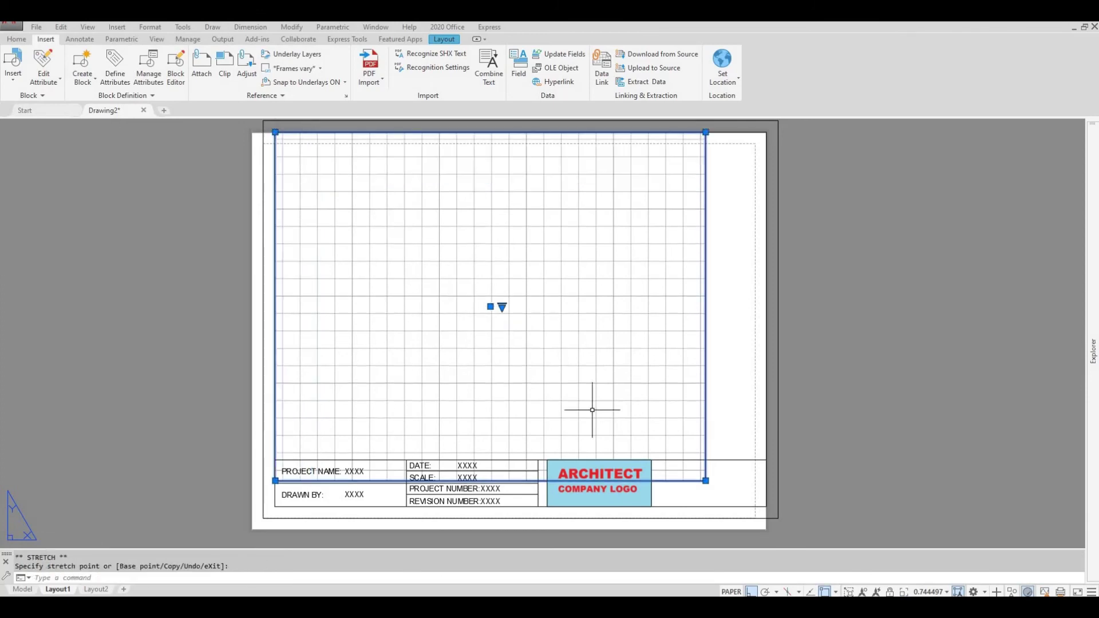
click(706, 481)
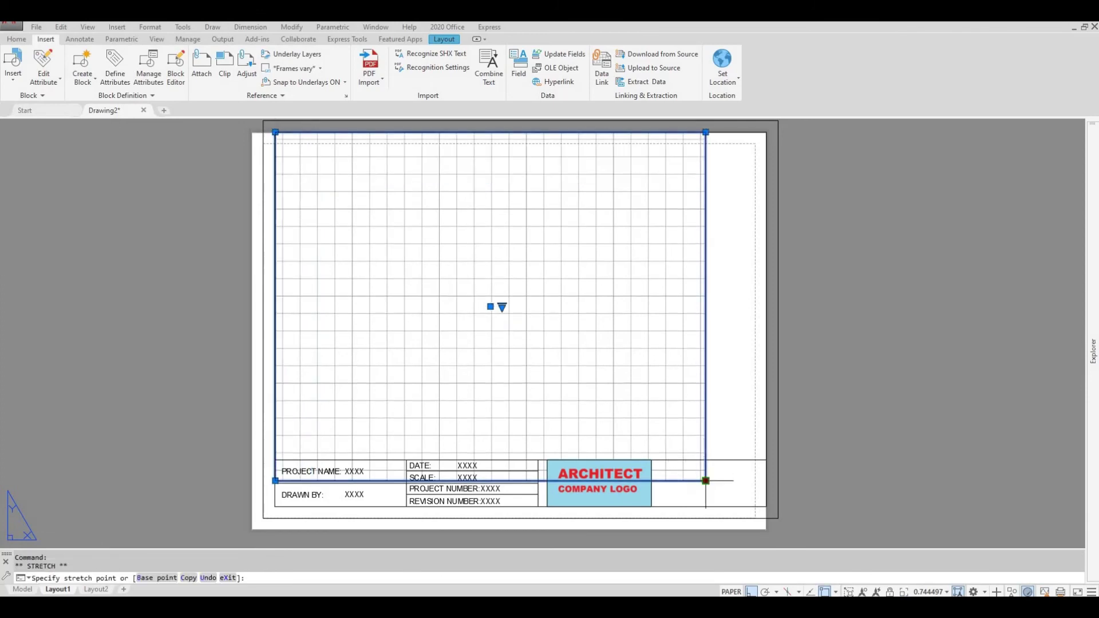
click(767, 459)
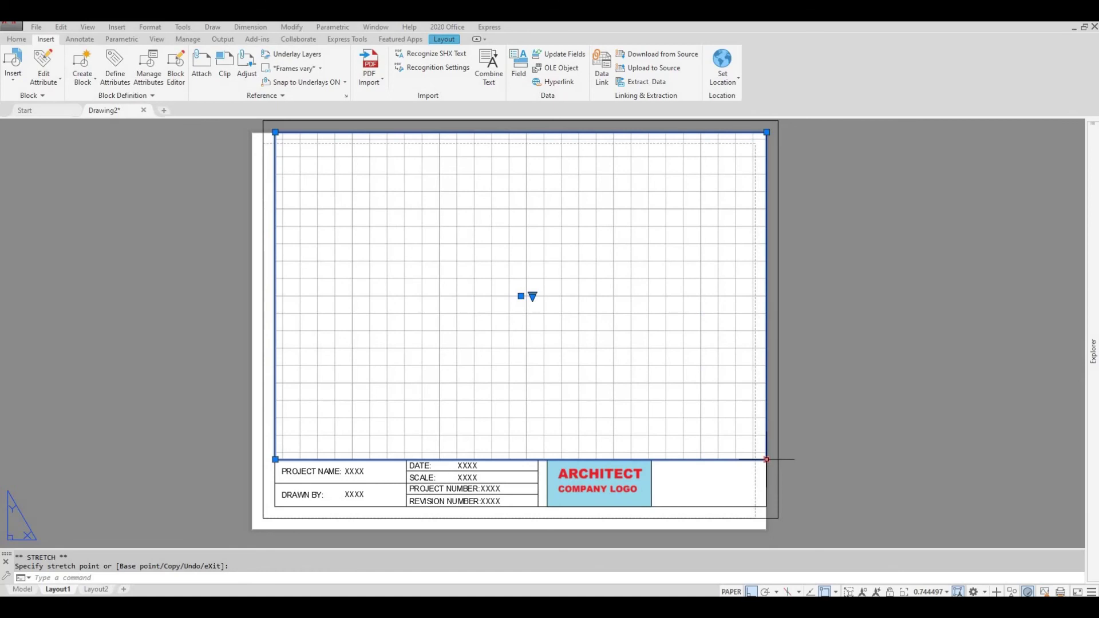
key(Escape)
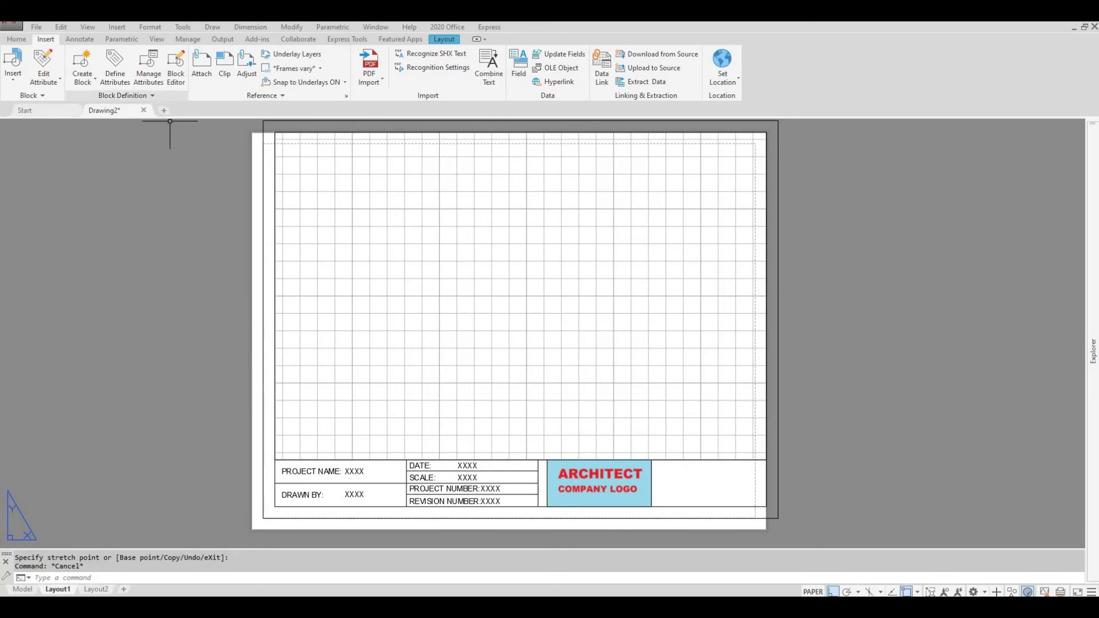
- Start plotting Layout1 with DWG To PDF.pc3 as the plotter
click(86, 578)
key(ctrl+p)
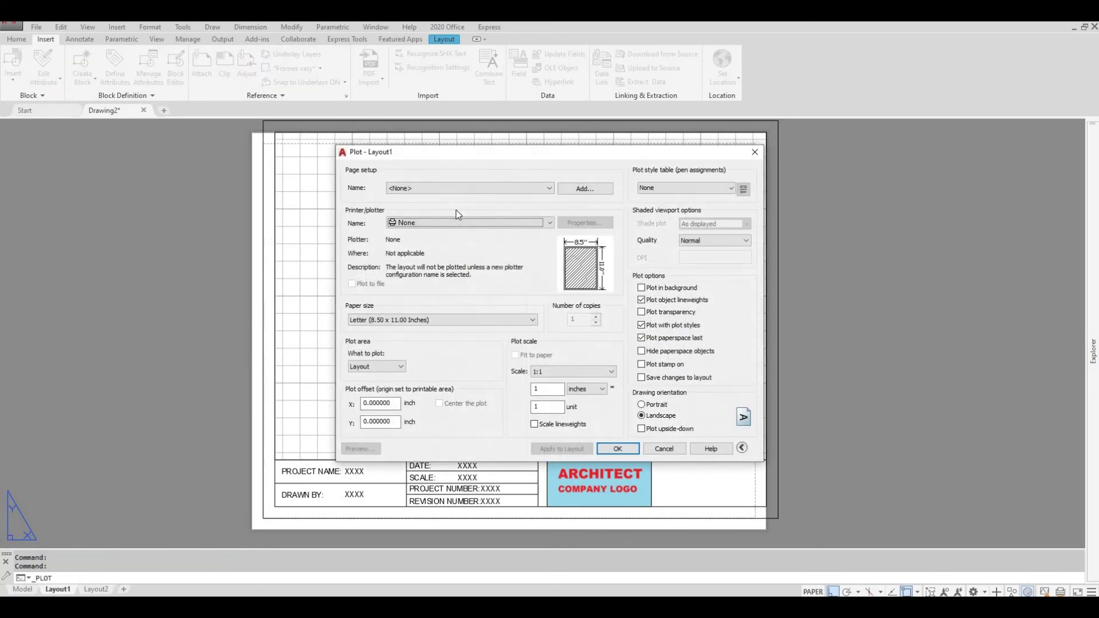
click(453, 222)
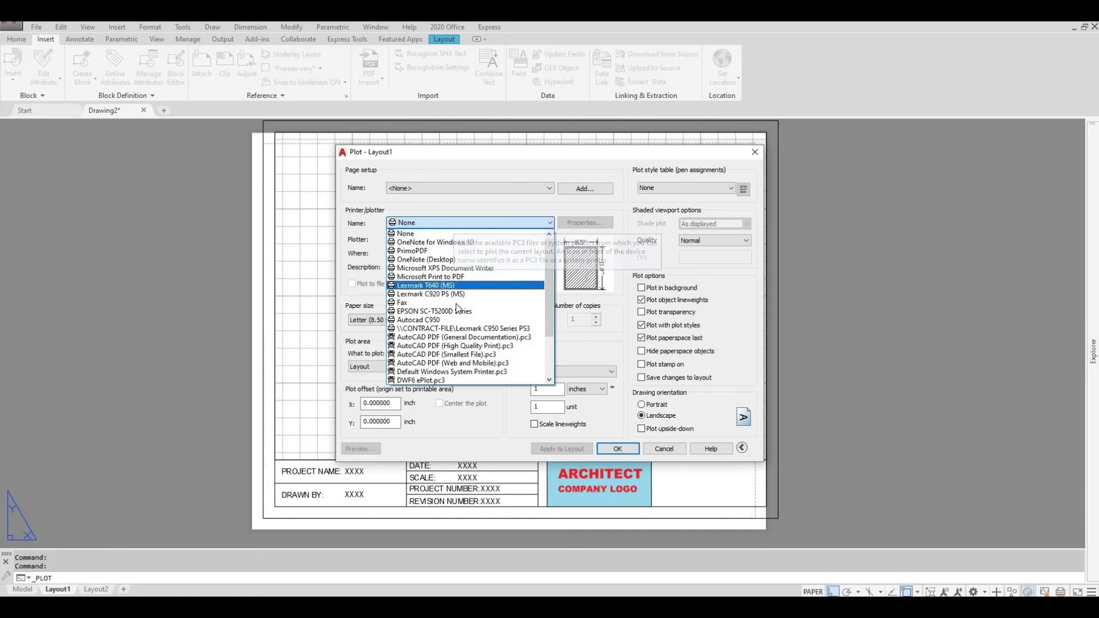
scroll(449, 351, down, 1)
scroll(450, 351, down, 2)
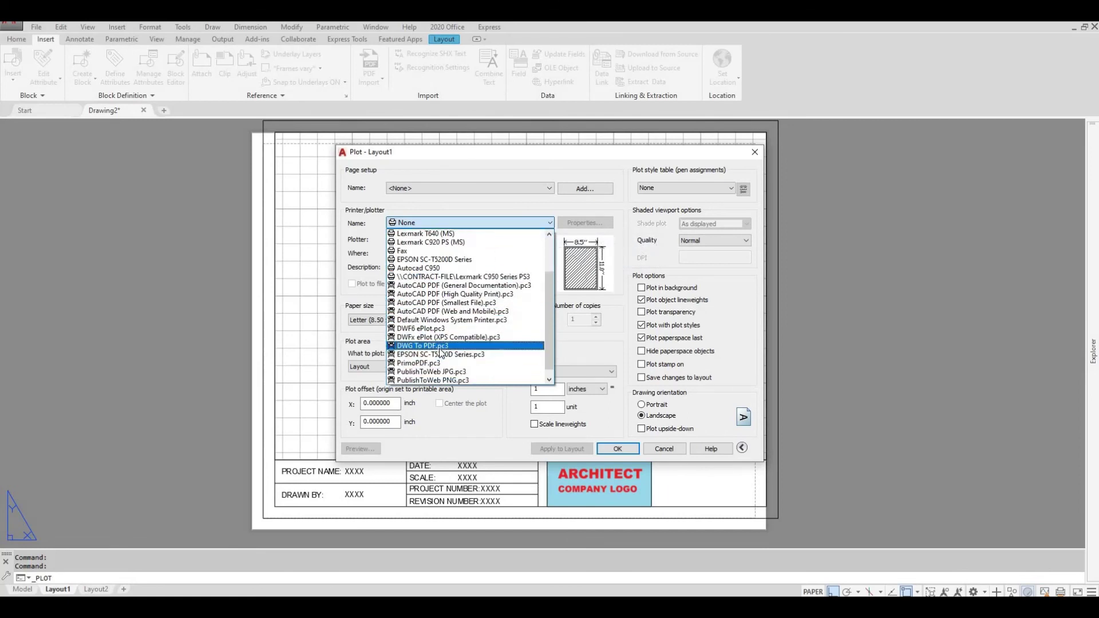
click(440, 348)
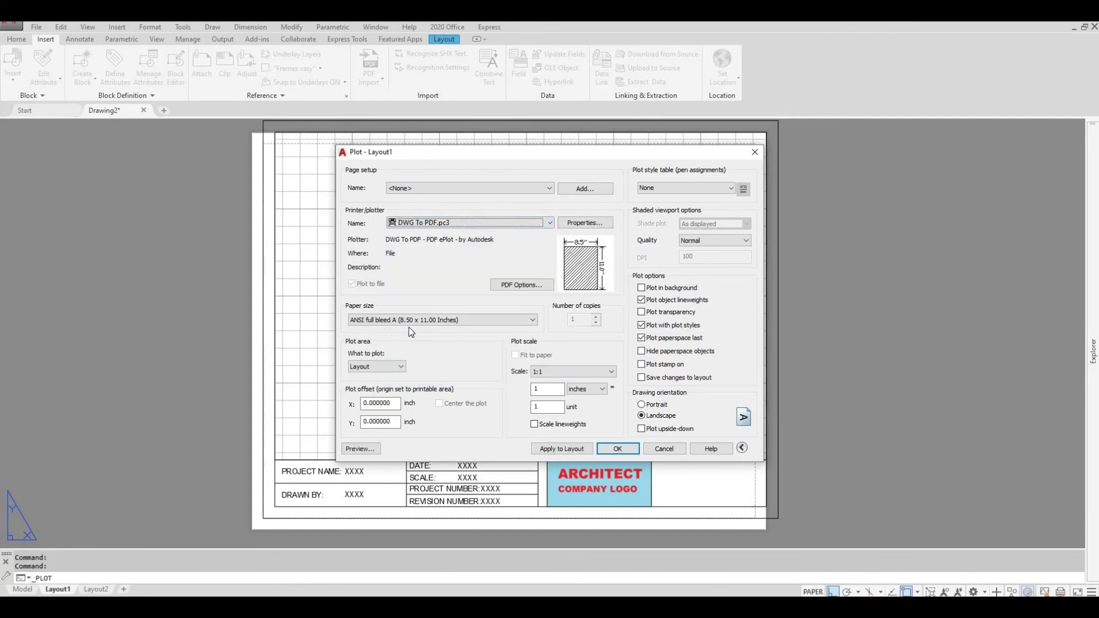
- Set the plot area to a Window spanning the sheet border's corners
click(404, 366)
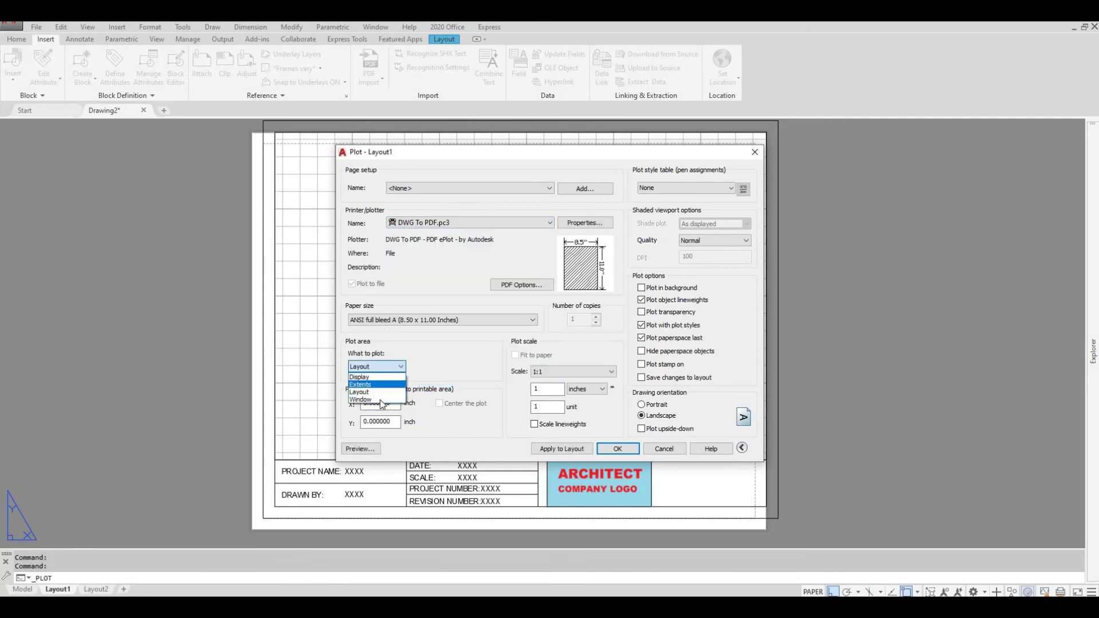
click(377, 399)
mouse_move(327, 282)
middle_down()
mouse_move(311, 301)
mouse_move(313, 291)
middle_up()
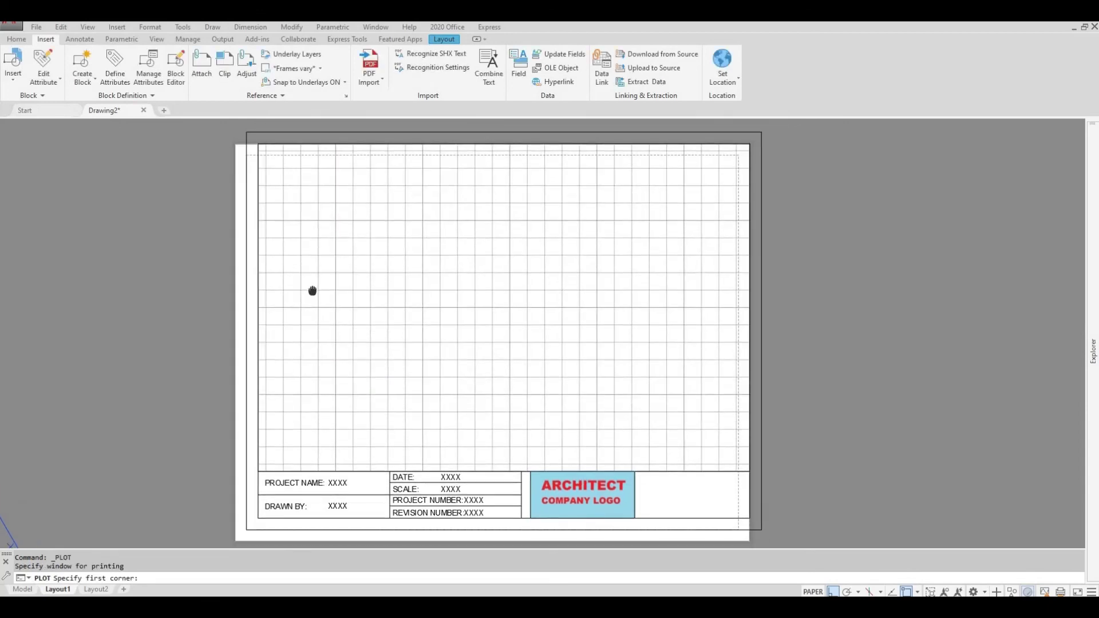
click(247, 131)
click(762, 529)
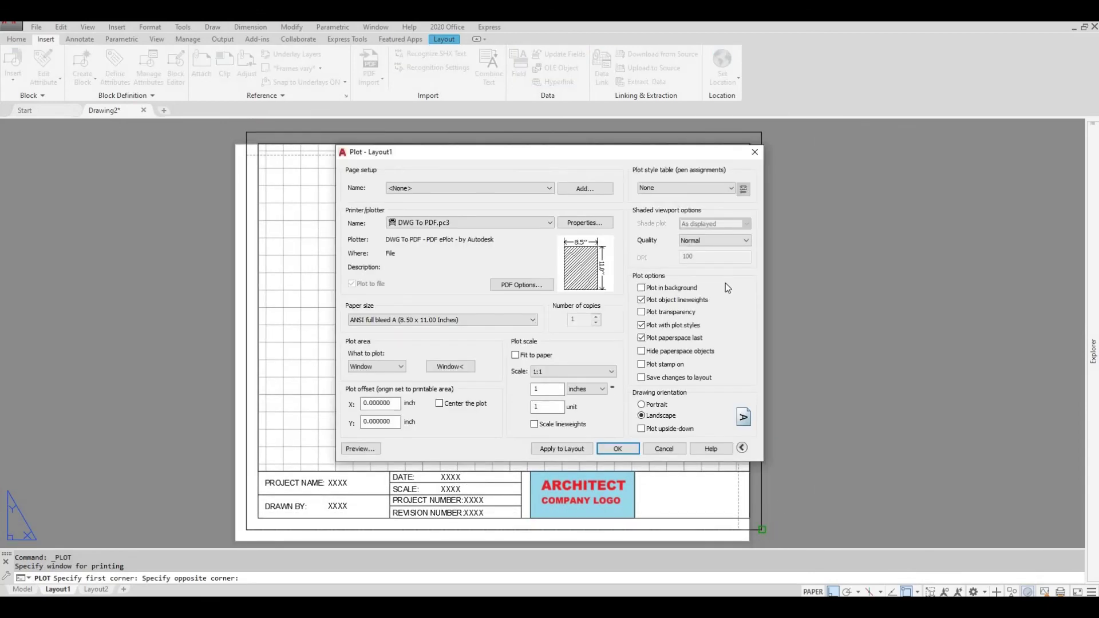
- Use the monochrome.ctb plot style, center the plot, and start plotting
click(710, 189)
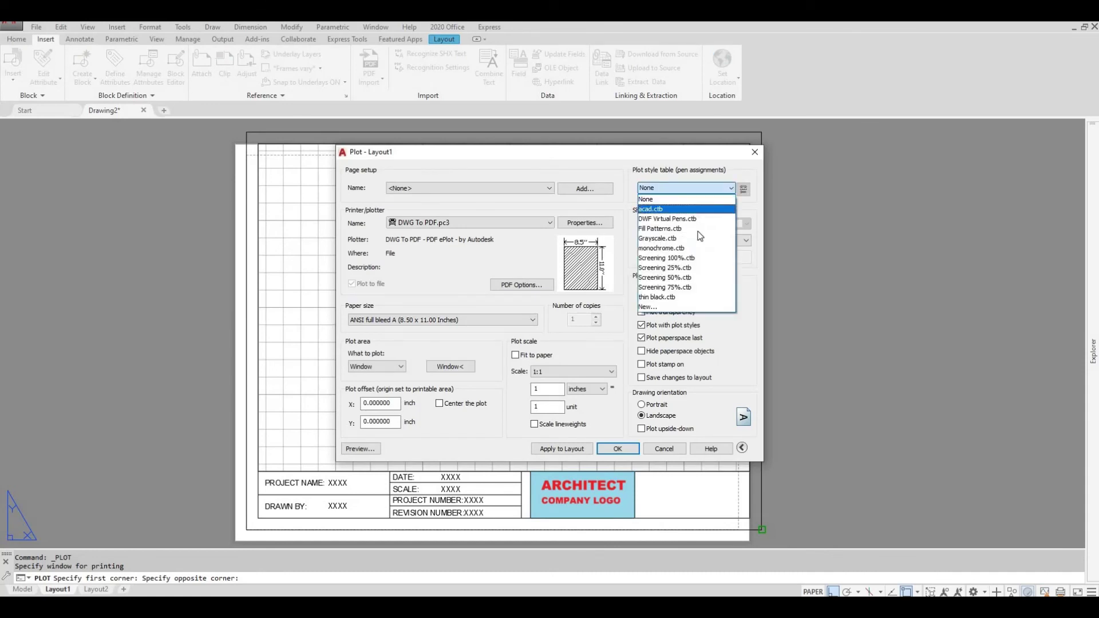
click(687, 249)
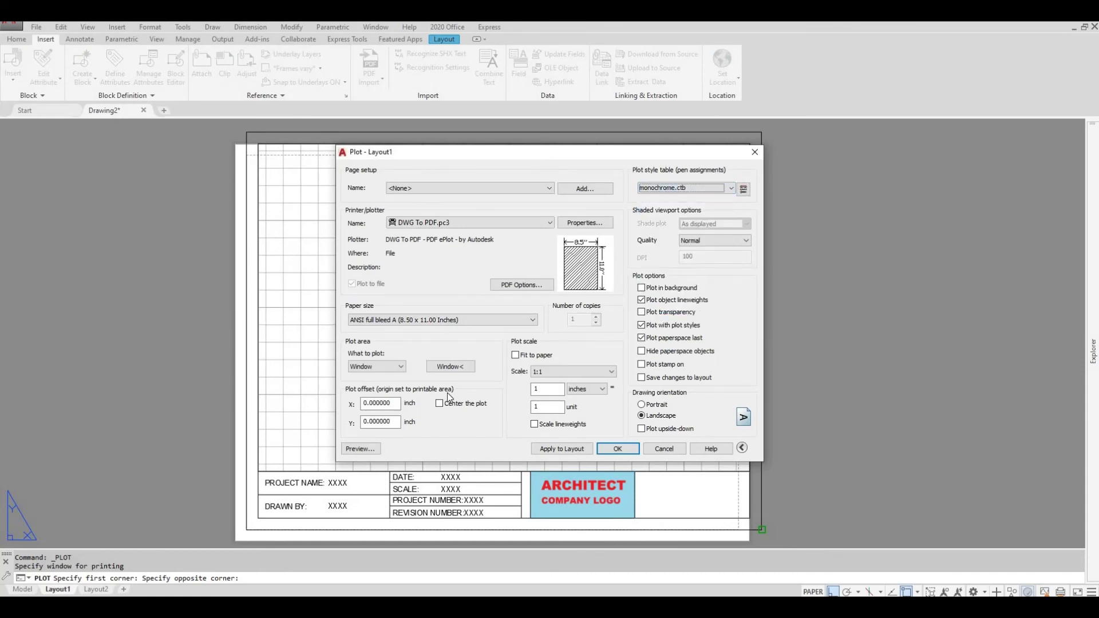
click(441, 405)
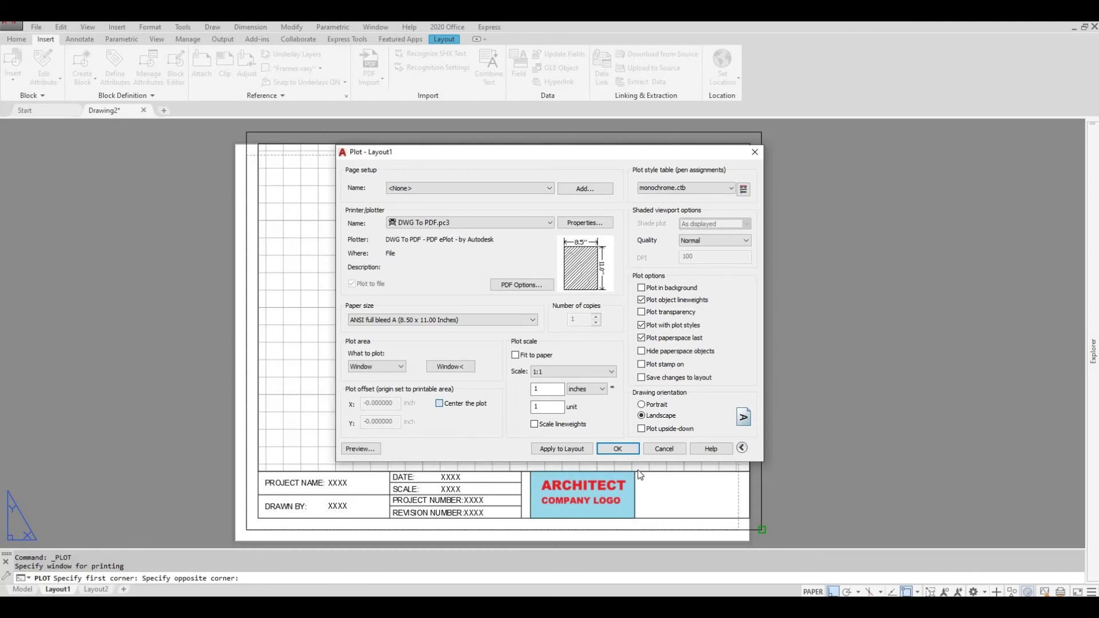
click(617, 450)
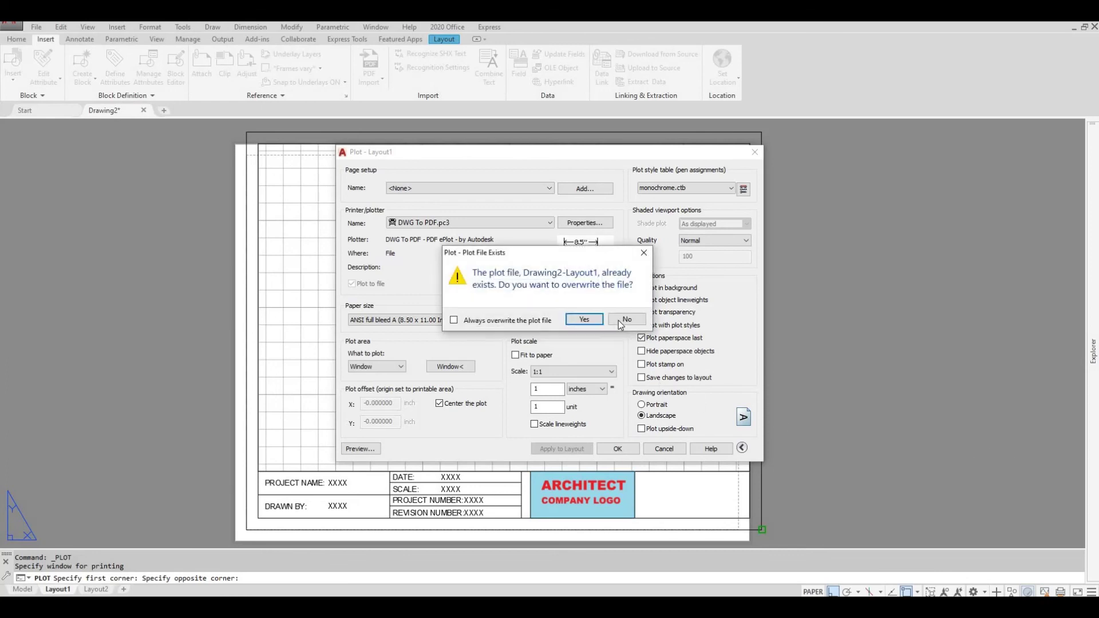
- Overwrite Drawing2-Layout1.pdf, view it maximized in Acrobat Reader, then close the viewer
click(584, 319)
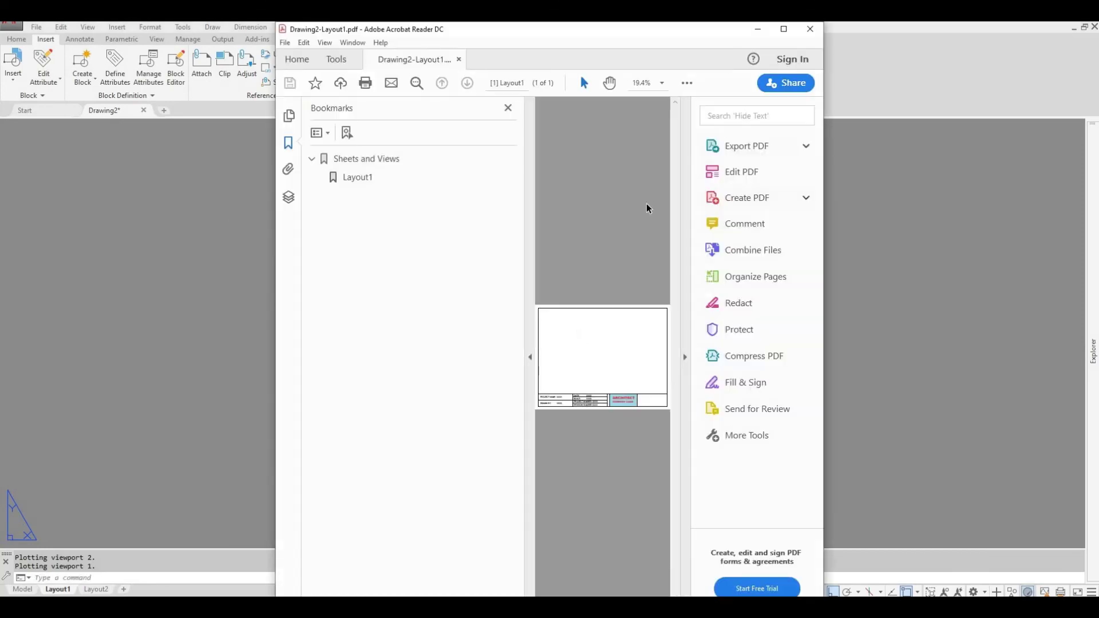
drag(578, 28, 579, 22)
key(alt+F4)
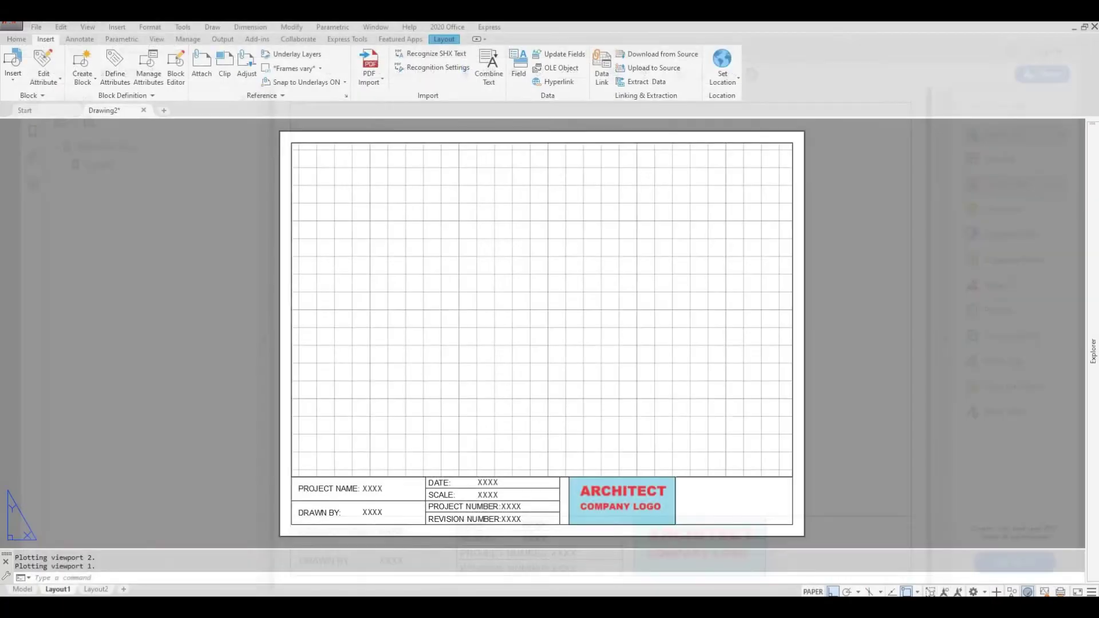